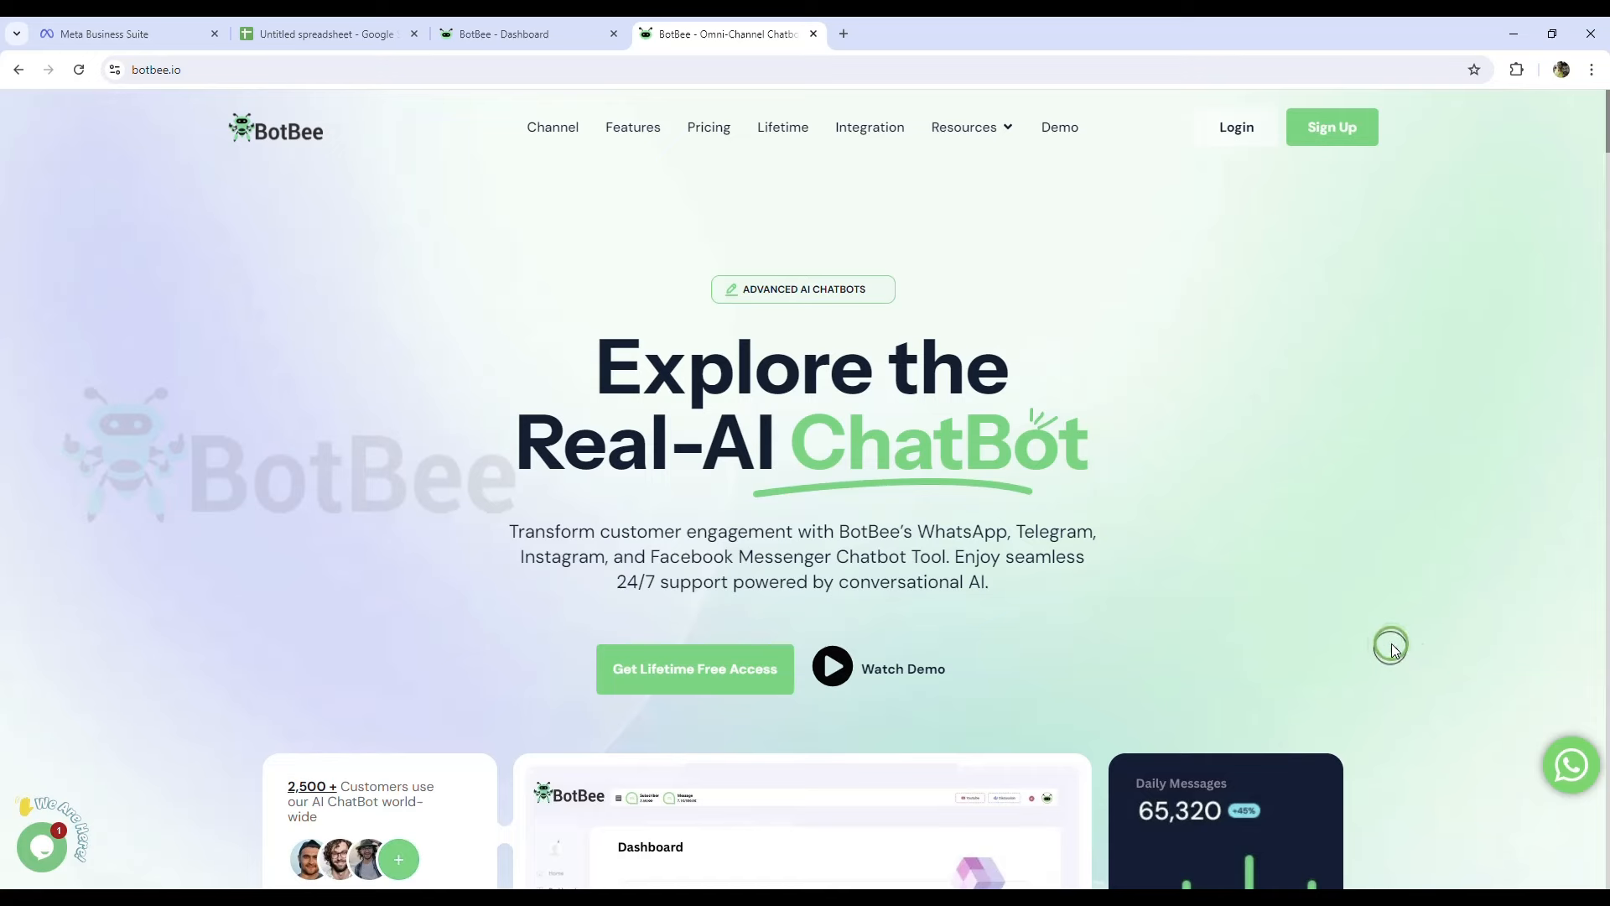
- Switch to Meta Business Suite and open the CRM setup section of Instant Forms
{"action": "left_click", "coordinate": [117, 33]}
{"action": "left_click_drag", "start_coordinate": [254, 72], "coordinate": [109, 77]}
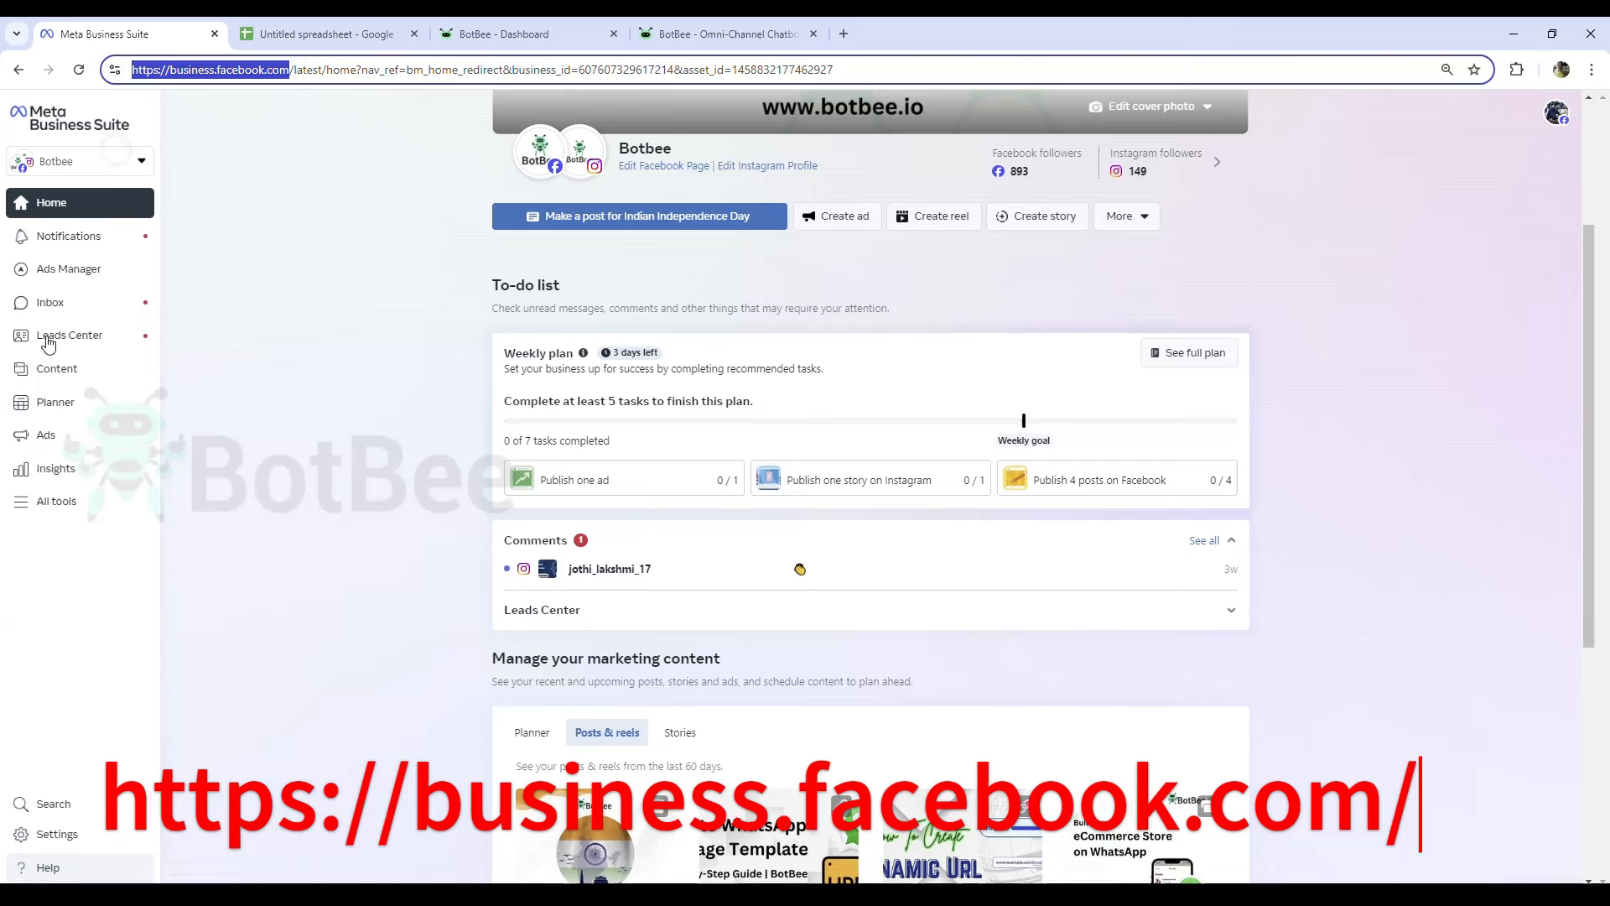
{"action": "left_click", "coordinate": [51, 502]}
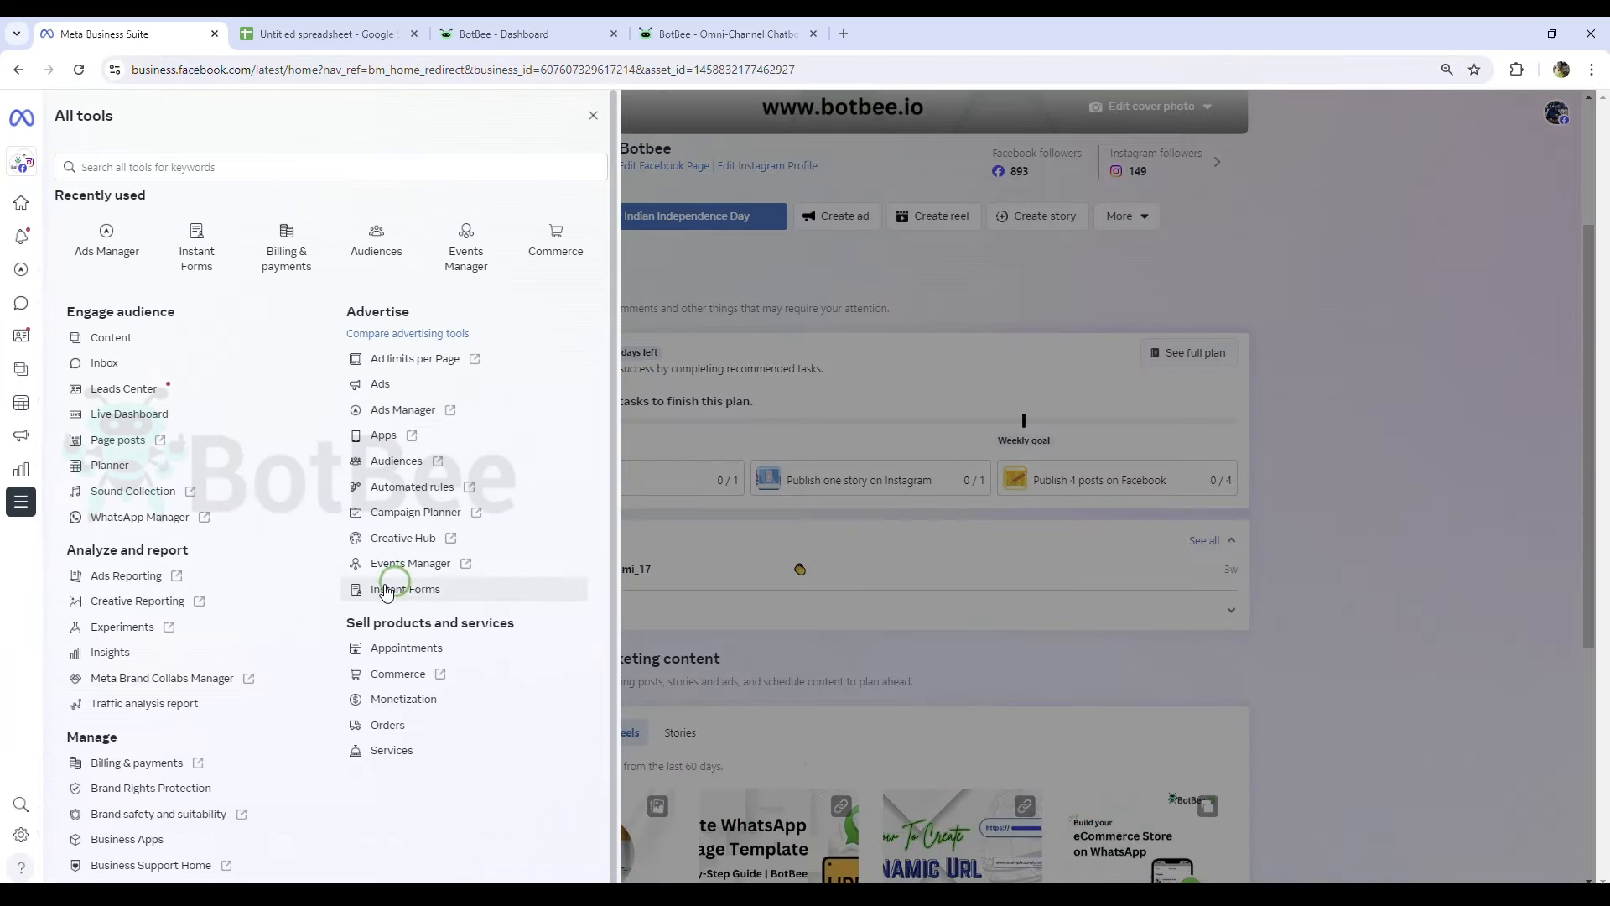
{"action": "left_click", "coordinate": [404, 591]}
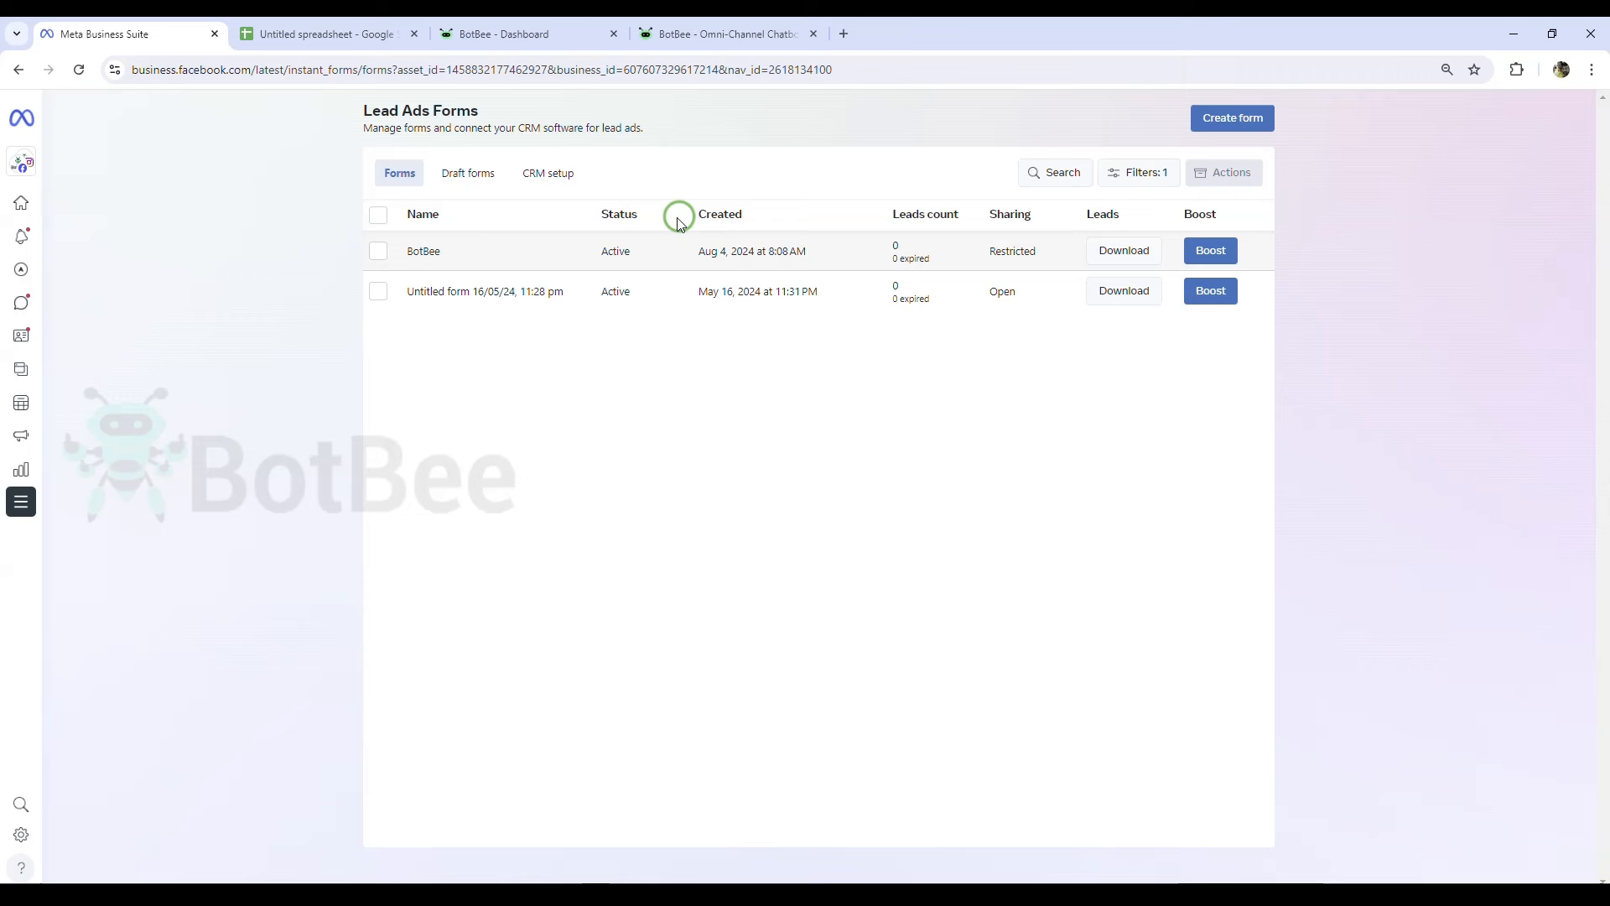
{"action": "left_click", "coordinate": [550, 176]}
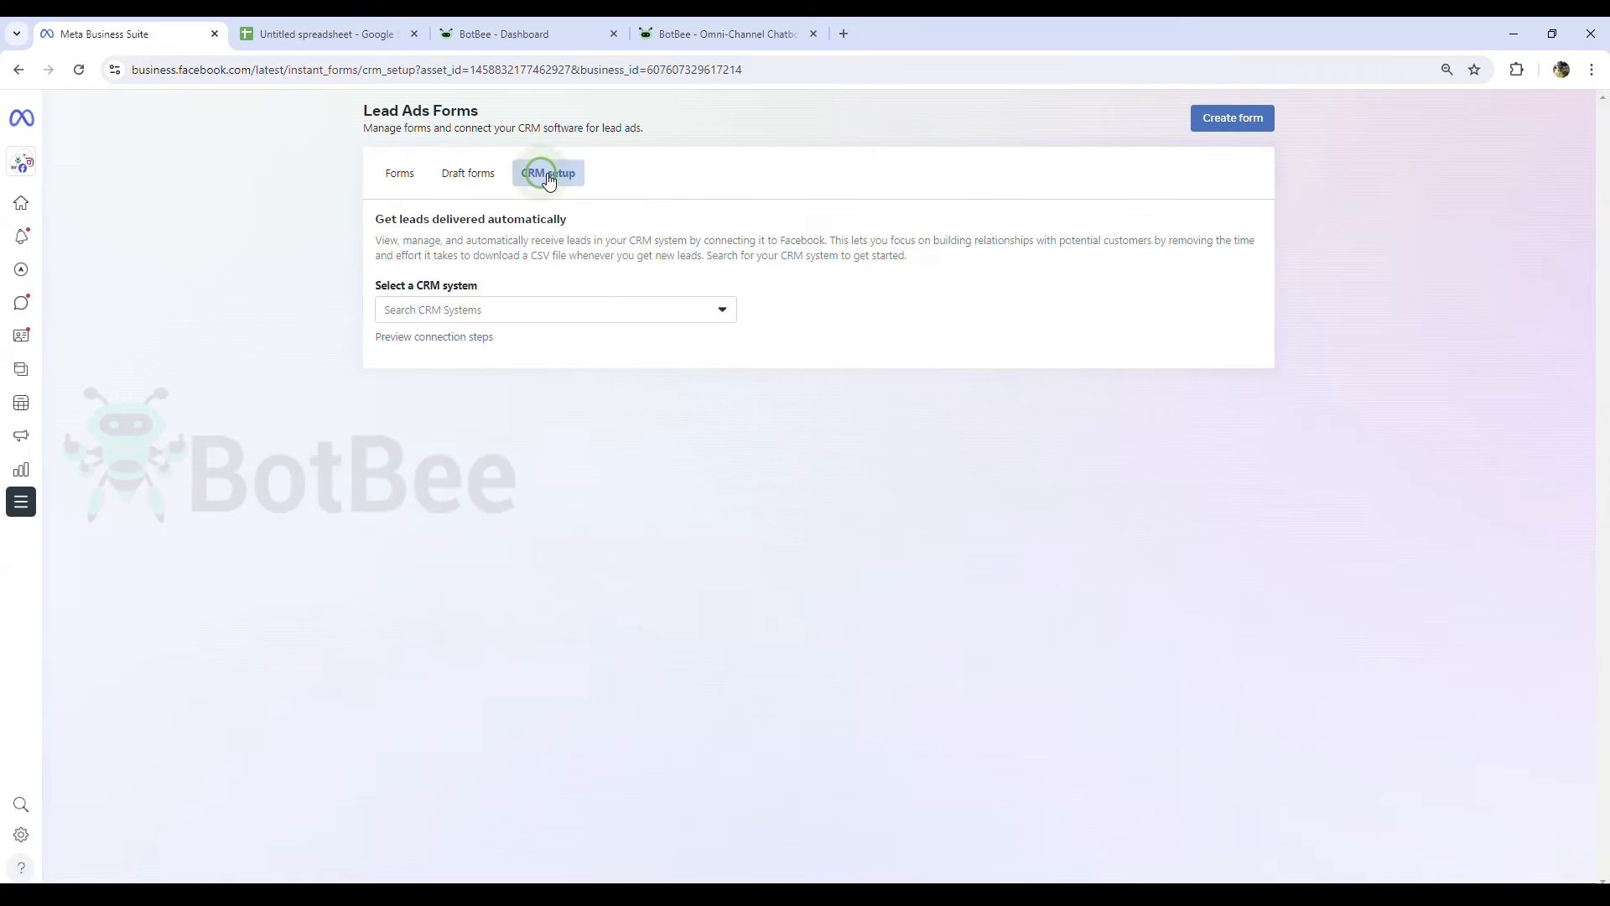
- Choose Google Sheets as the CRM system and sign in with Google
{"action": "left_click", "coordinate": [531, 313]}
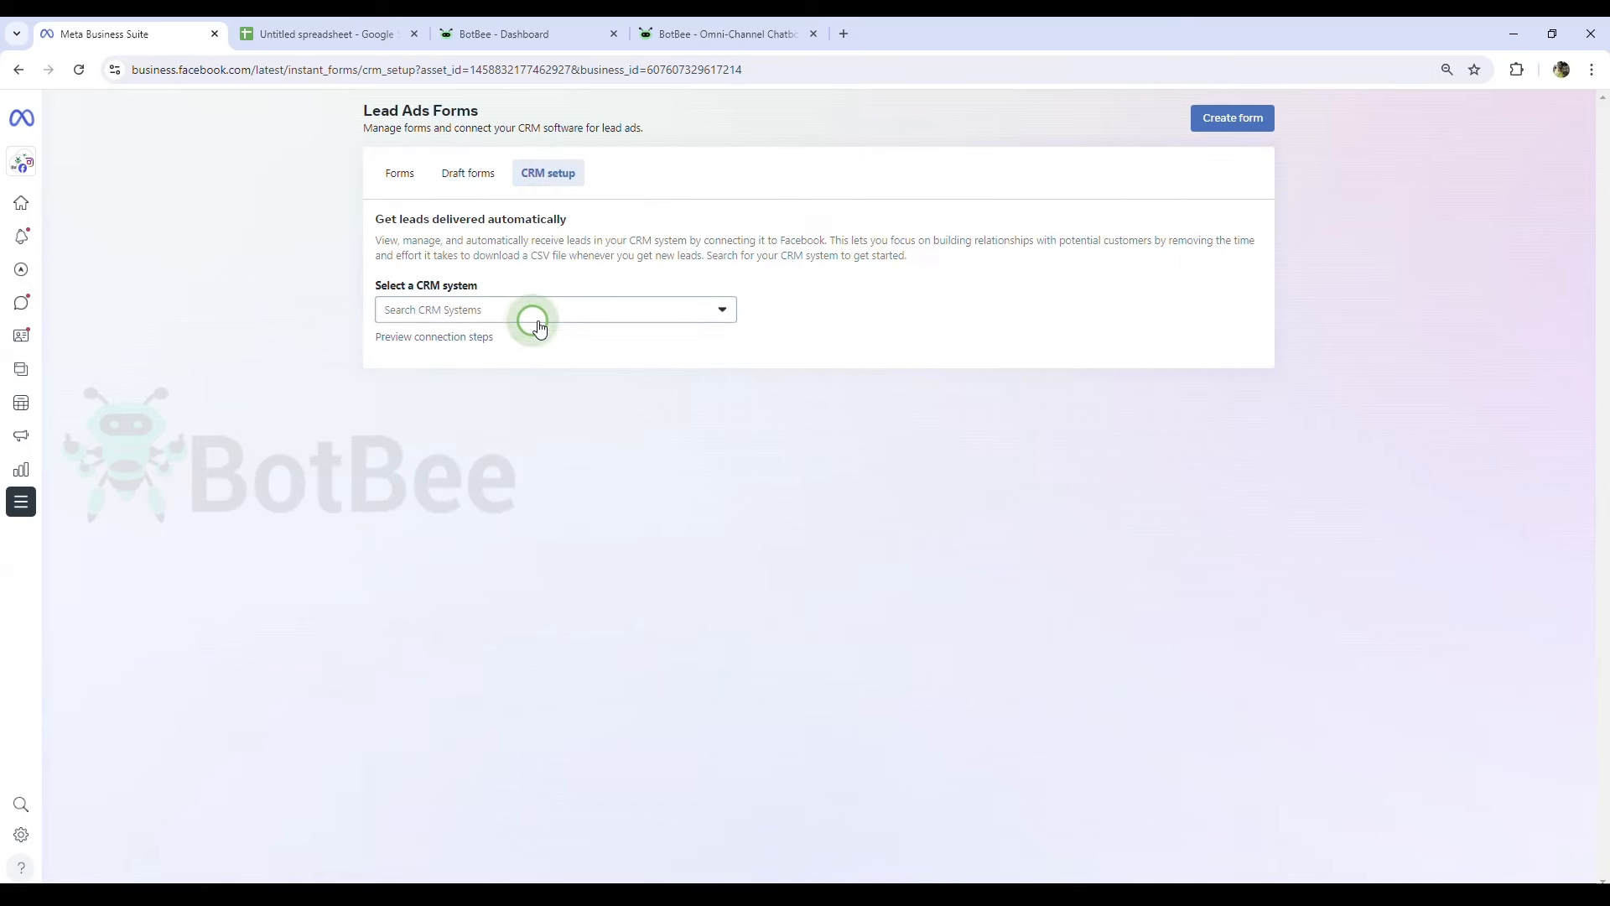
{"action": "left_click", "coordinate": [497, 377]}
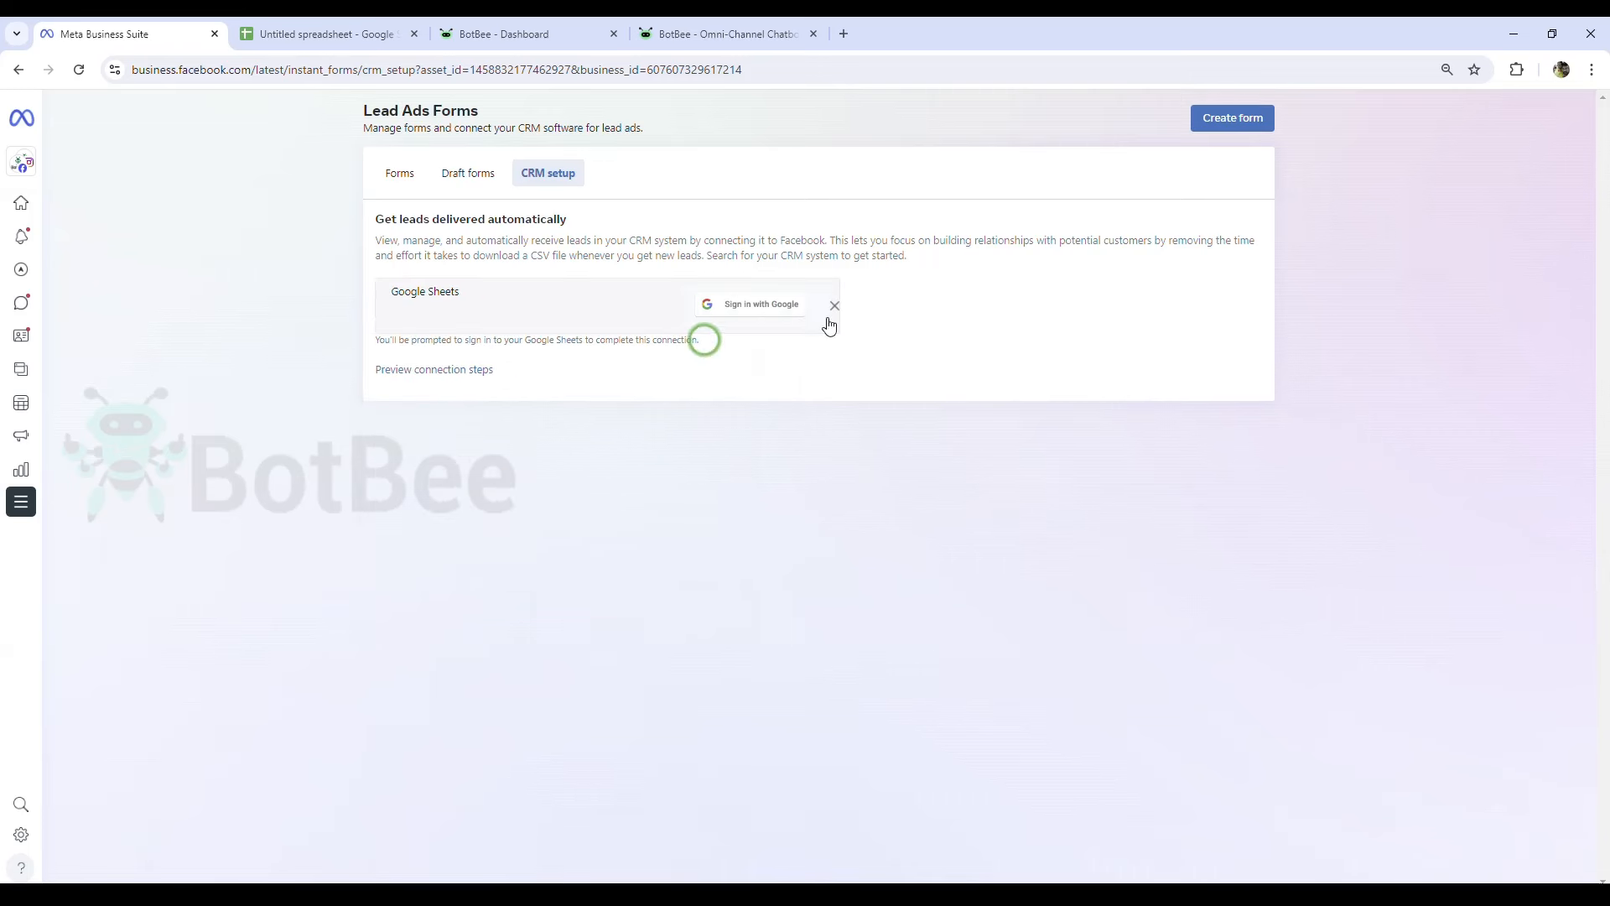
{"action": "left_click", "coordinate": [749, 303]}
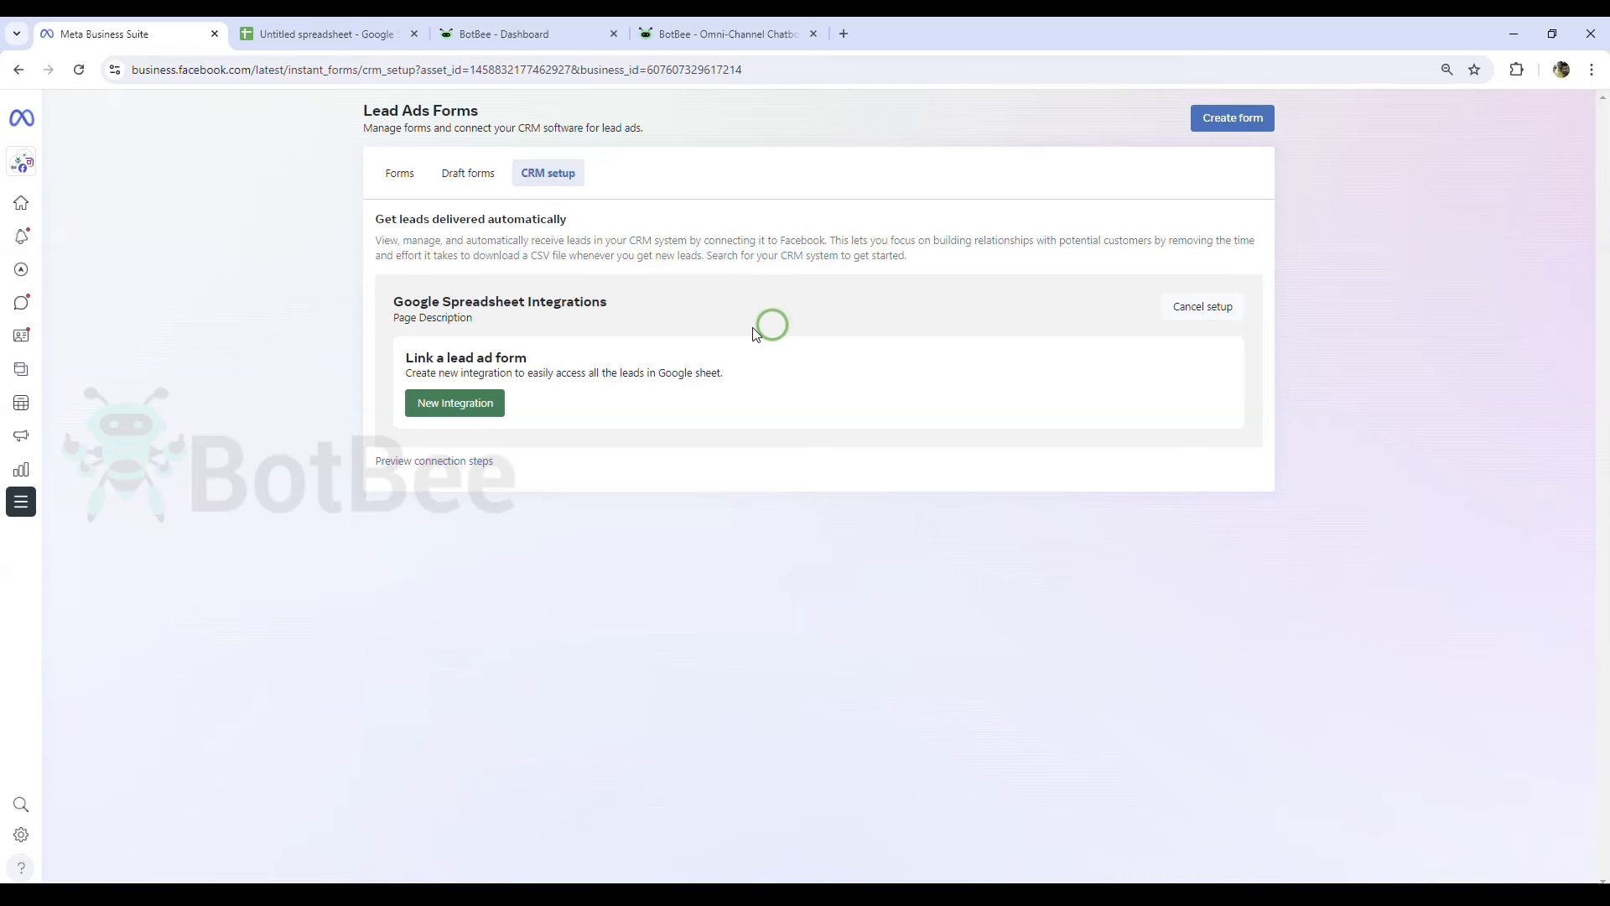
- Start a new Google Sheets integration and enter the untitled spreadsheet's copied link as the Google Spreadsheet URL
{"action": "left_click", "coordinate": [453, 404]}
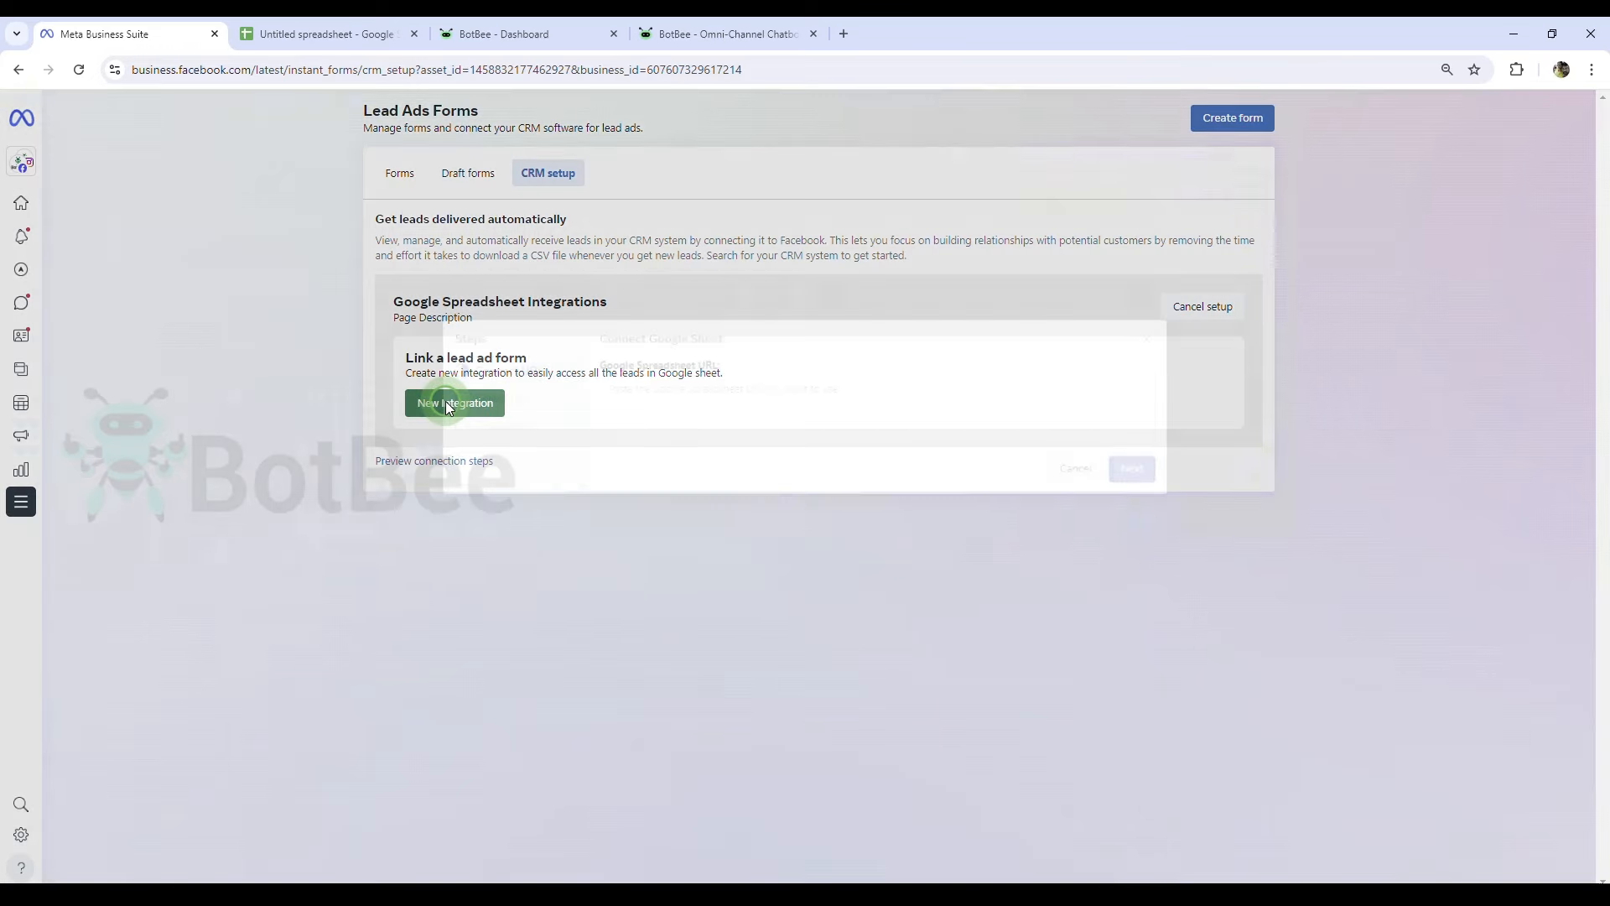
{"action": "left_click", "coordinate": [609, 396]}
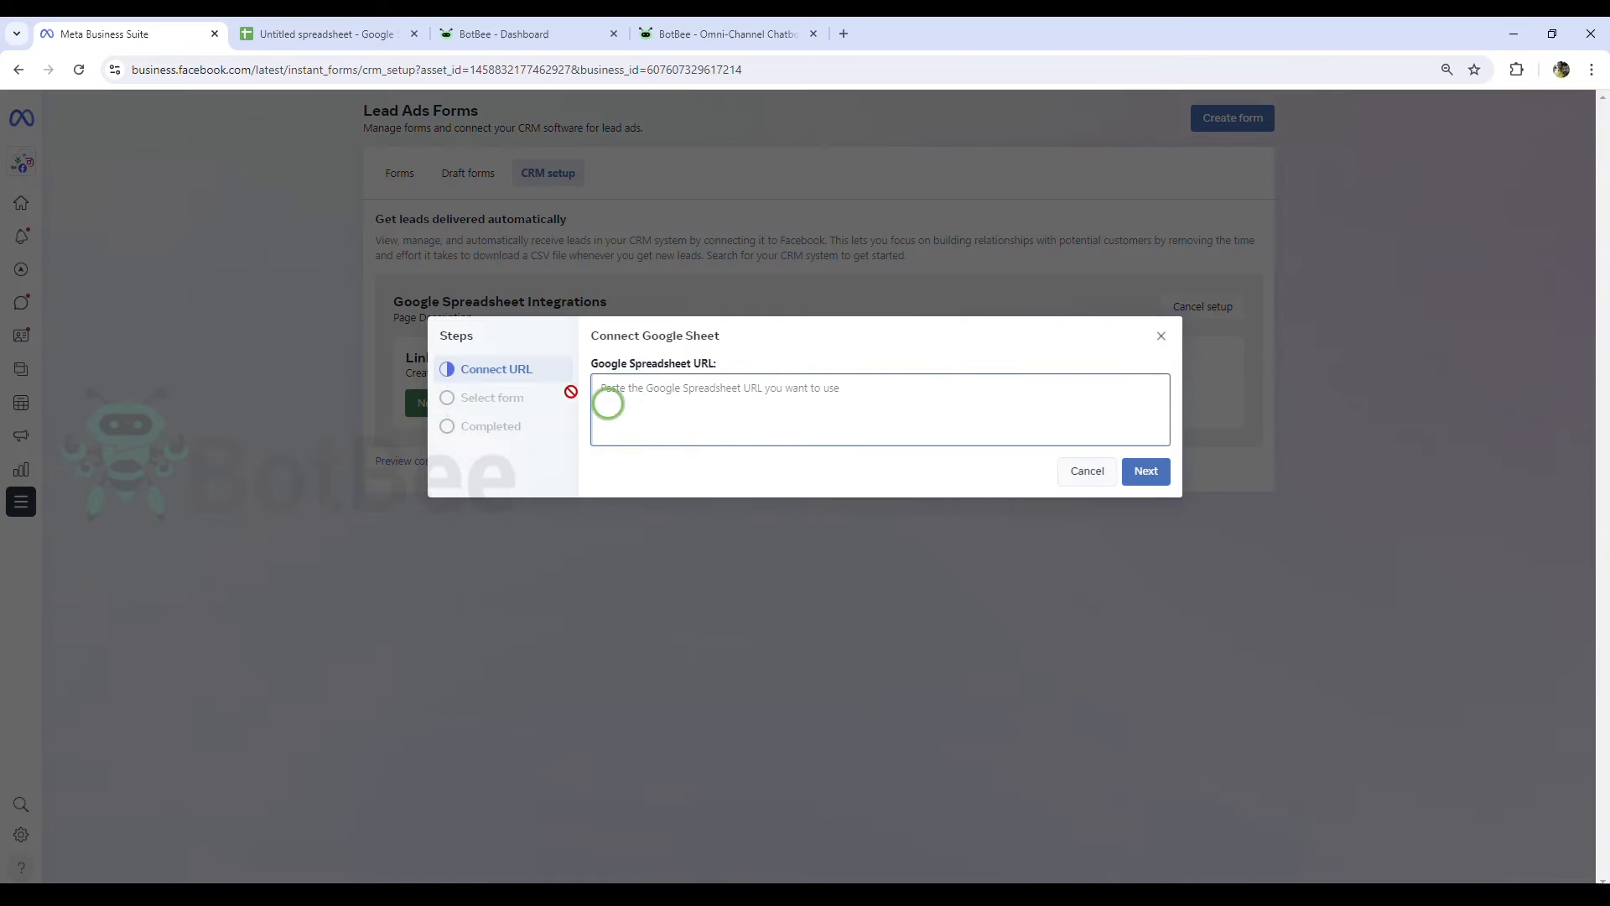
{"action": "left_click", "coordinate": [326, 24]}
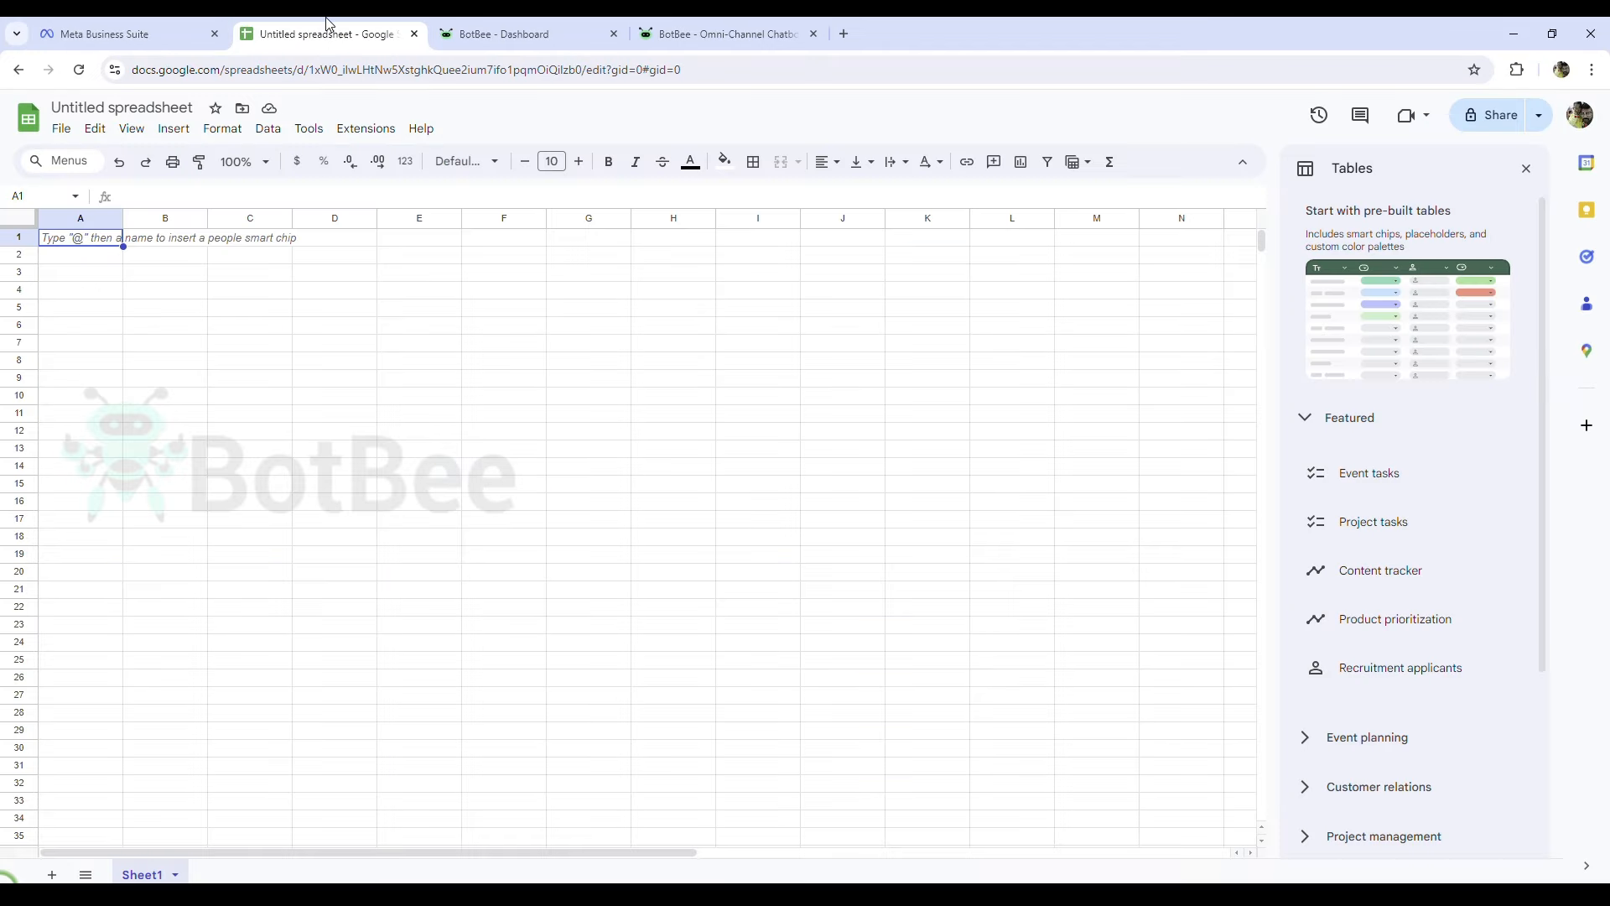
{"action": "left_click", "coordinate": [319, 80]}
{"action": "key", "text": "ctrl+c"}
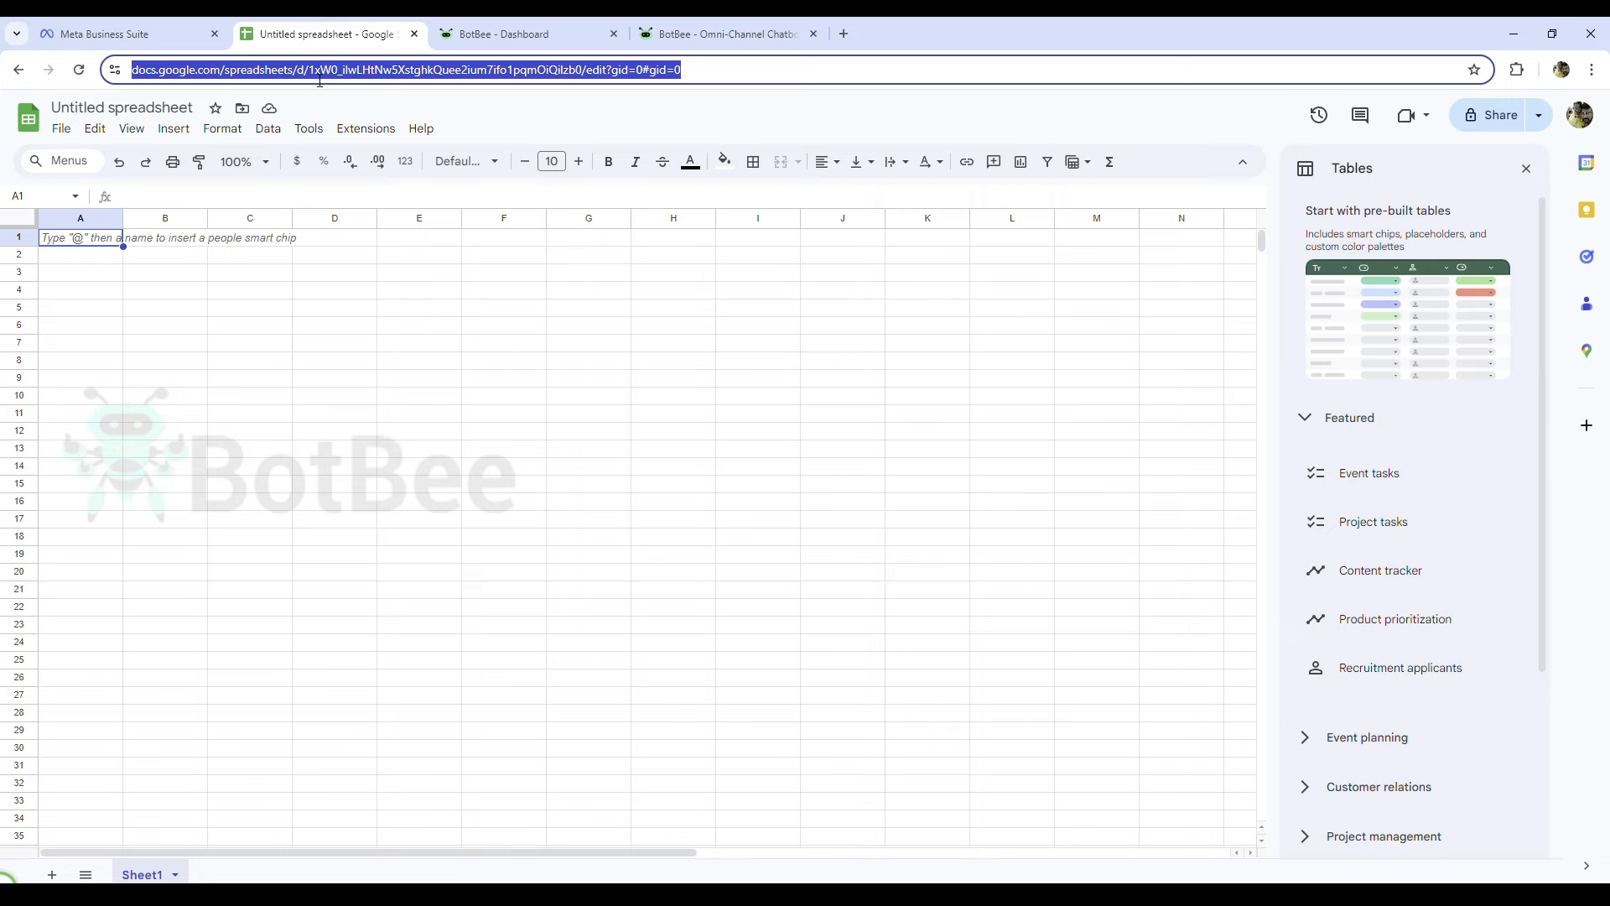
{"action": "left_click", "coordinate": [154, 24]}
{"action": "left_click", "coordinate": [669, 406]}
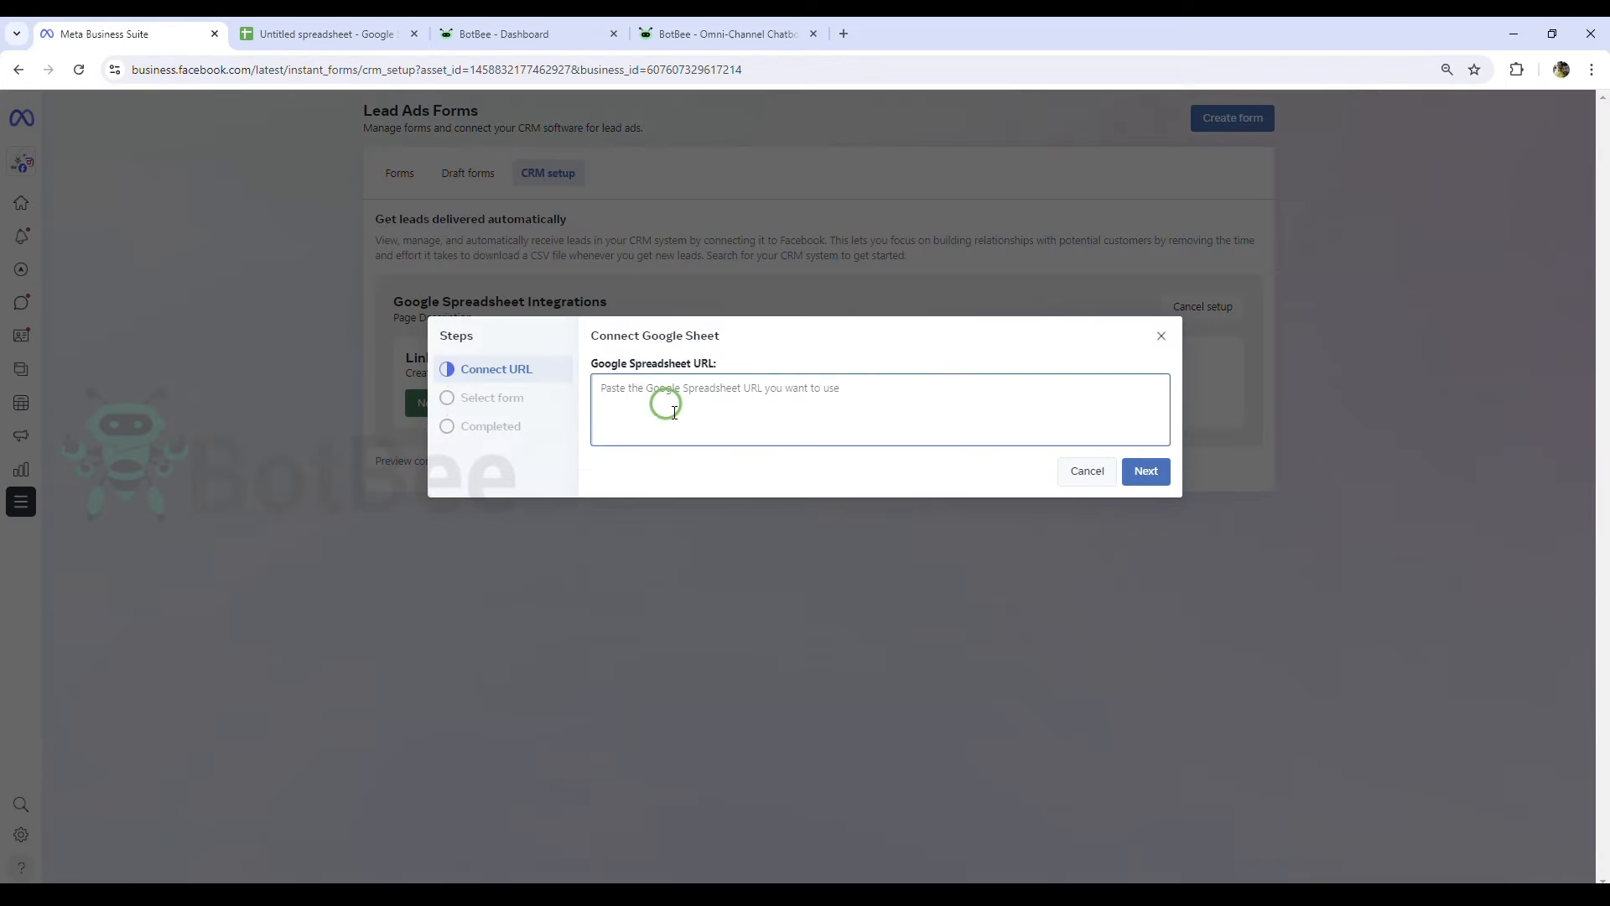
{"action": "key", "text": "ctrl+v"}
- Submit the spreadsheet URL and grant Meta Lead Ads CRM Google Sheet Integration access to the Google account
{"action": "left_click", "coordinate": [1156, 485]}
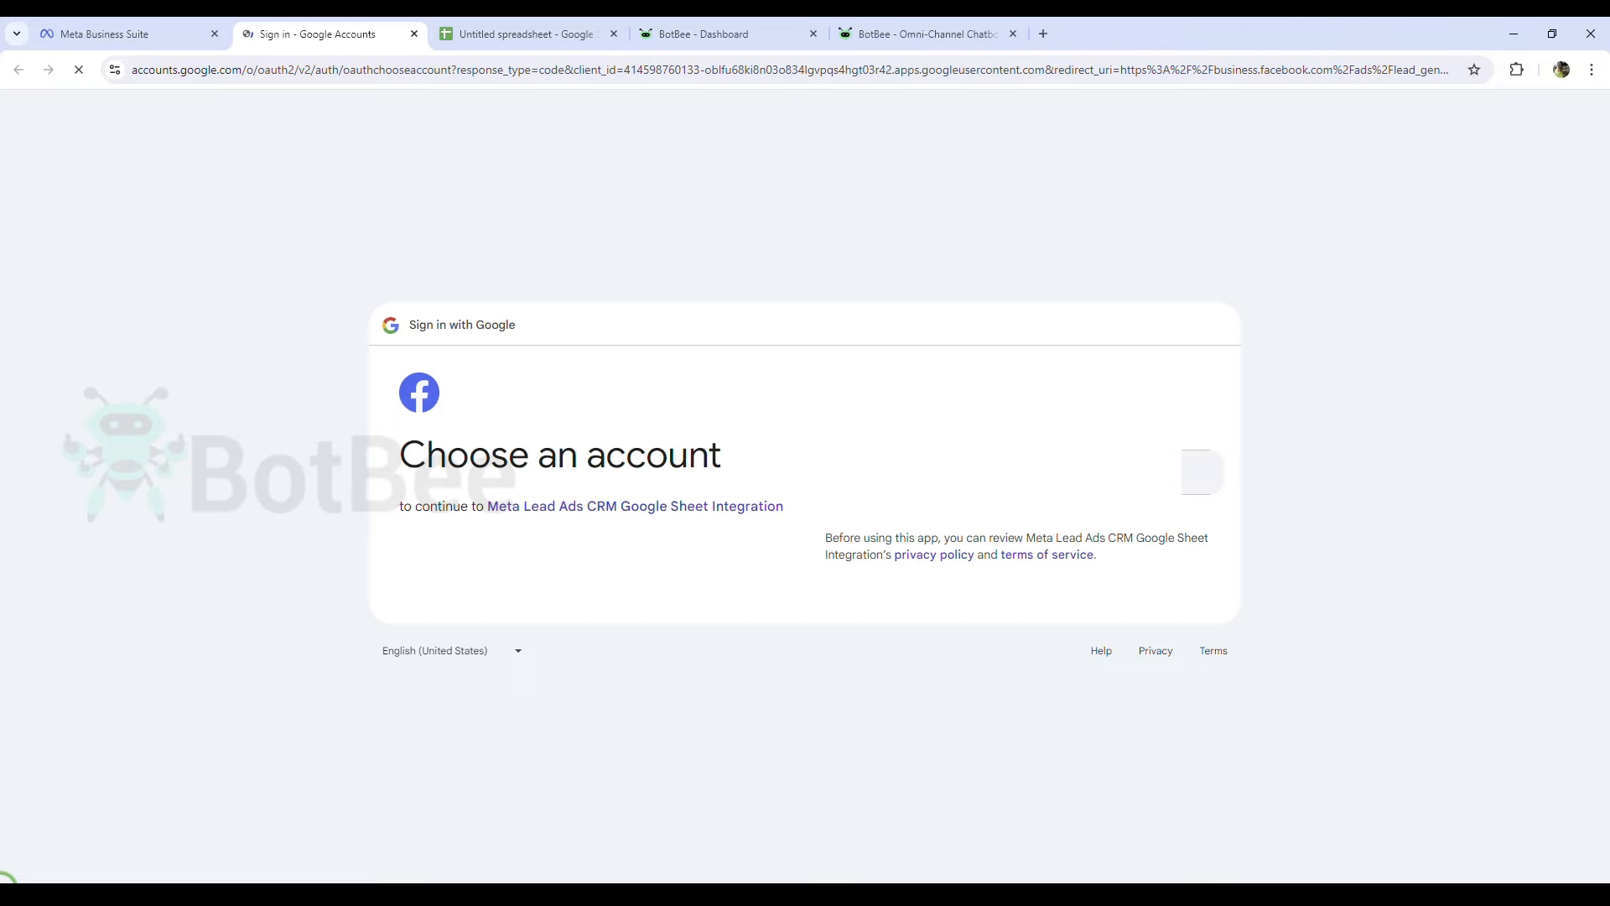
{"action": "left_click", "coordinate": [872, 369]}
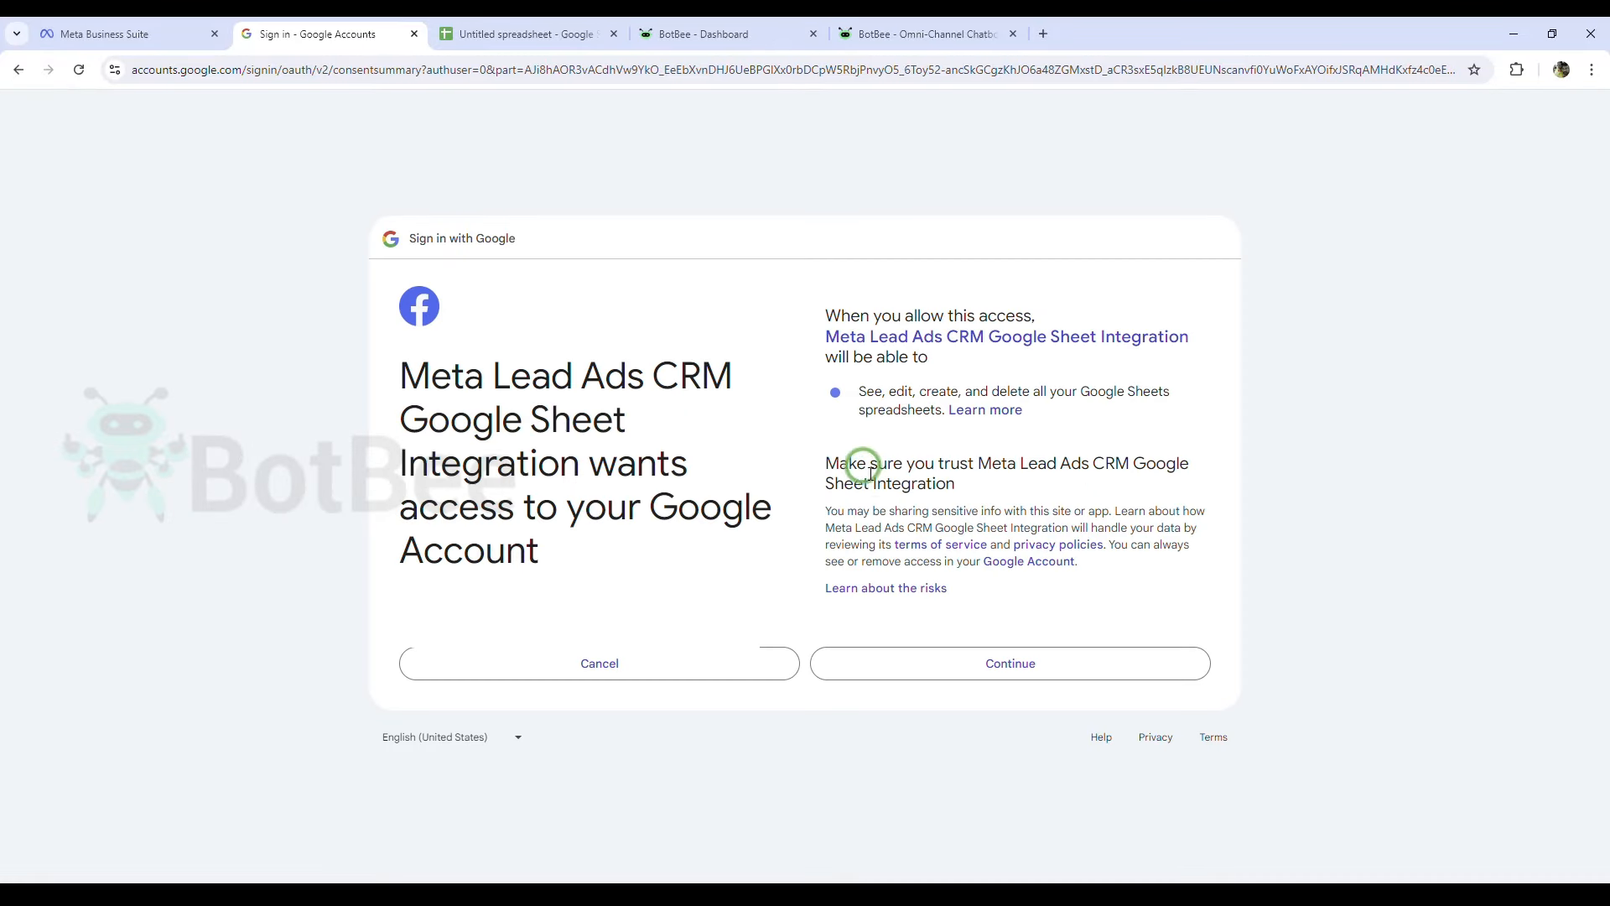
{"action": "left_click", "coordinate": [1001, 665]}
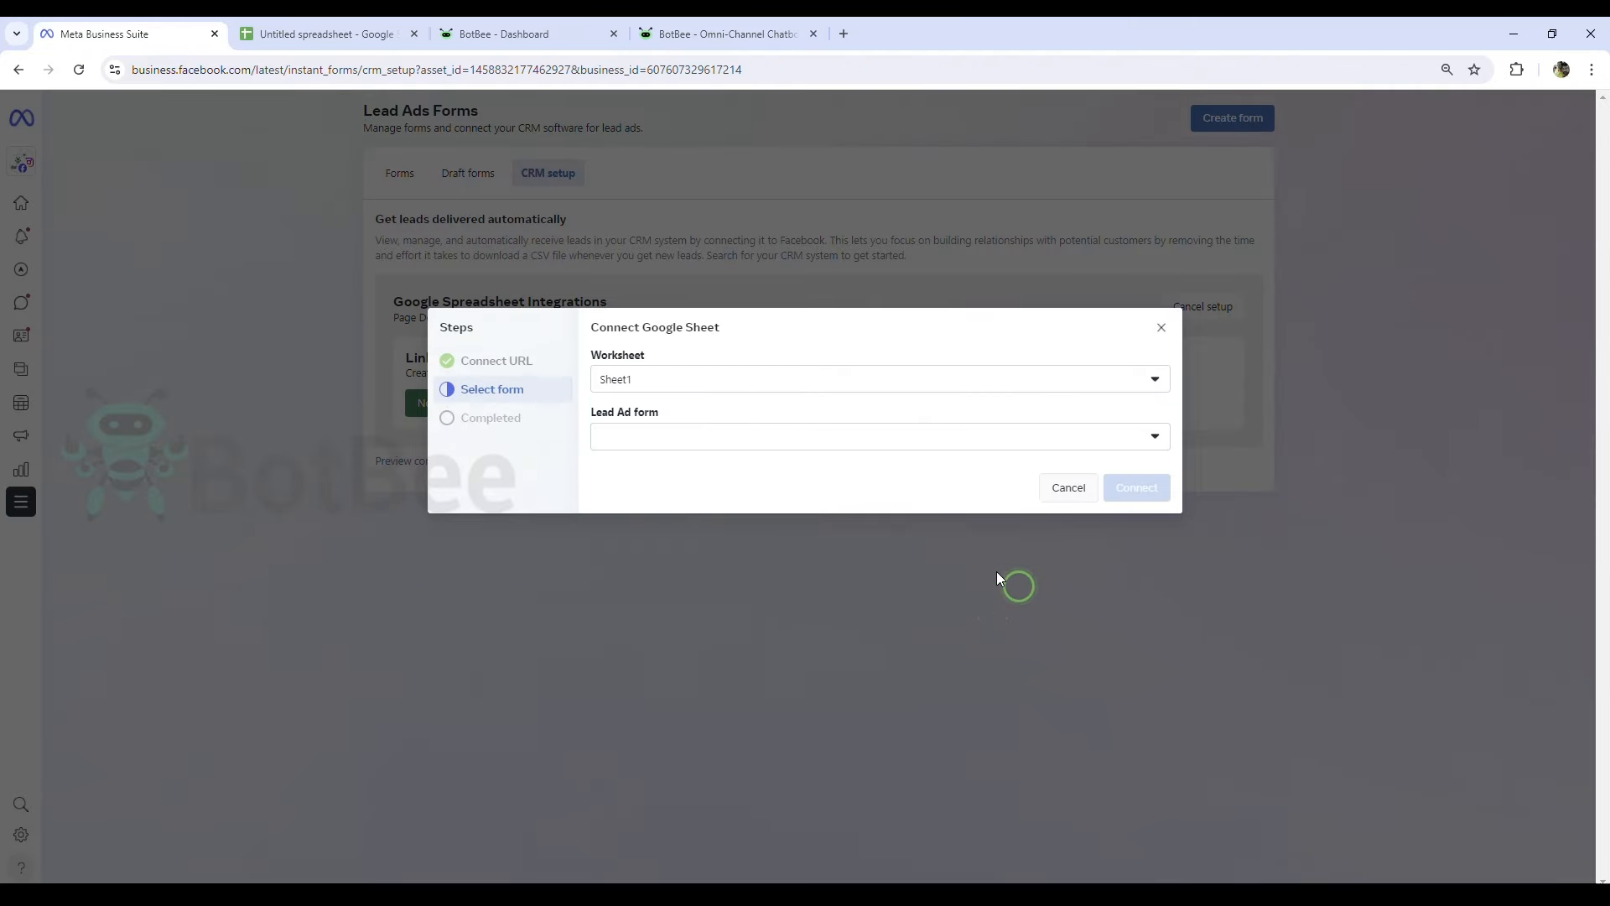
- Select the worksheet Sheet1 and the lead ad form BotBee for the connection
{"action": "left_click", "coordinate": [701, 386]}
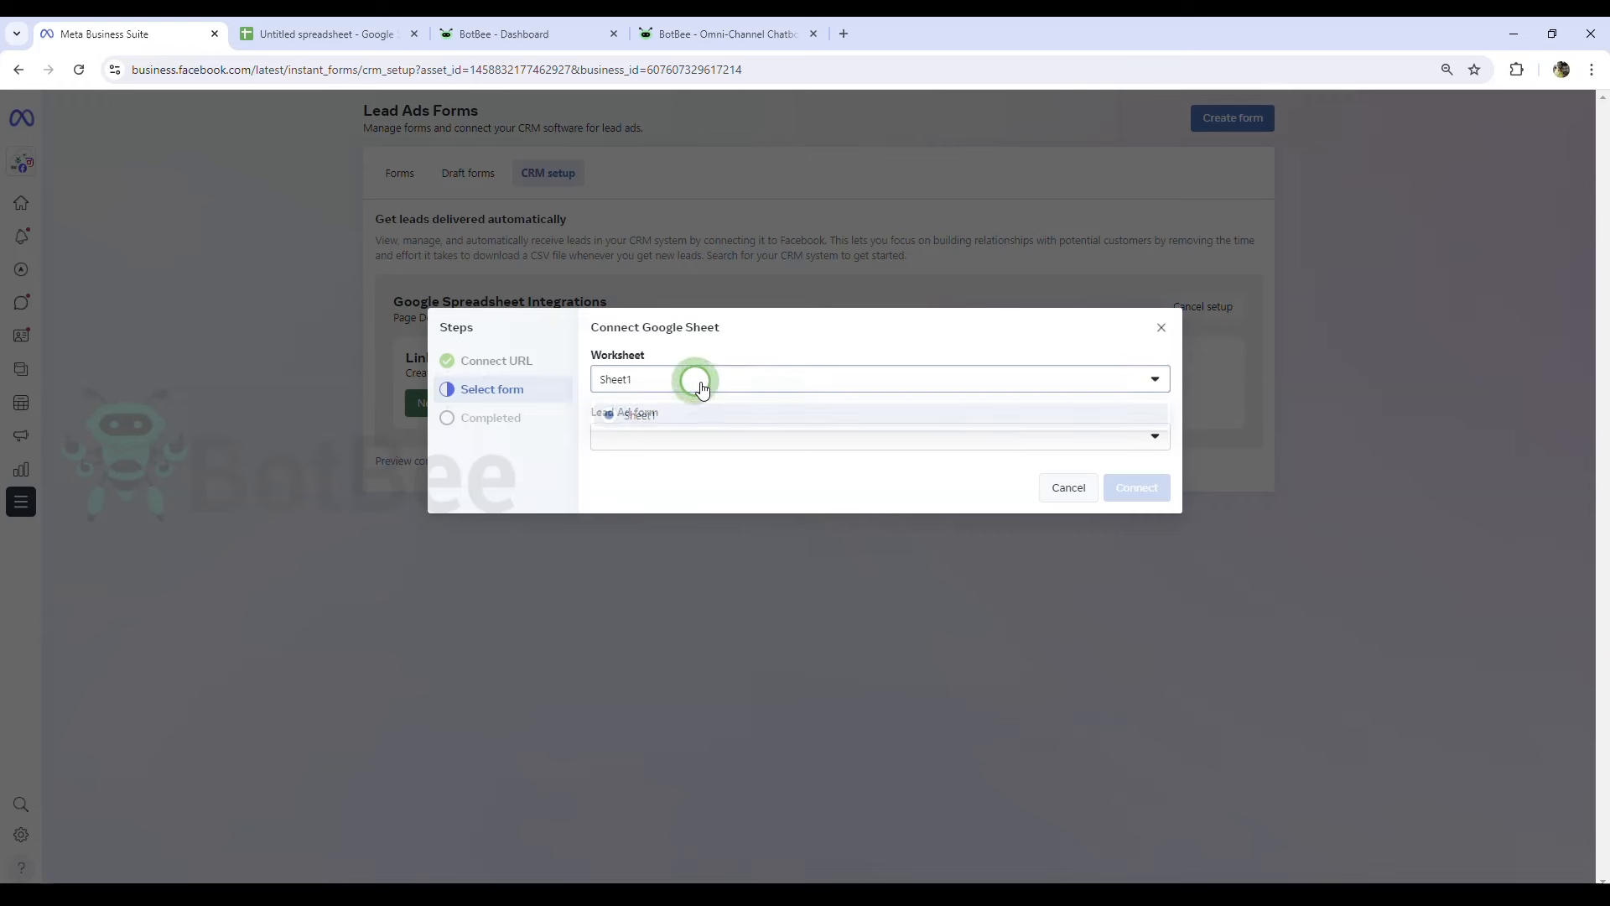
{"action": "left_click", "coordinate": [690, 415]}
{"action": "left_click", "coordinate": [707, 437]}
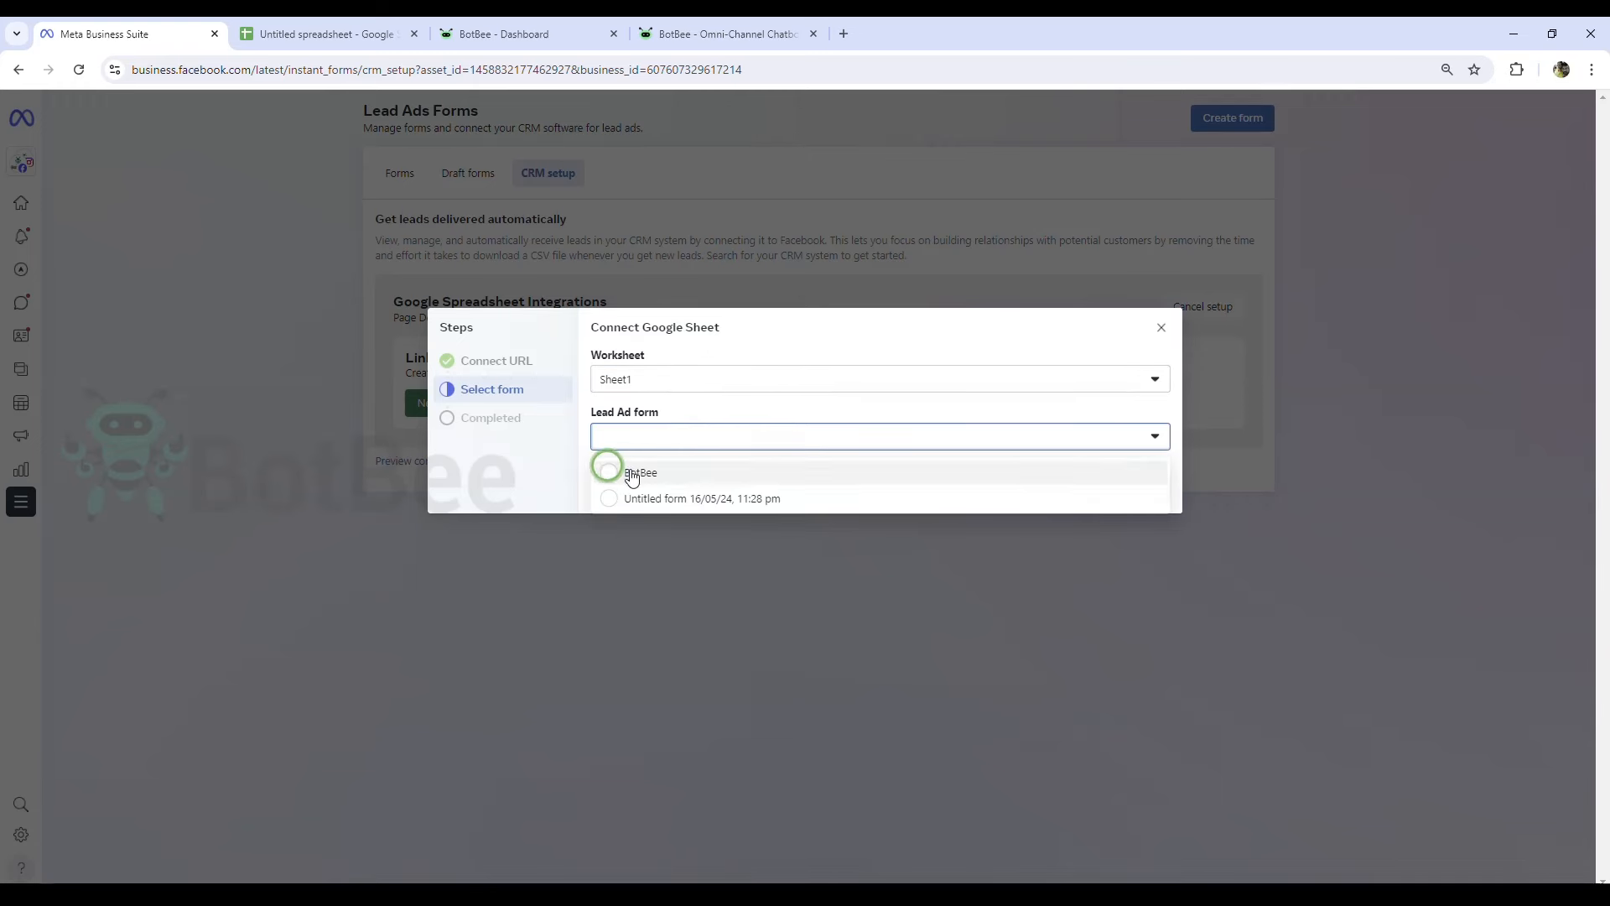
{"action": "left_click", "coordinate": [651, 476]}
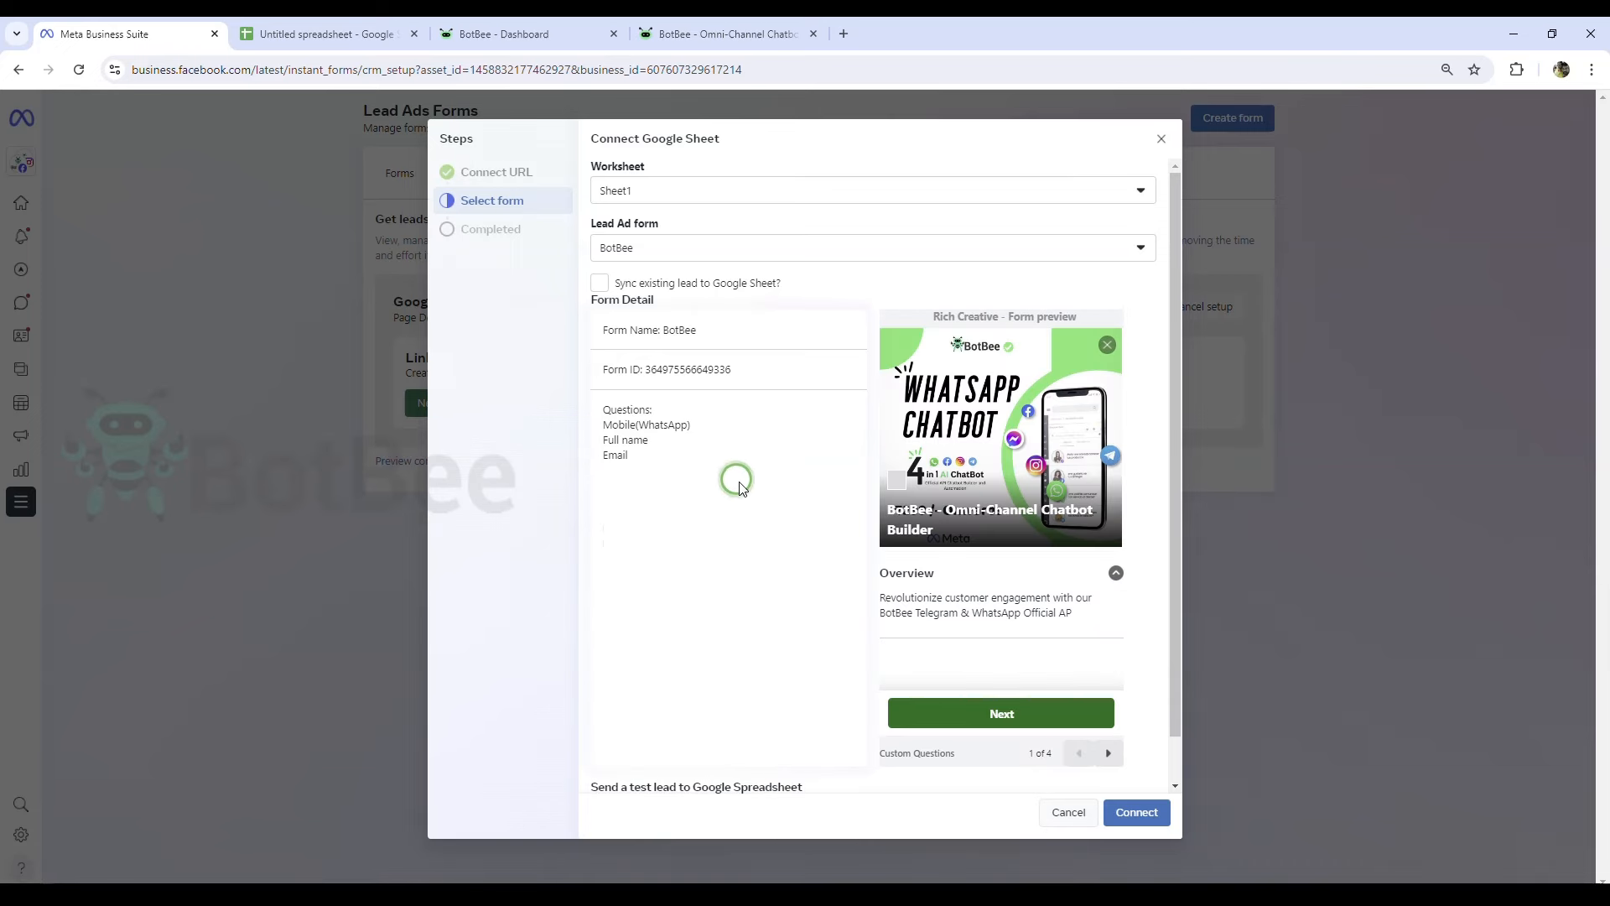
- Examine the BotBee form's questions, sync option and preview pages
{"action": "scroll", "coordinate": [1008, 481], "scroll_direction": "down", "scroll_amount": 1}
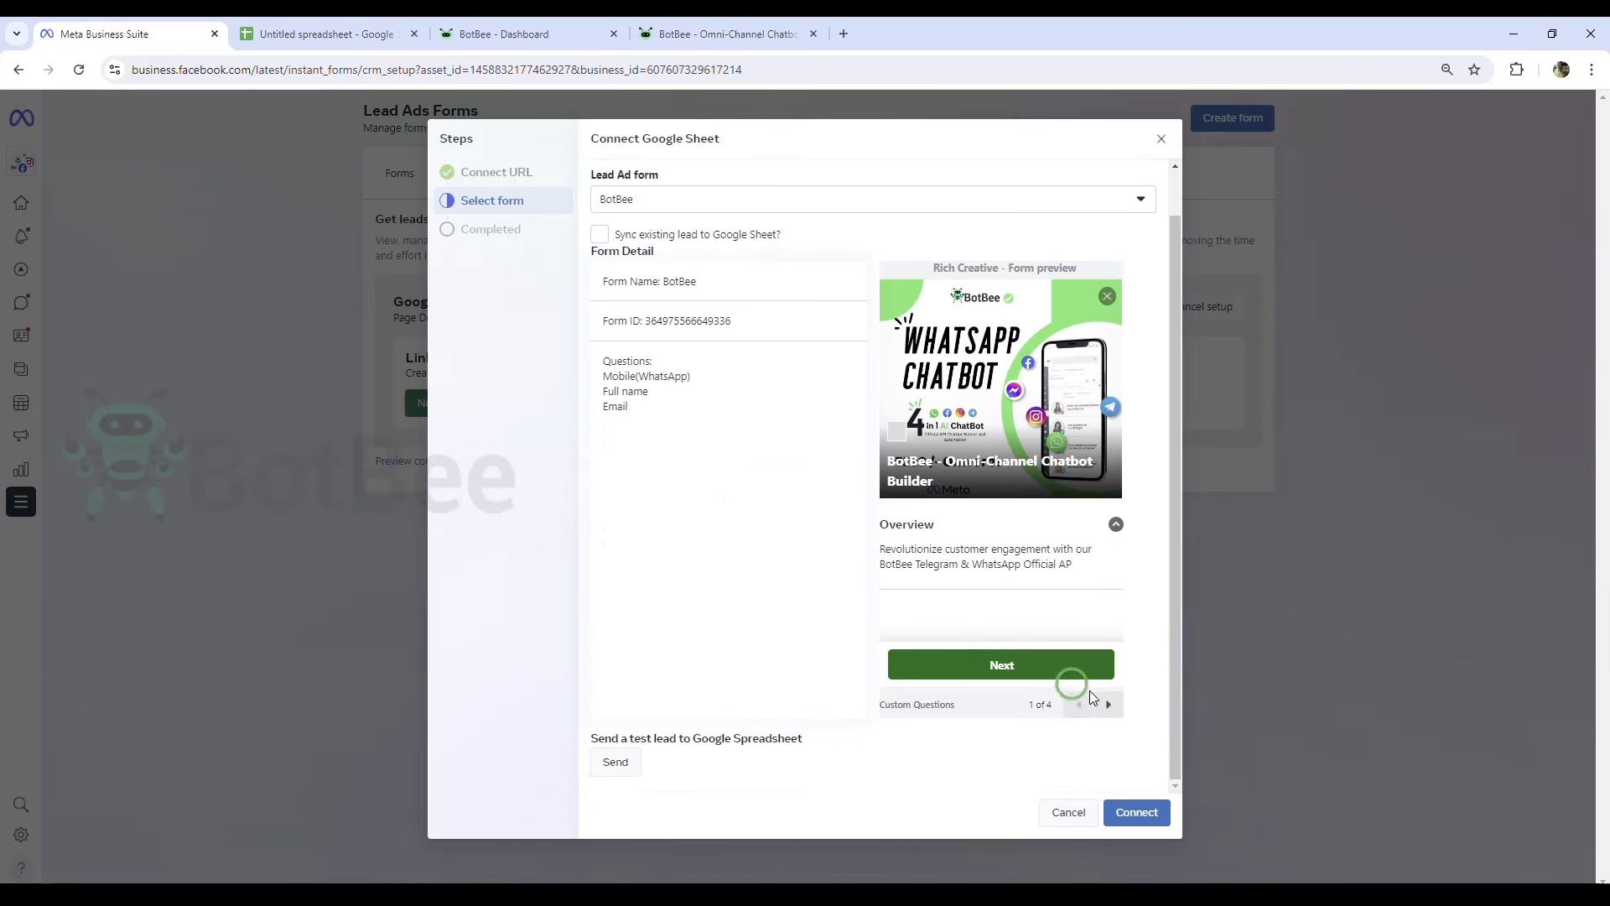
{"action": "left_click", "coordinate": [1109, 705]}
{"action": "left_click", "coordinate": [1109, 705]}
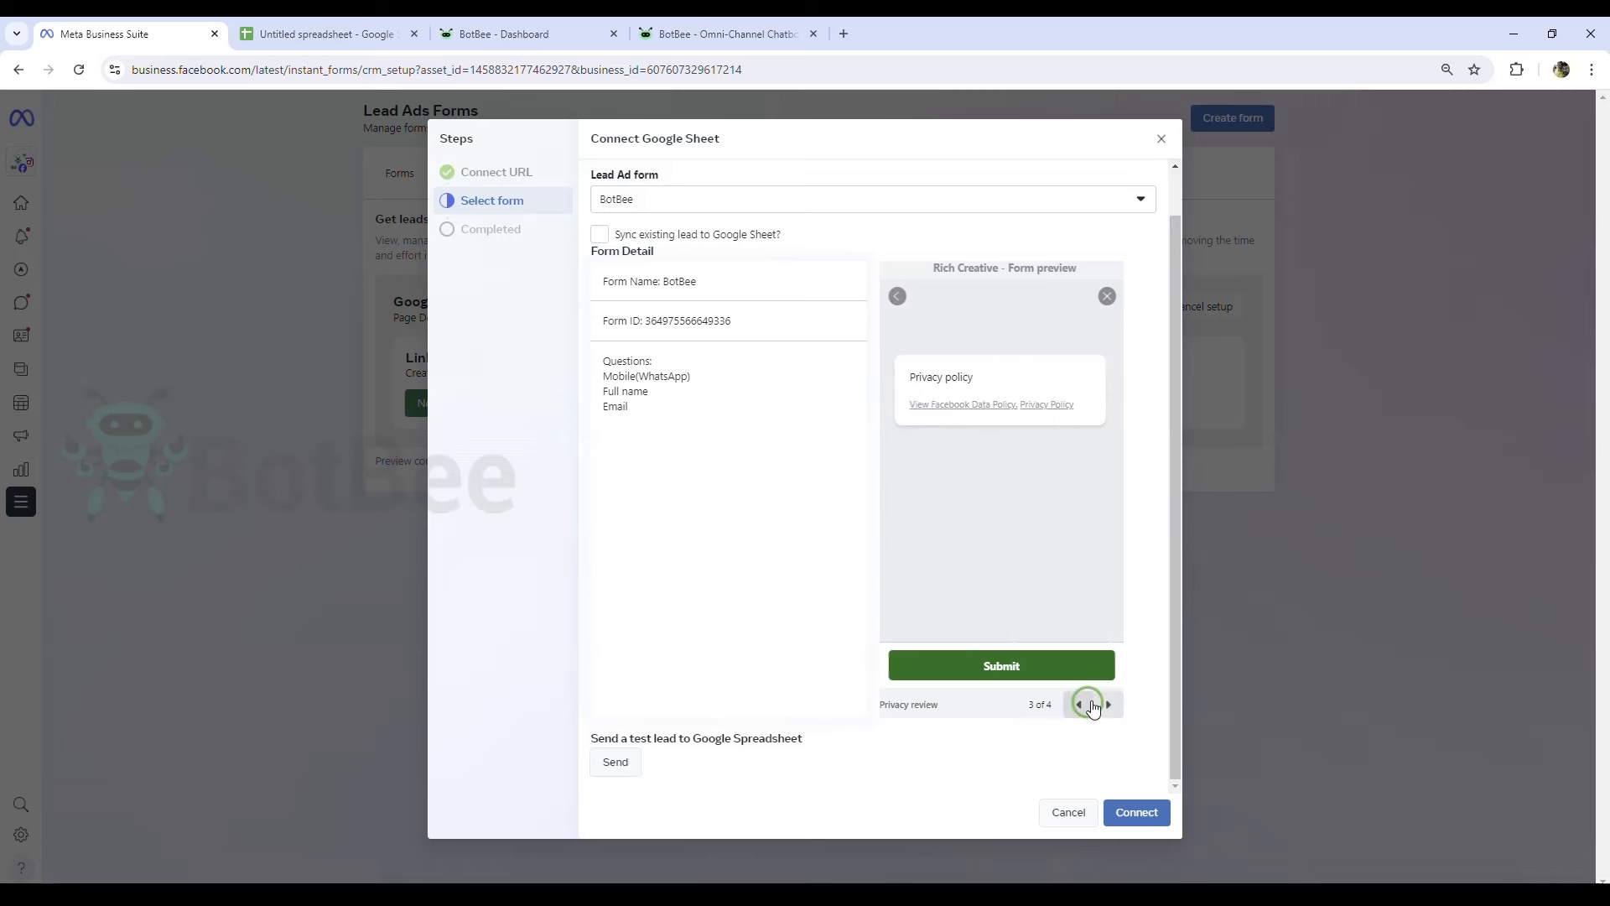
{"action": "left_click", "coordinate": [1066, 705]}
{"action": "left_click", "coordinate": [1077, 704]}
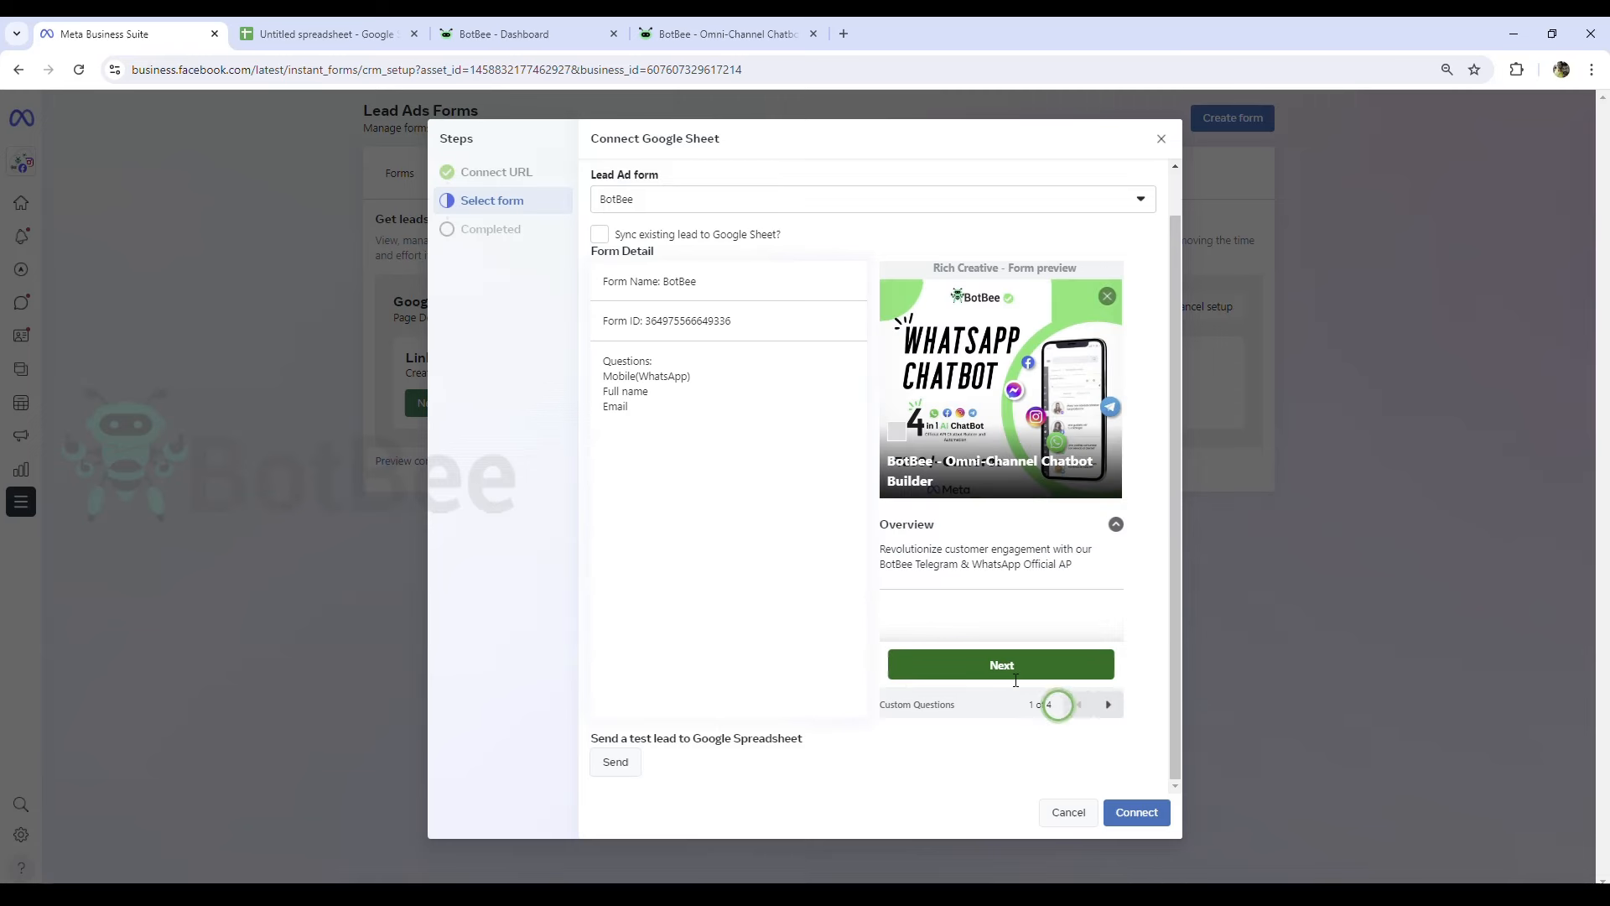
{"action": "left_click", "coordinate": [772, 521]}
{"action": "left_click", "coordinate": [620, 391]}
{"action": "left_click", "coordinate": [604, 242]}
- Send a test lead to the Google spreadsheet and check it there, closing the pre-built tables suggestions
{"action": "left_click", "coordinate": [618, 763]}
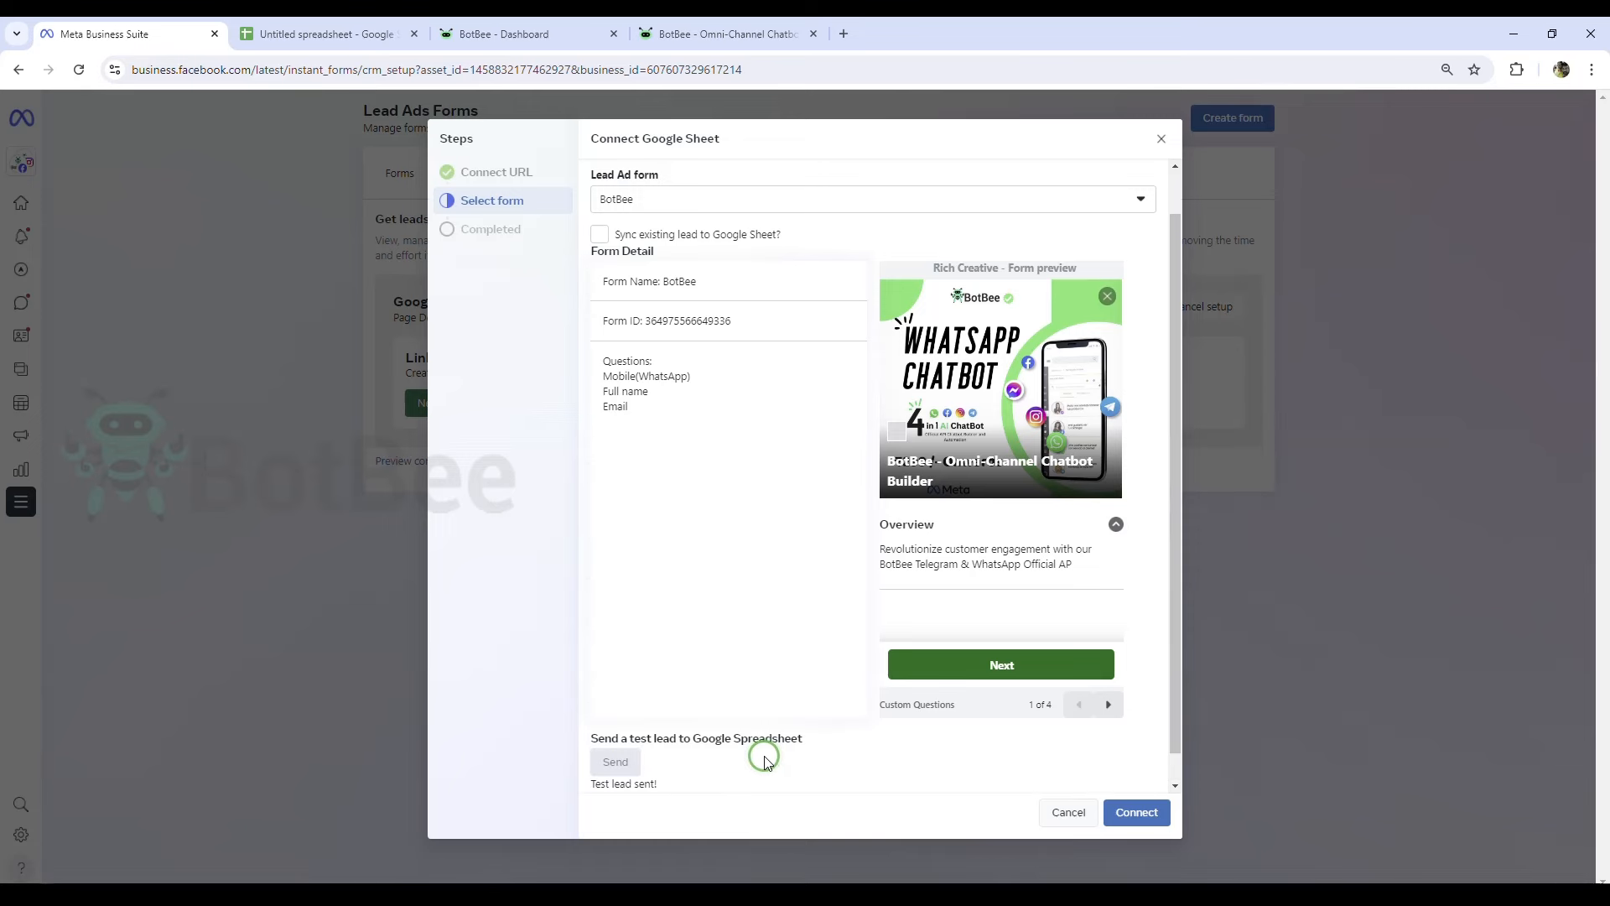
{"action": "scroll", "coordinate": [765, 762], "scroll_direction": "down", "scroll_amount": 1}
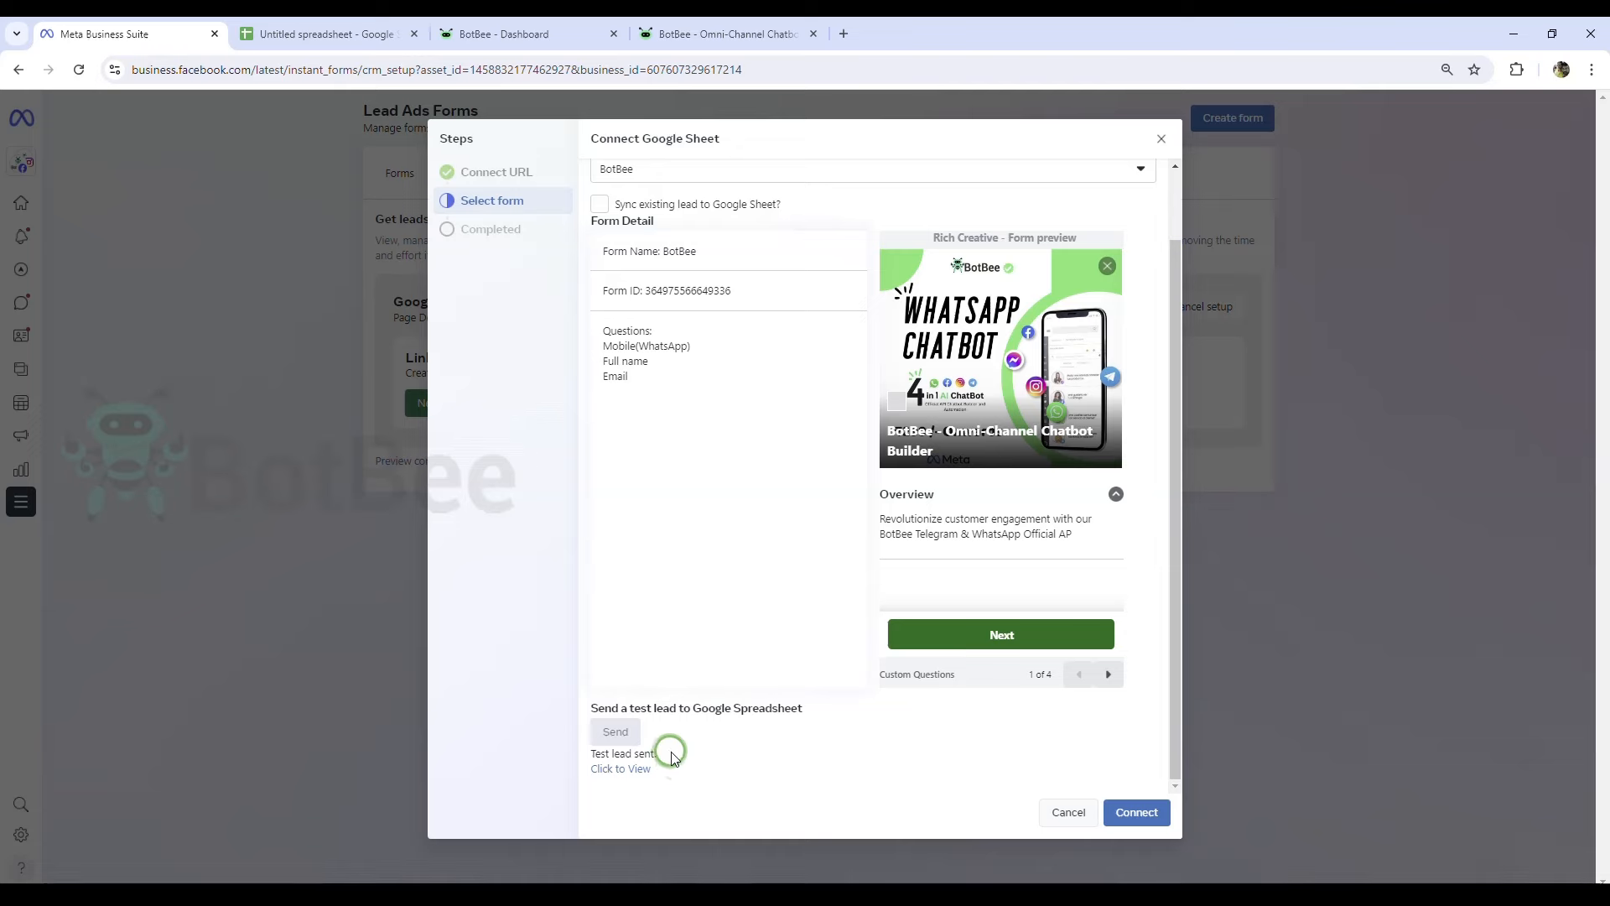
{"action": "left_click", "coordinate": [337, 32]}
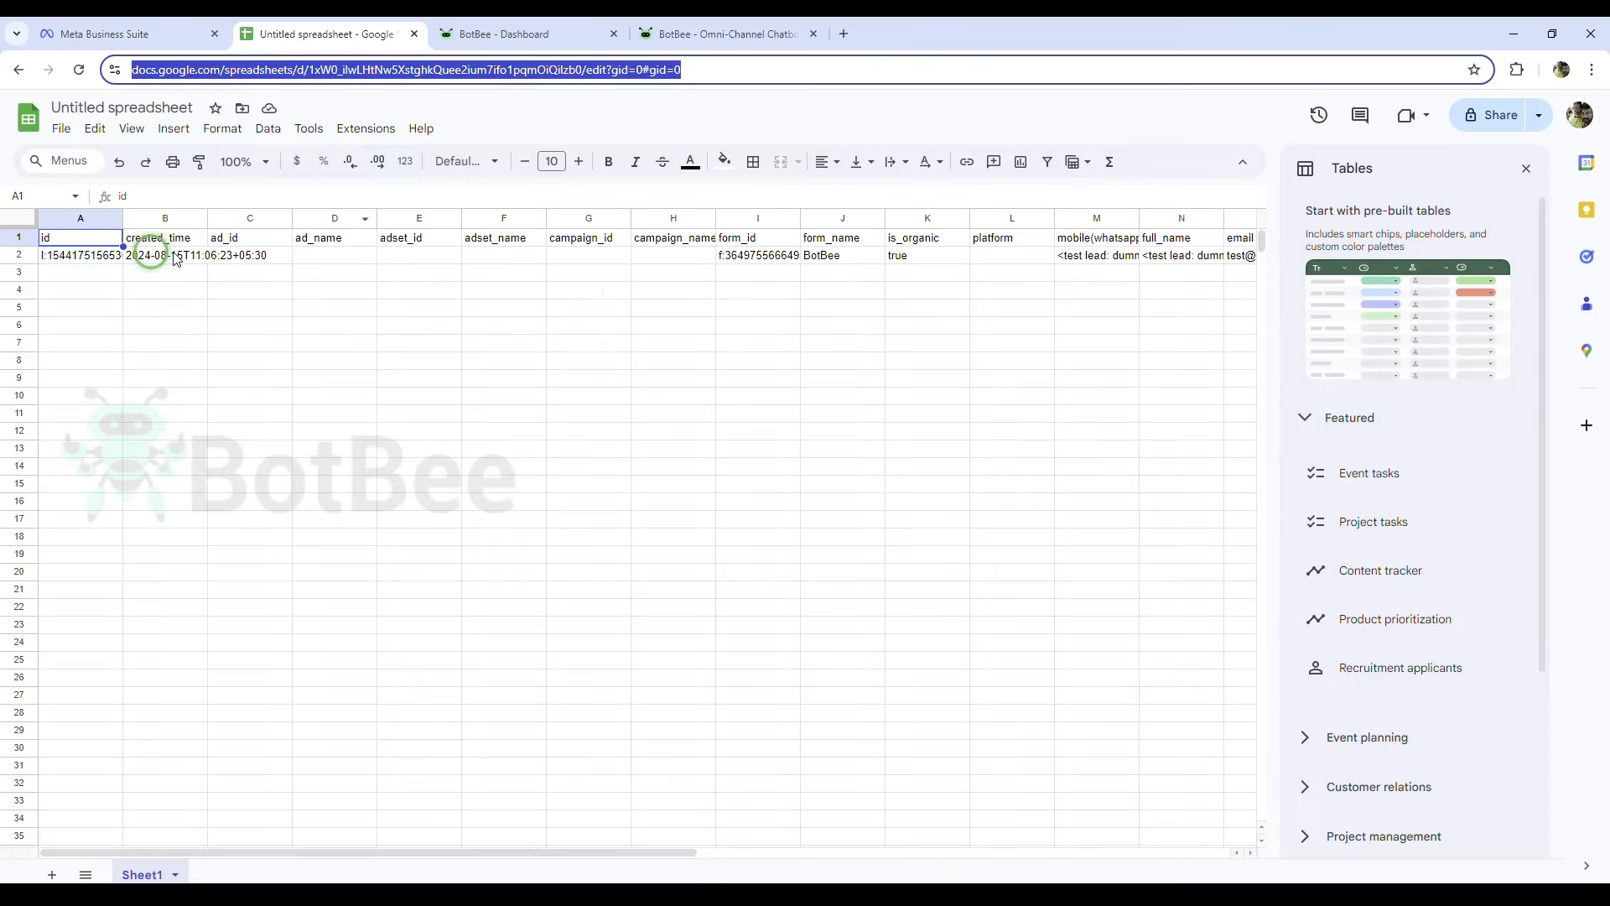
{"action": "left_click", "coordinate": [1526, 171]}
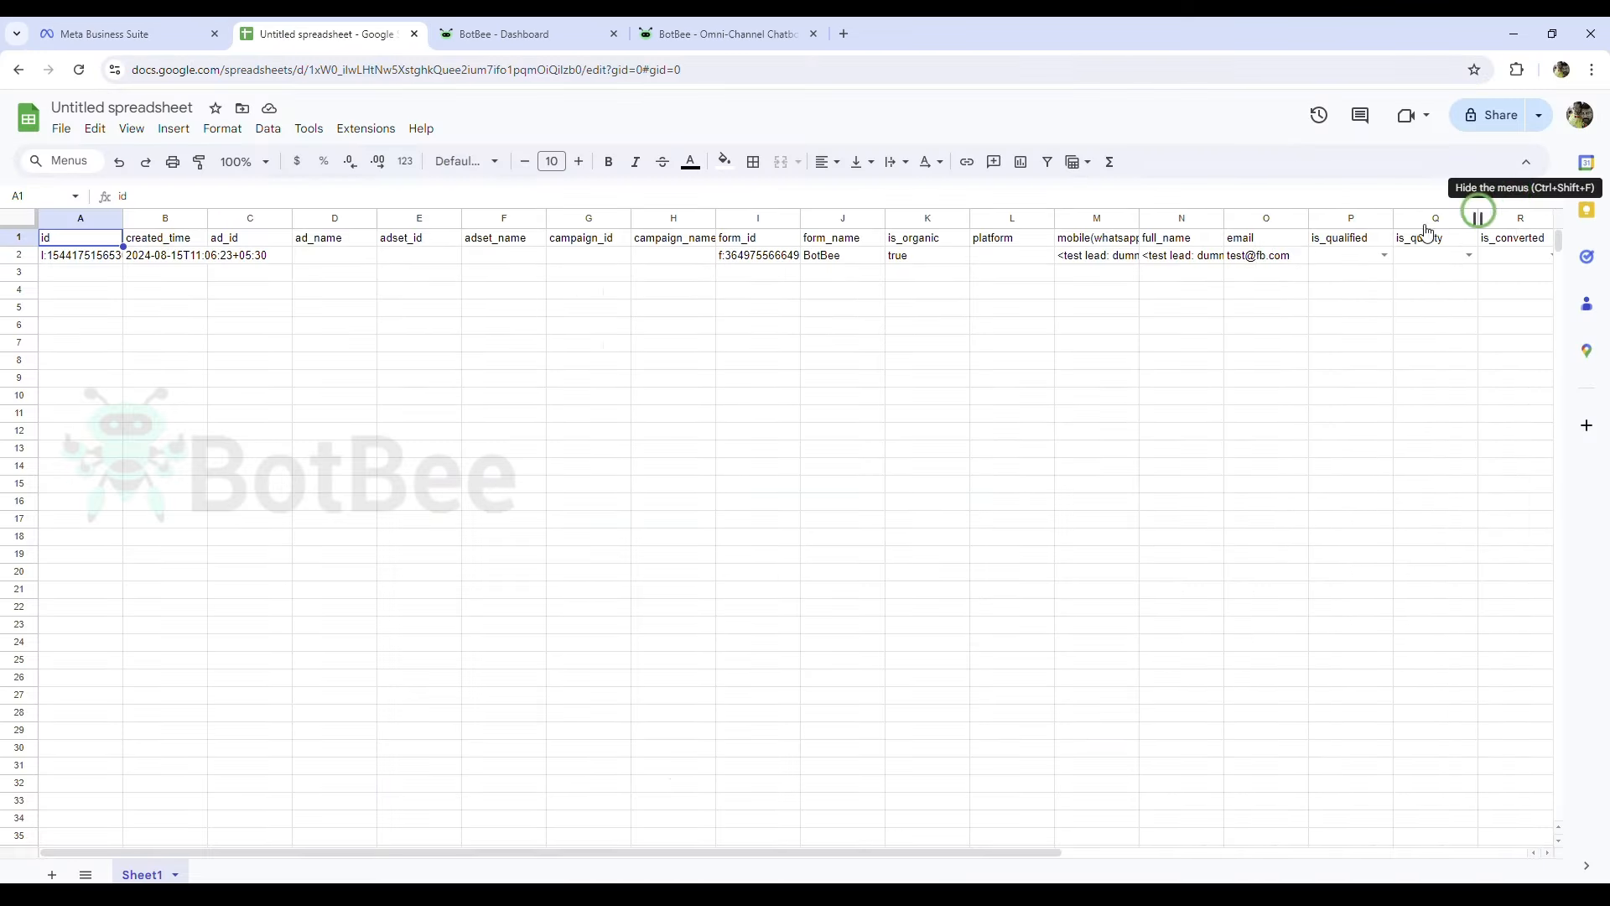
- Connect the BotBee form to the Google Sheet in Meta Business Suite and finish the integration setup
{"action": "left_click", "coordinate": [138, 31]}
{"action": "left_click", "coordinate": [1136, 812]}
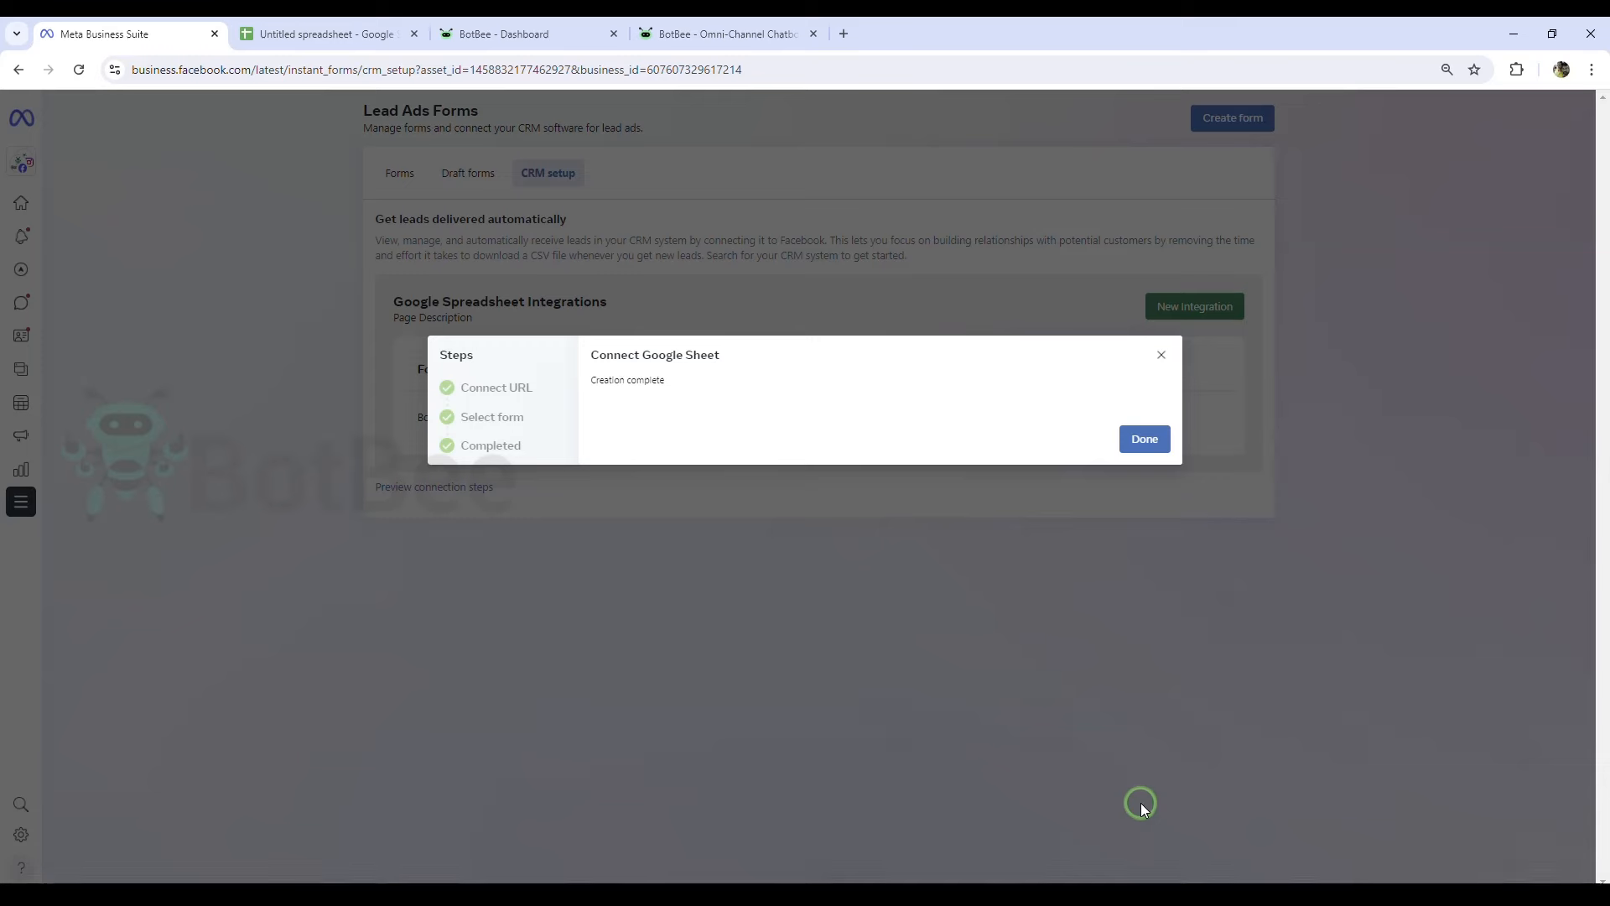
{"action": "left_click", "coordinate": [1149, 453]}
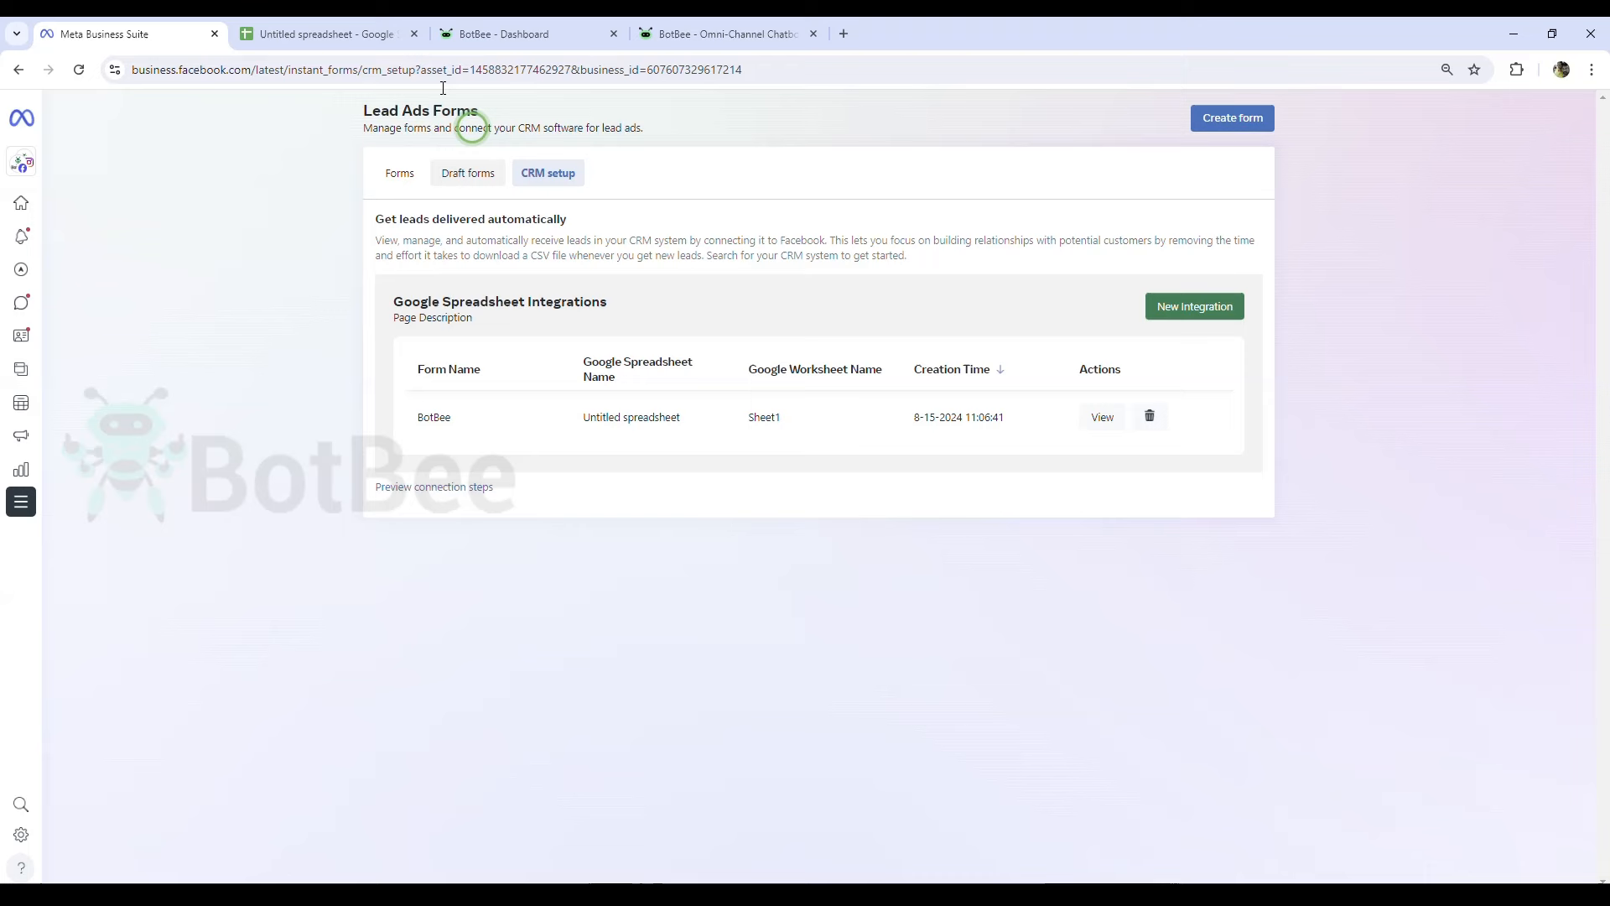
- Open Apps Script from the spreadsheet and replace the default code in Code.gs with the copied webhook trigger script
{"action": "left_click", "coordinate": [379, 20]}
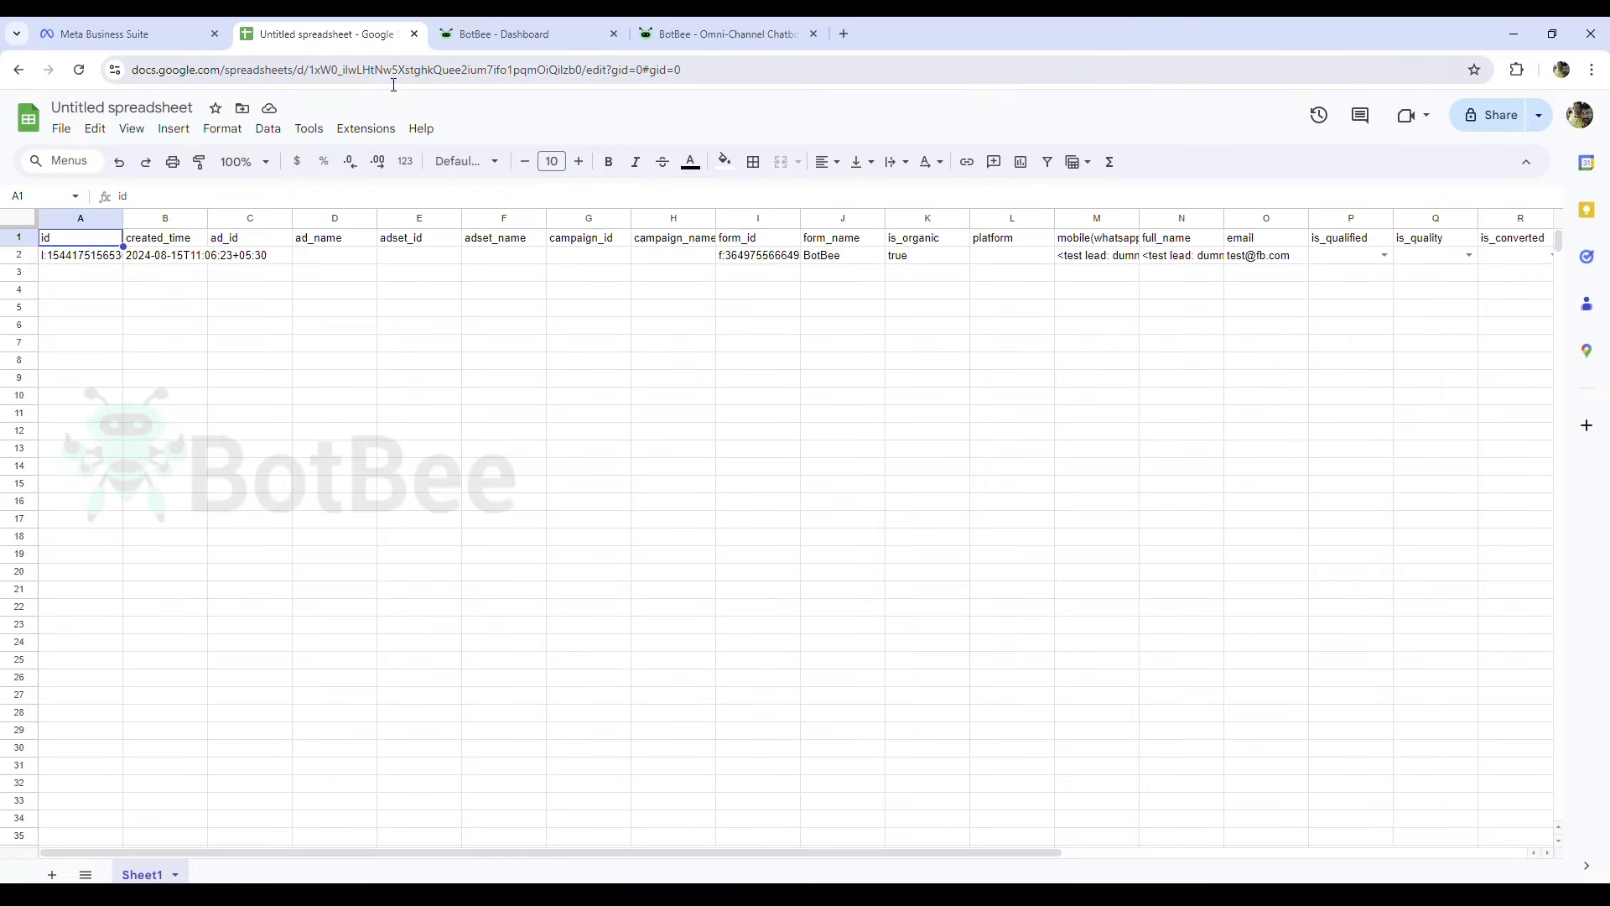
{"action": "left_click", "coordinate": [360, 130]}
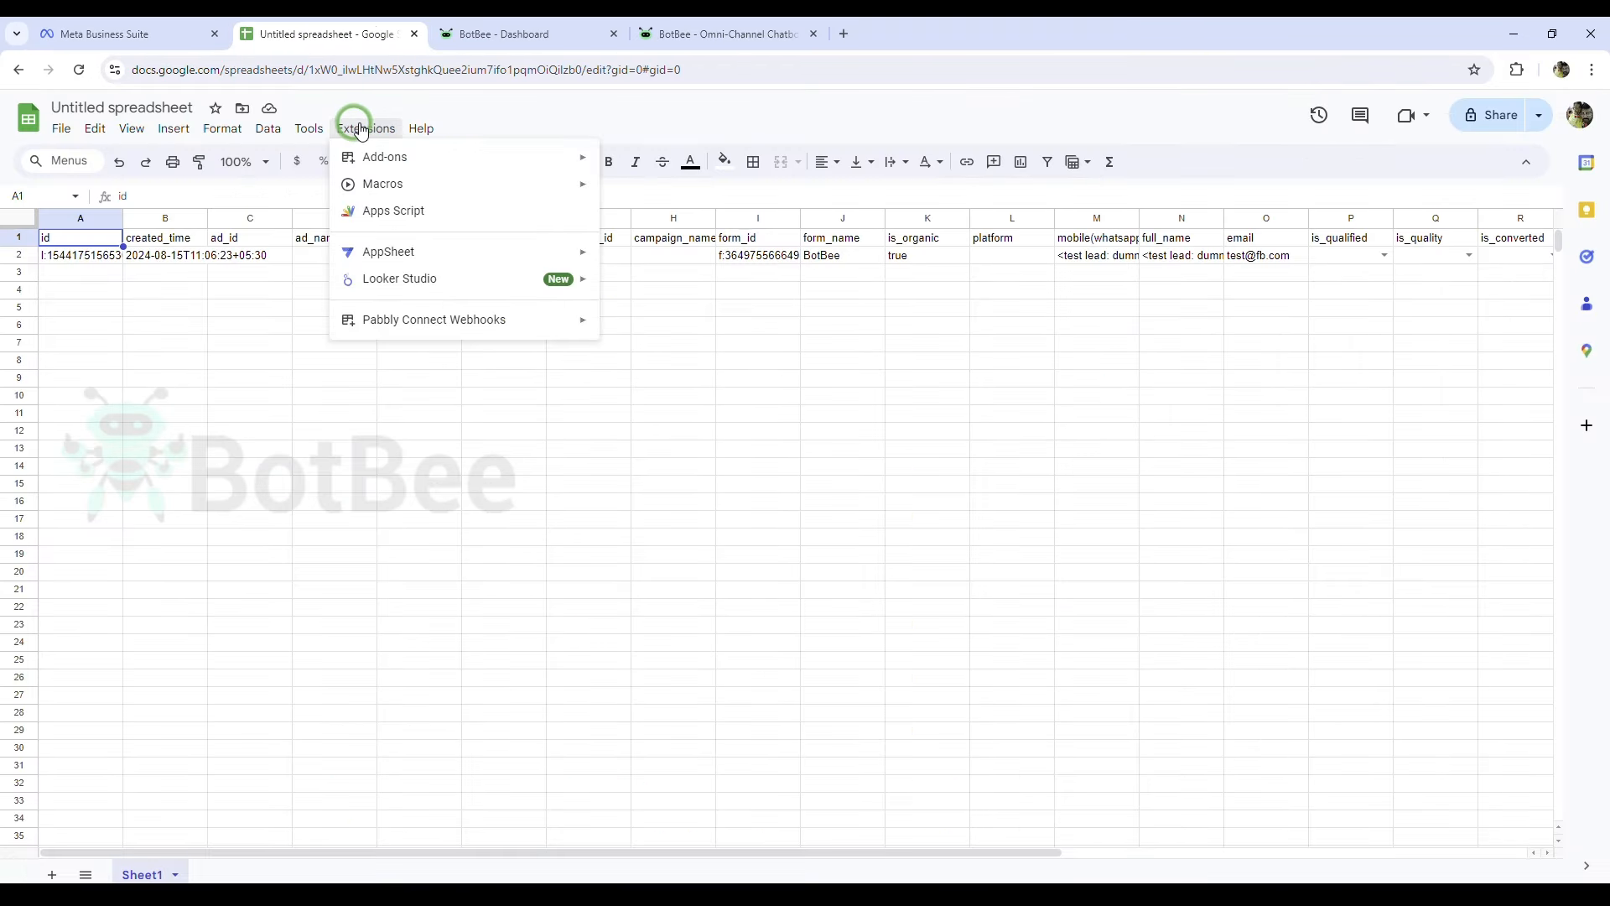
{"action": "left_click", "coordinate": [408, 214]}
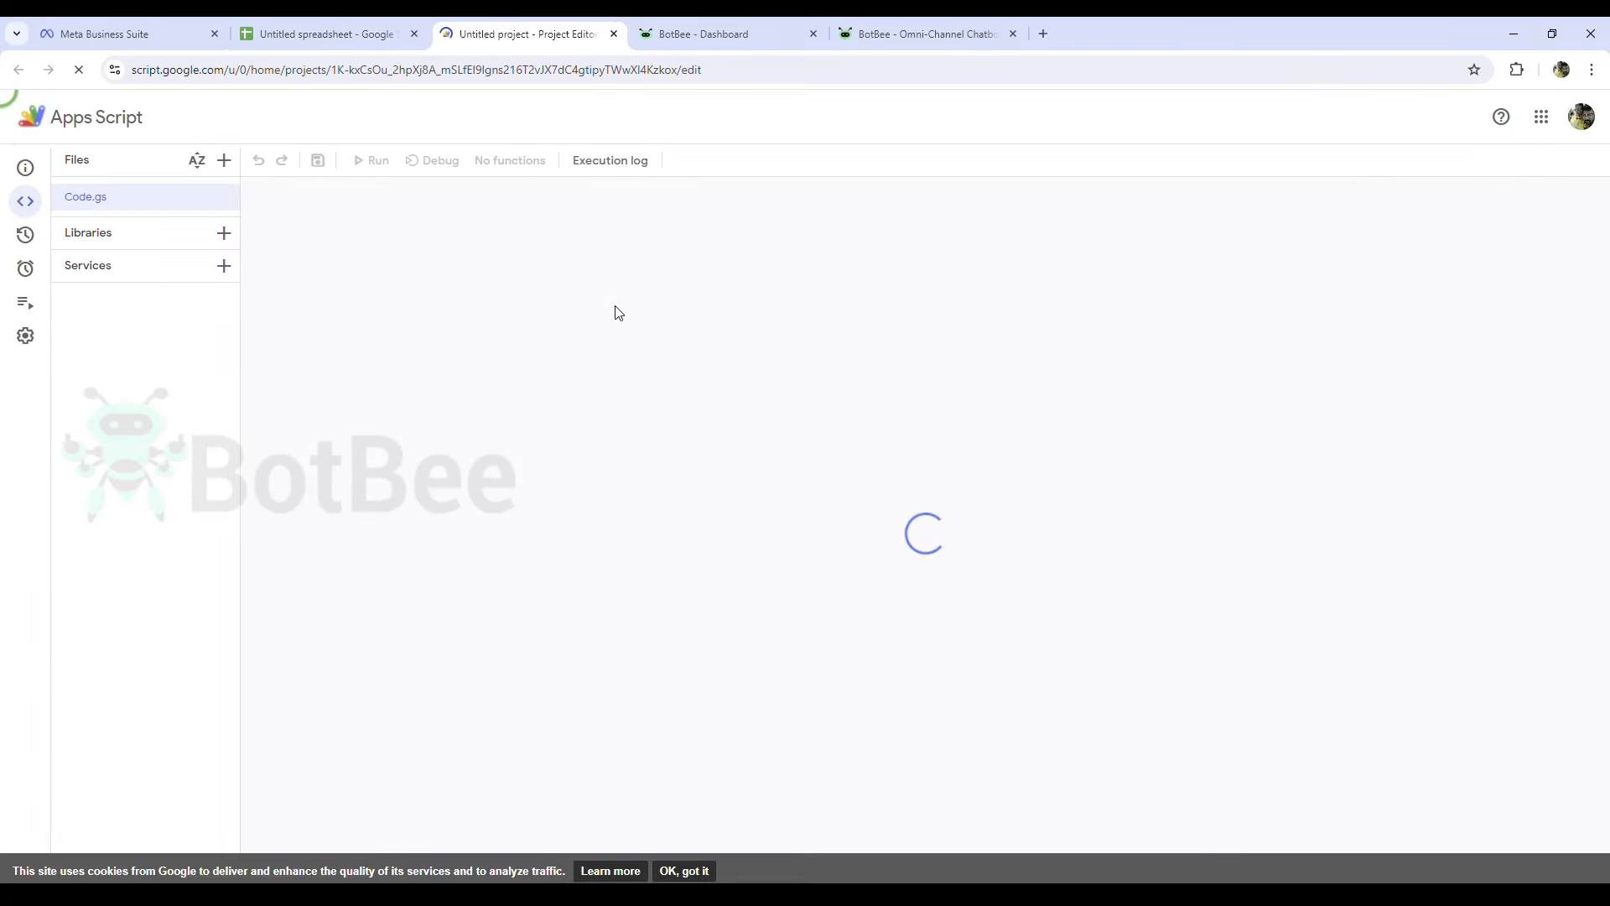
{"action": "left_click", "coordinate": [490, 459]}
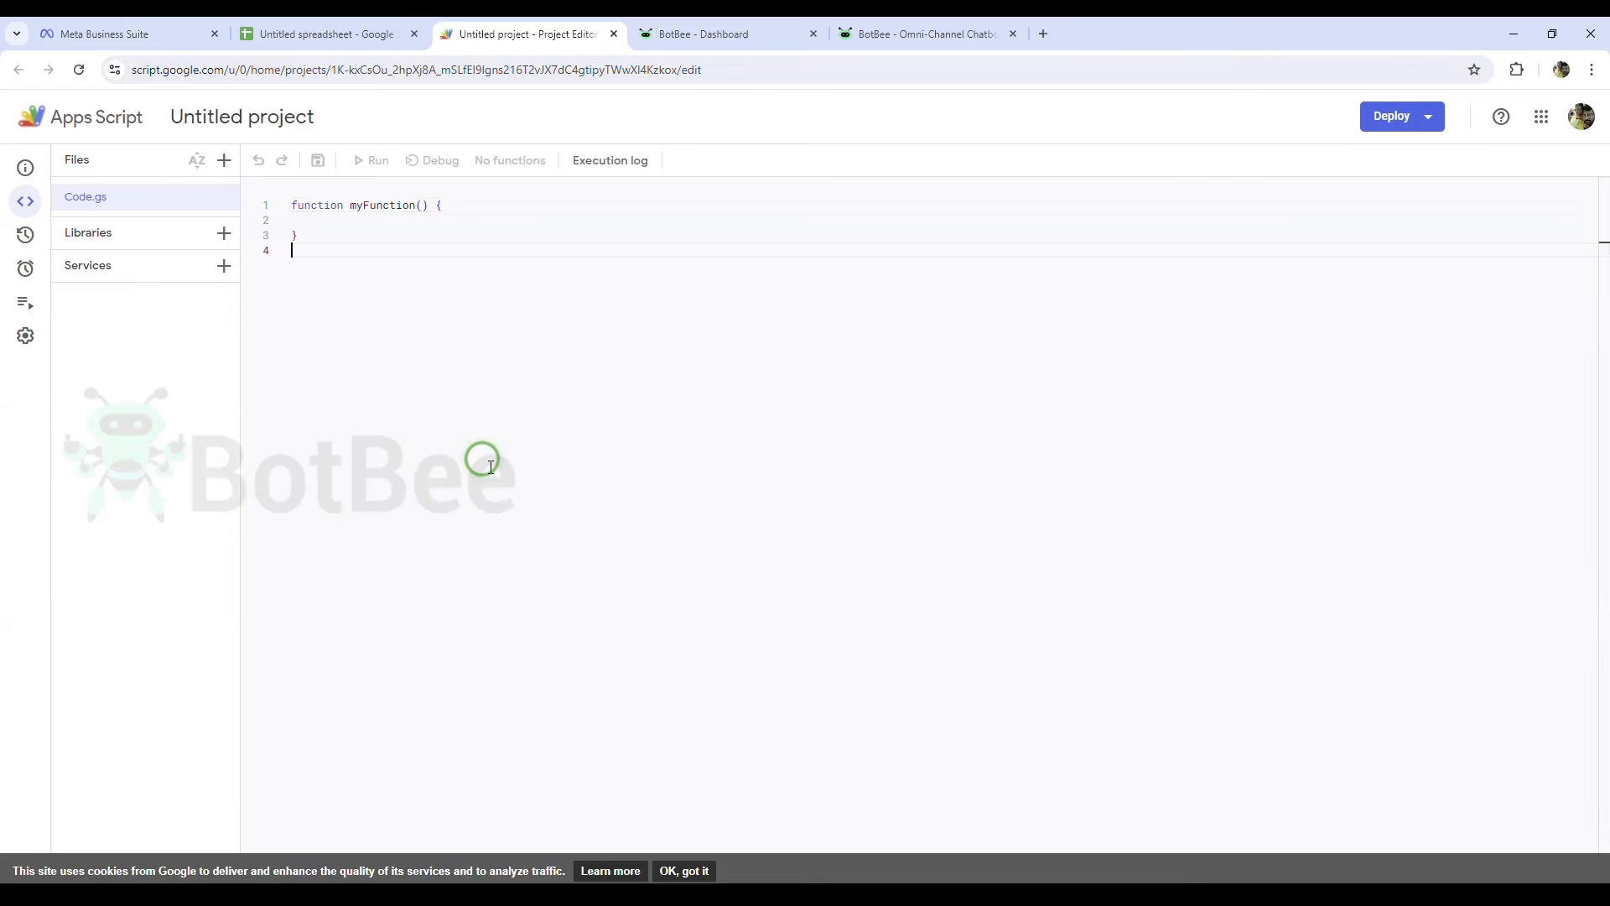
{"action": "key", "text": "ctrl+a"}
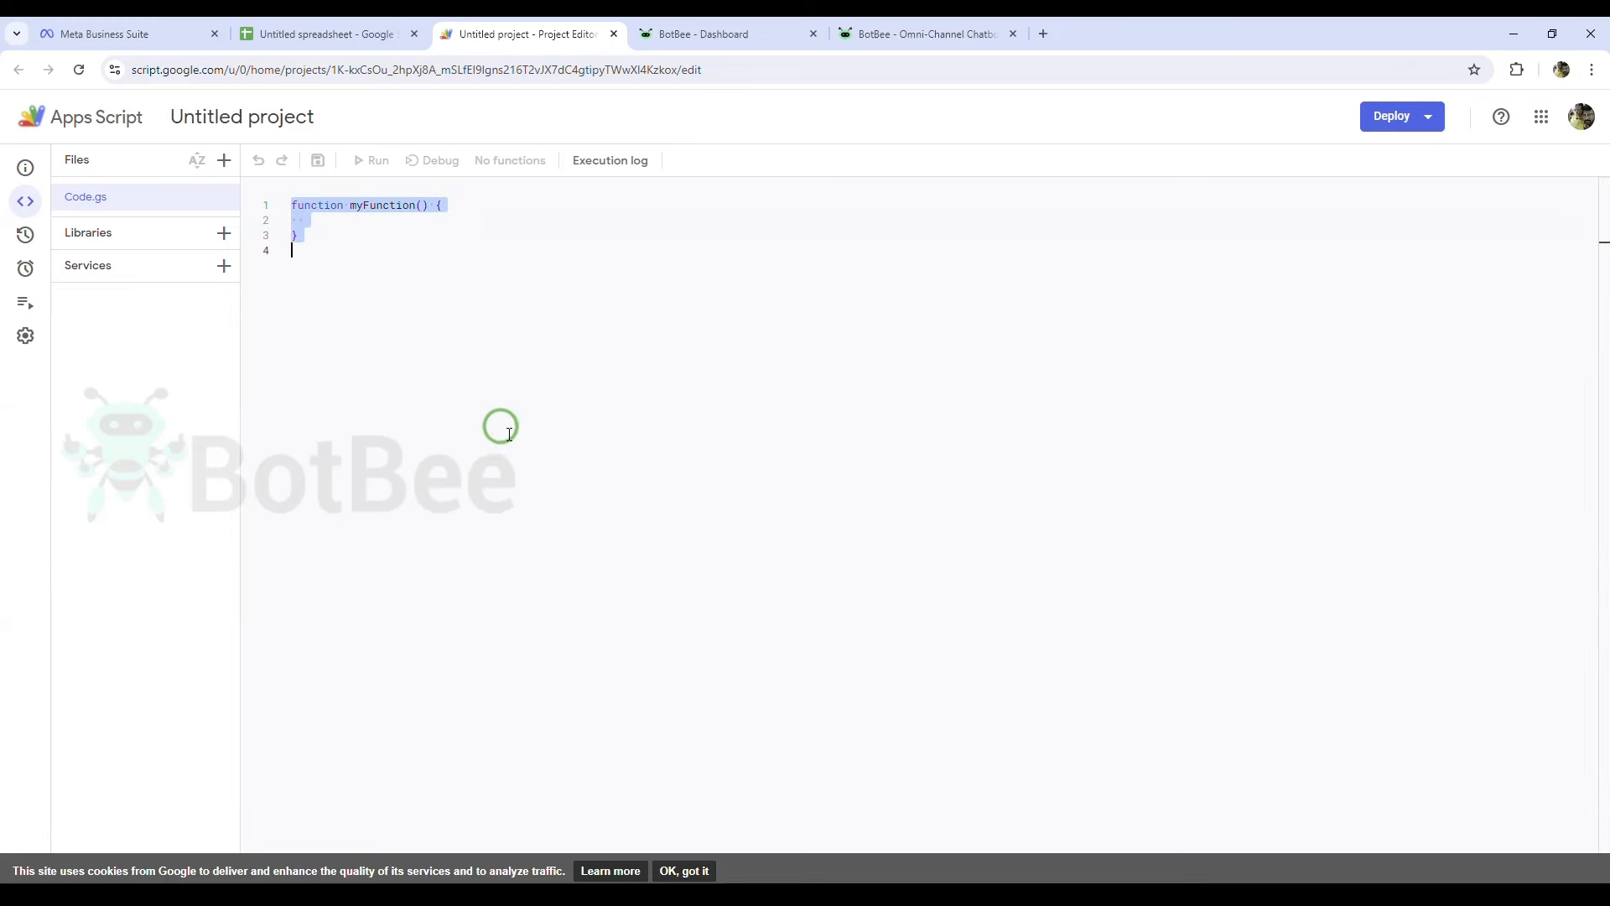
{"action": "key", "text": "ctrl+v"}
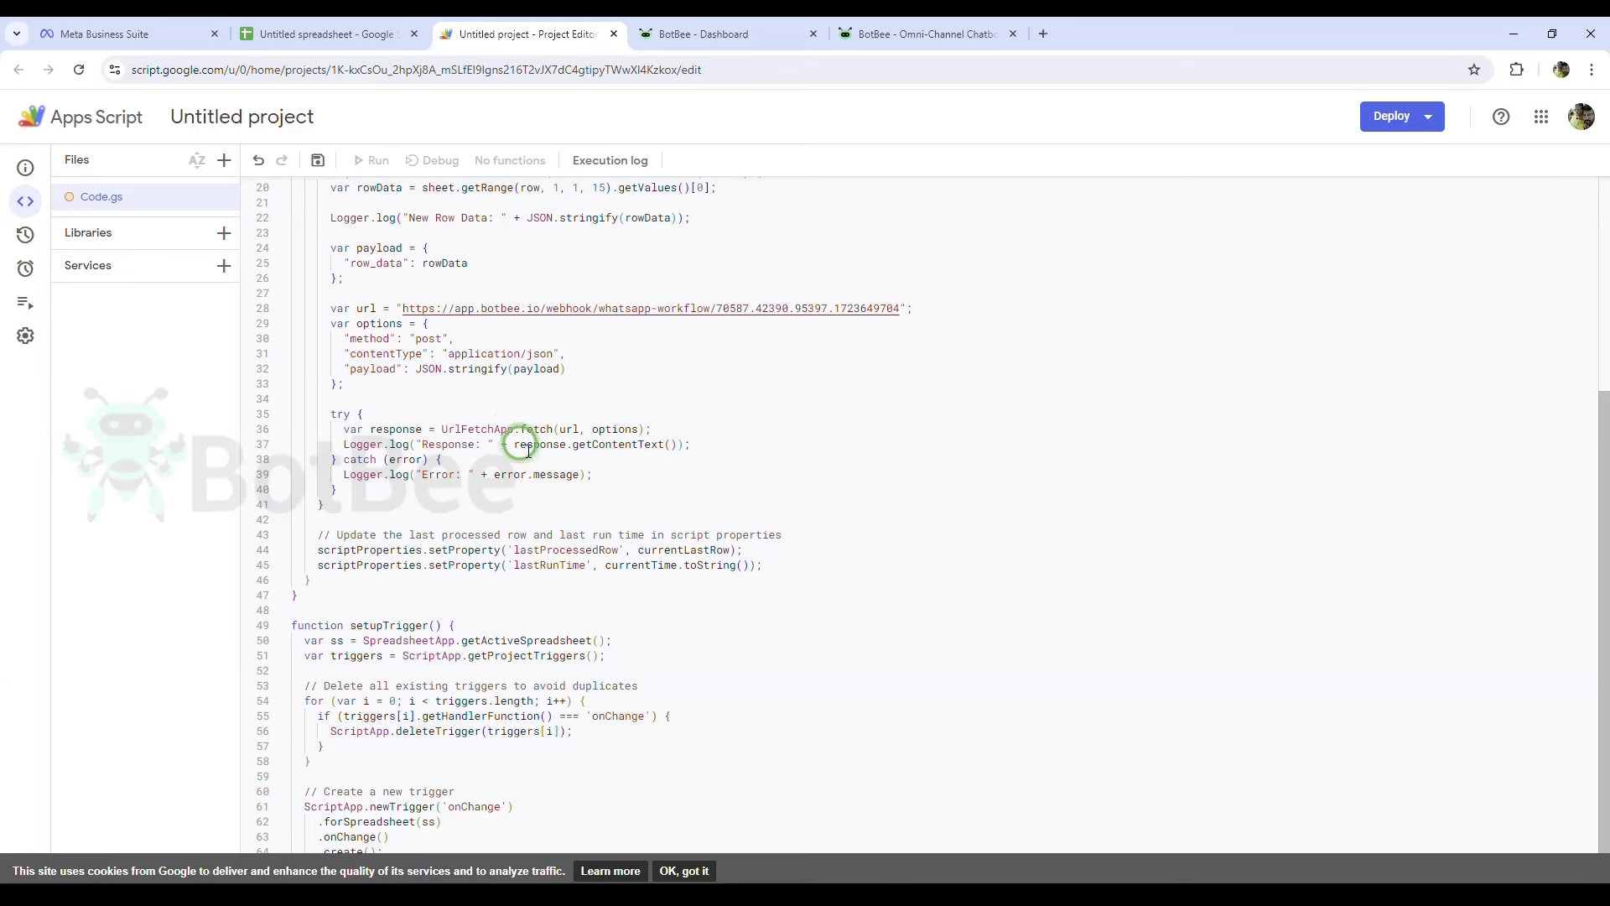
- Locate the webhook URL assigned to the url variable in the Apps Script code
{"action": "scroll", "coordinate": [529, 450], "scroll_direction": "up", "scroll_amount": 3}
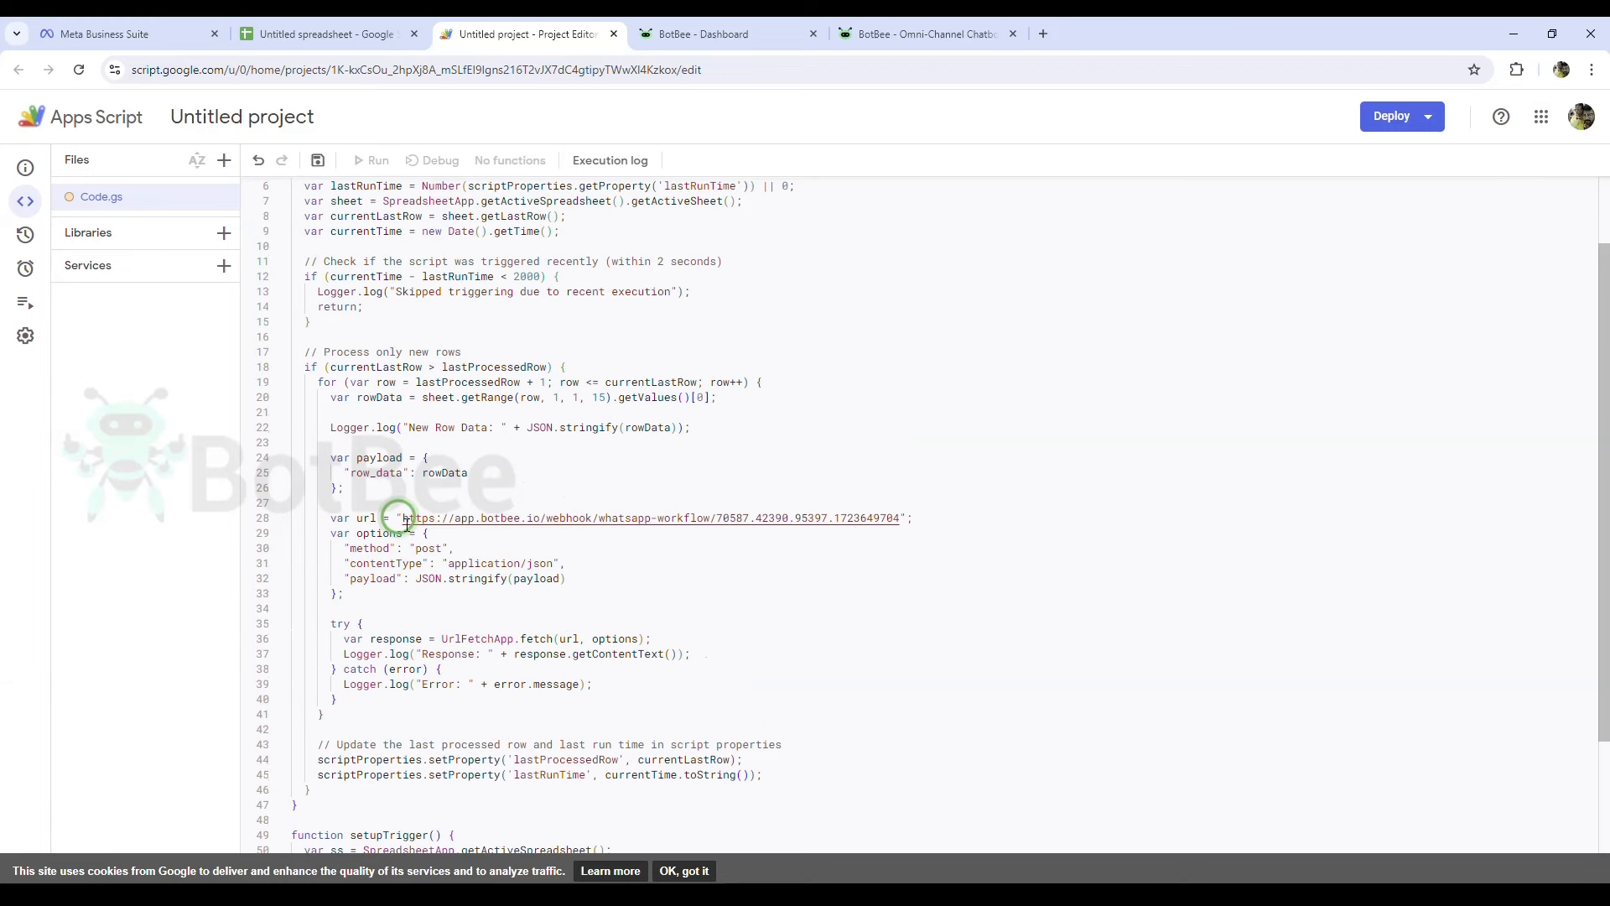
{"action": "left_click_drag", "start_coordinate": [402, 520], "coordinate": [897, 520]}
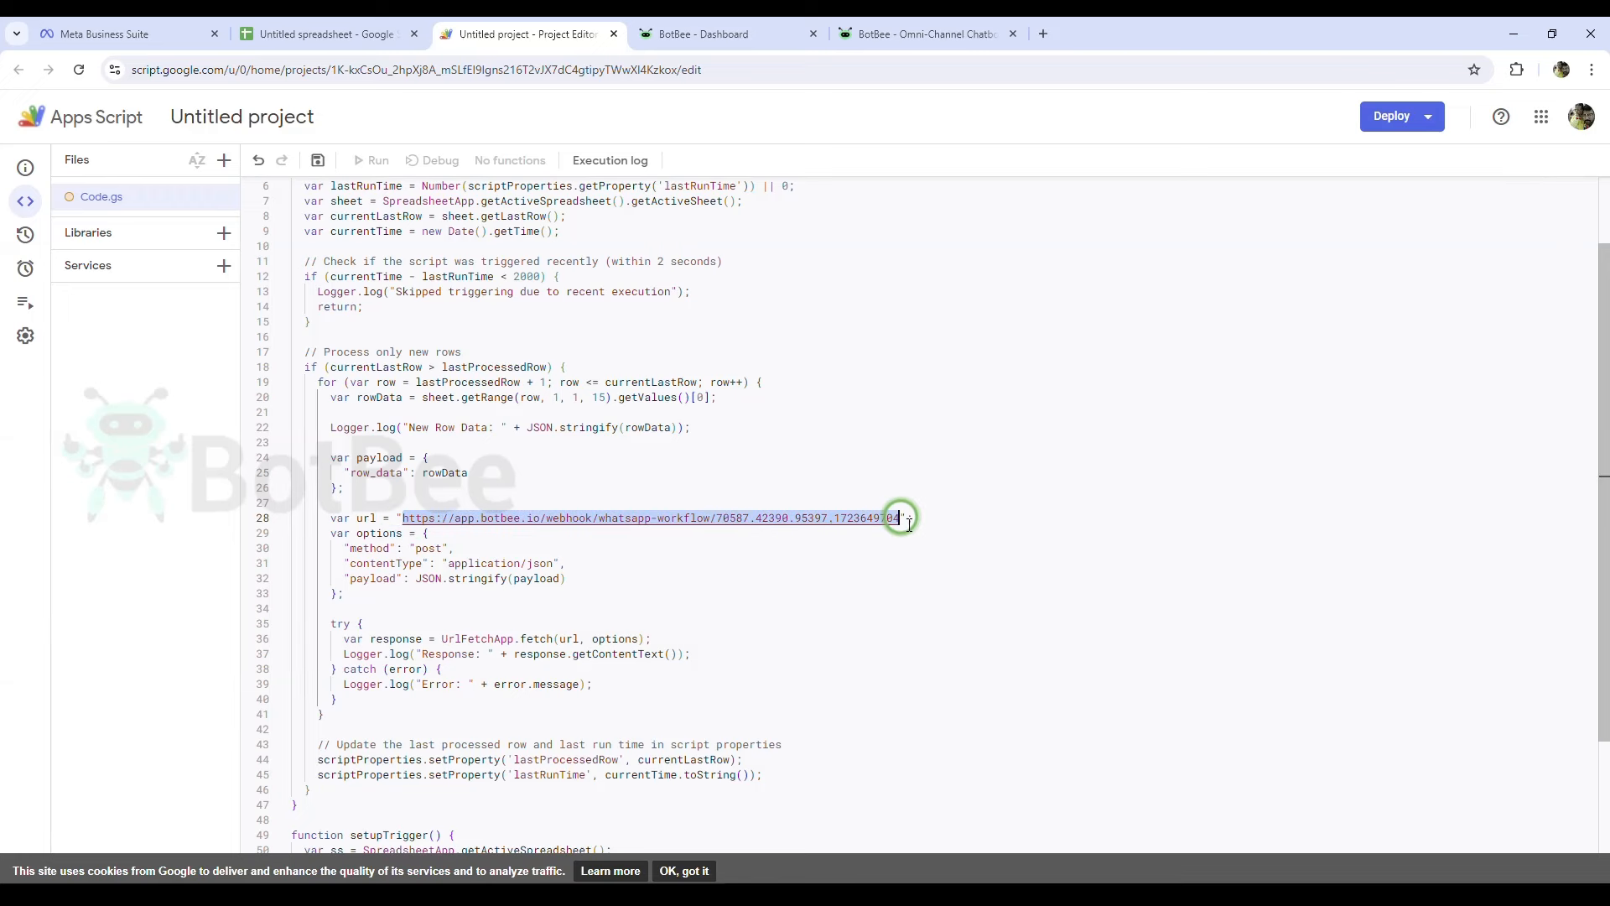
{"action": "left_click", "coordinate": [889, 475]}
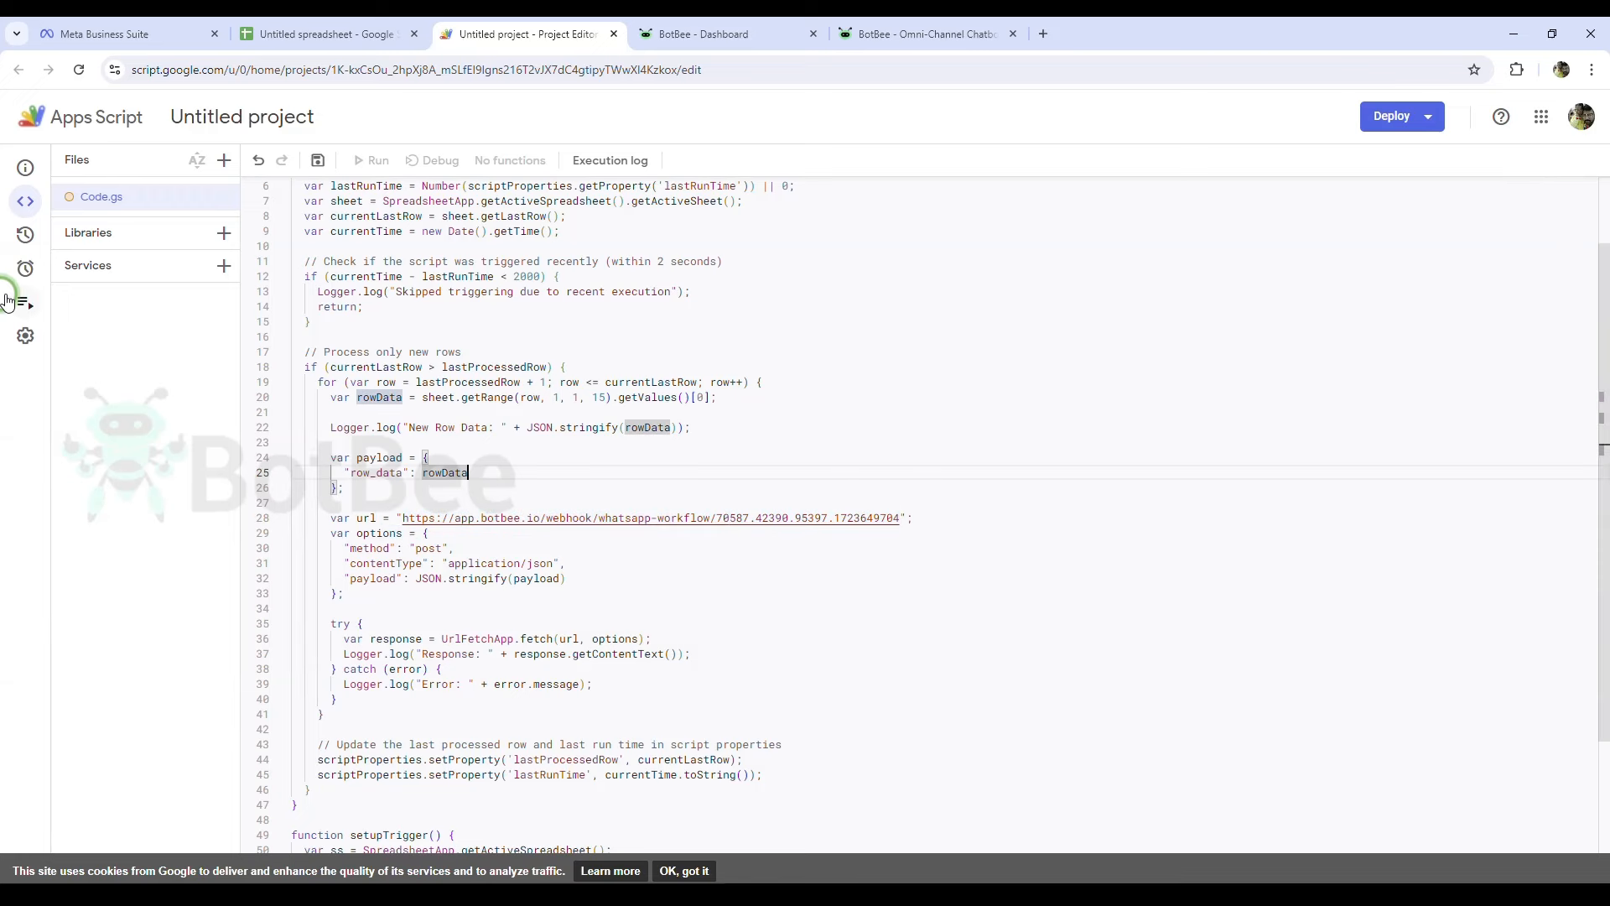
{"action": "mouse_move", "coordinate": [19, 279]}
- Switch to BotBee and start a new WhatsApp message template named facebooklead in the Marketing category
{"action": "left_click", "coordinate": [757, 25]}
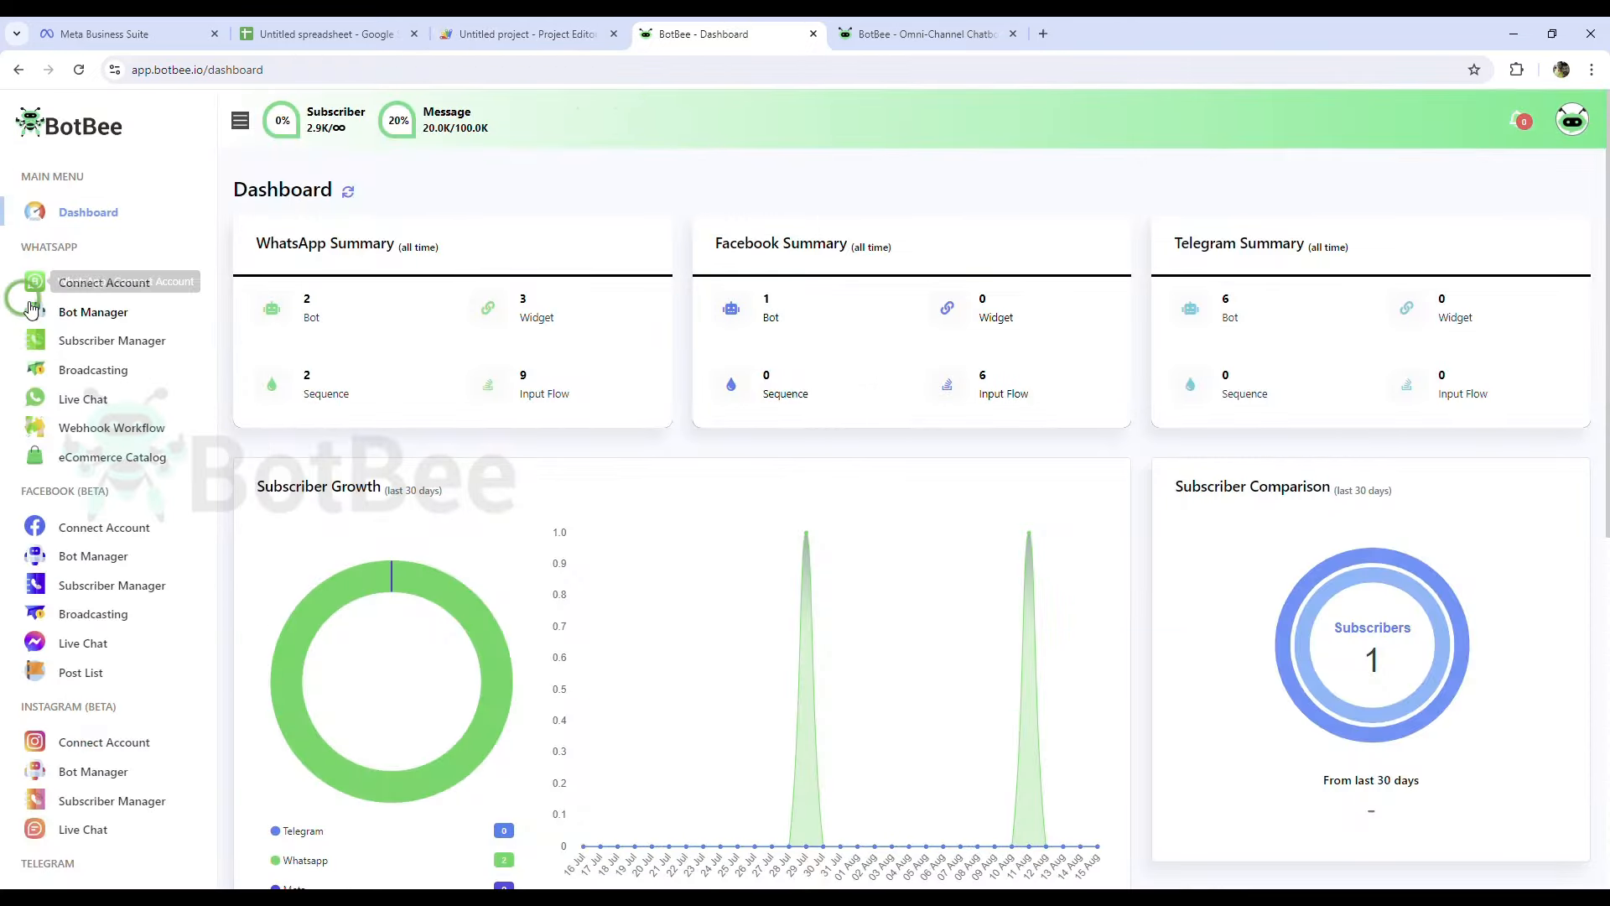
{"action": "left_click", "coordinate": [77, 313]}
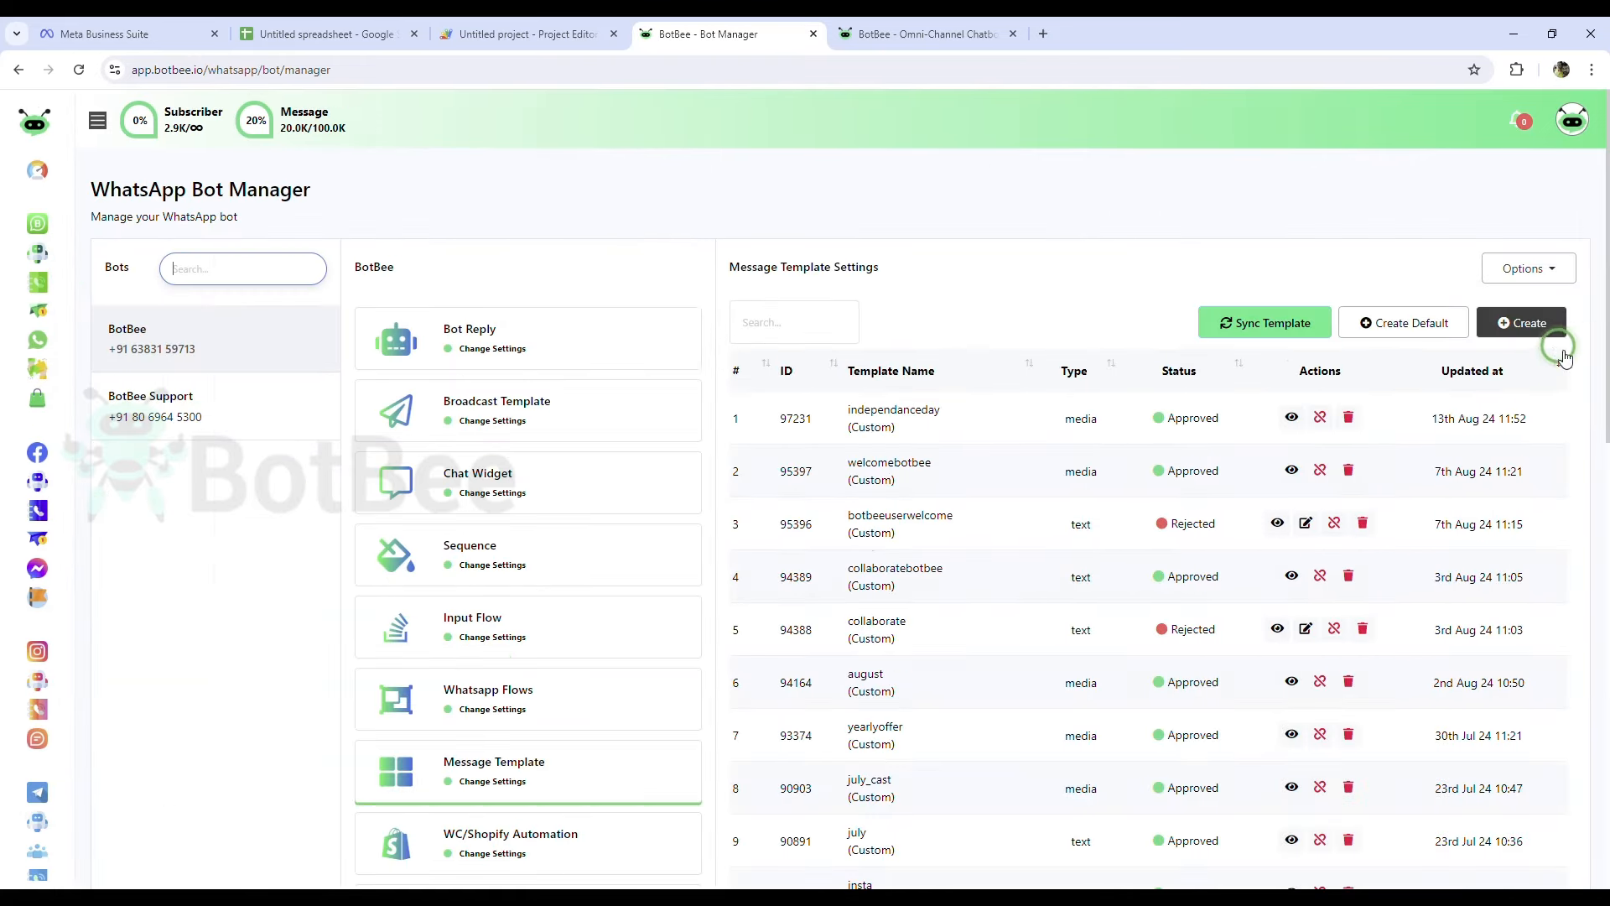
{"action": "left_click", "coordinate": [1542, 327]}
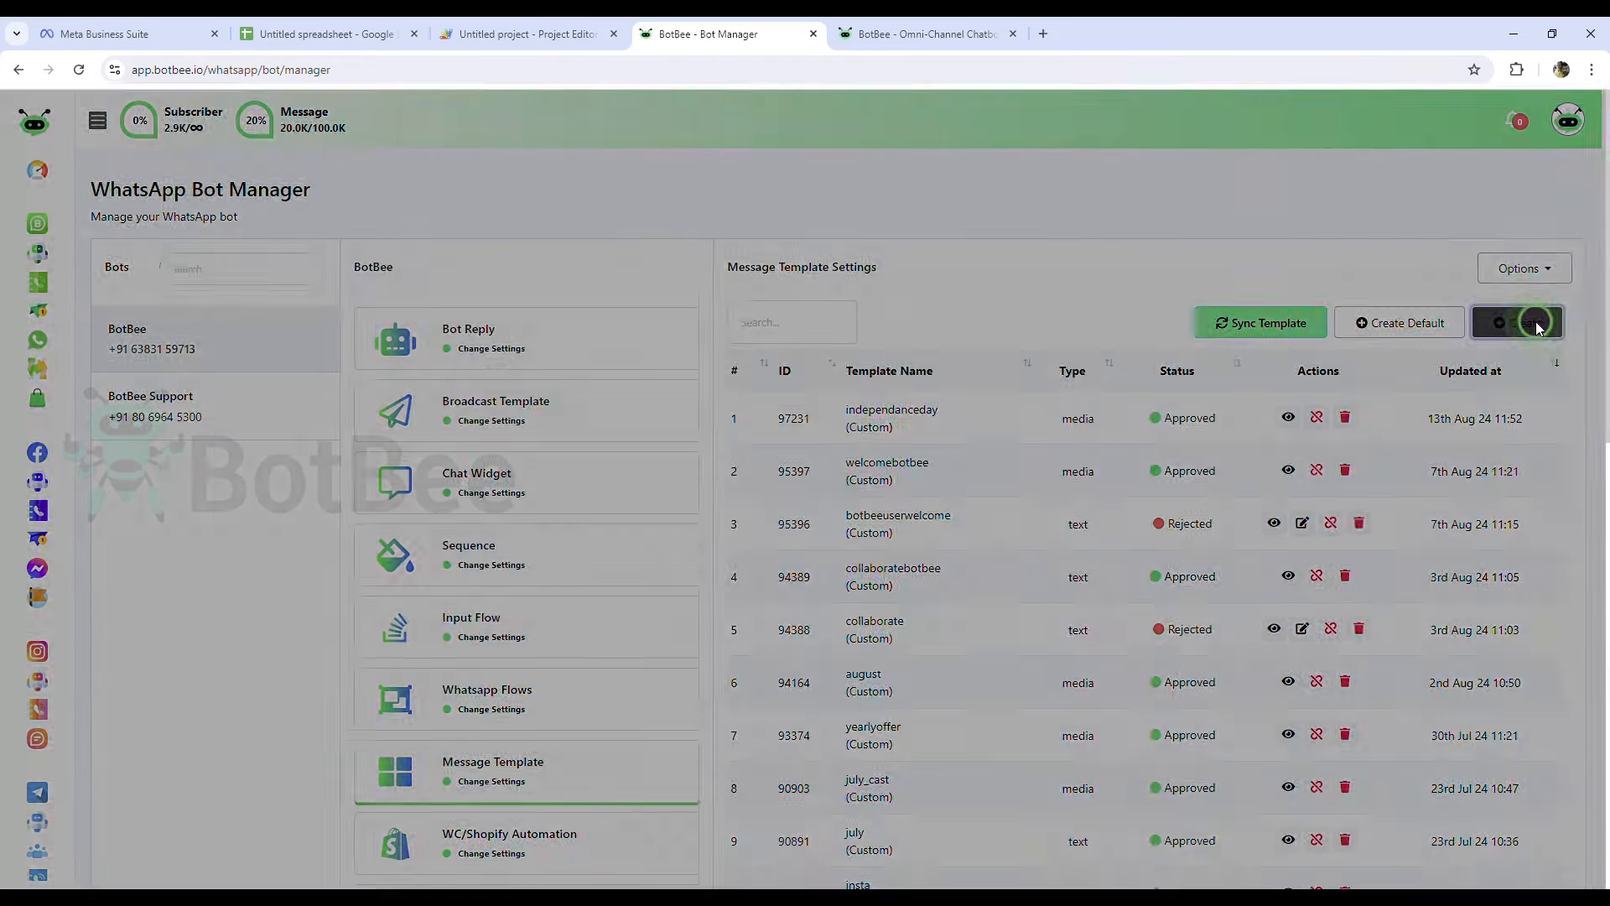
{"action": "left_click", "coordinate": [1058, 195]}
{"action": "type", "text": "Facebook leads"}
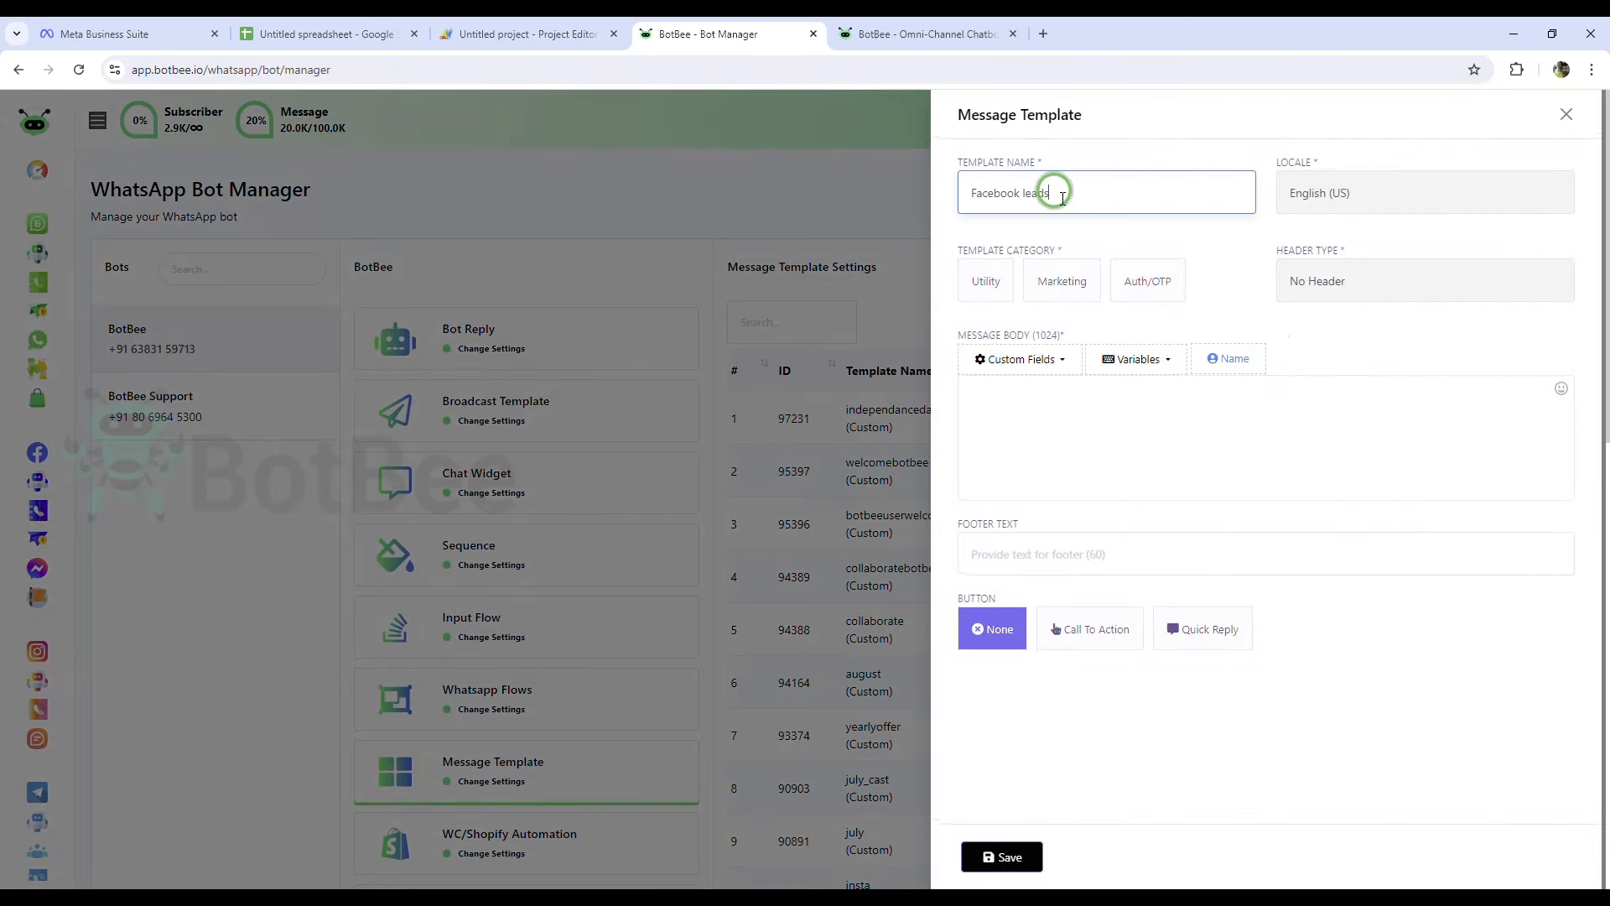
{"action": "key", "text": "ctrl+a"}
{"action": "key", "text": "BackSpace"}
{"action": "type", "text": "fac"}
{"action": "left_click", "coordinate": [1066, 276]}
- Set the template's header type to Text with the header "Welcome to BotBee"
{"action": "left_click", "coordinate": [1320, 291]}
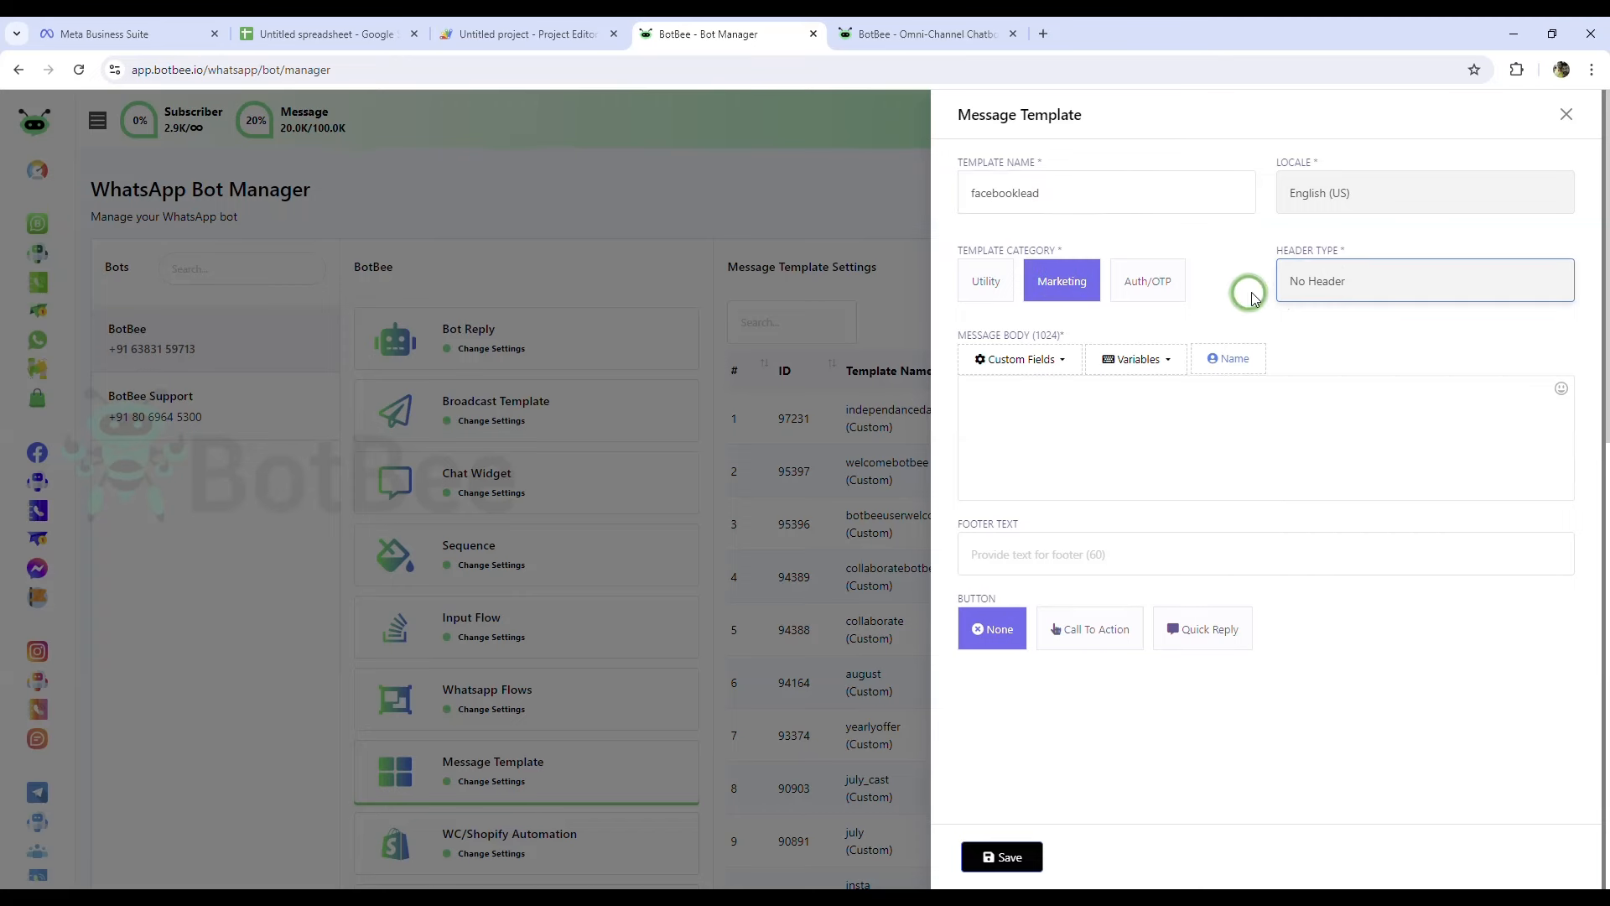
{"action": "left_click", "coordinate": [1318, 325]}
{"action": "left_click", "coordinate": [1093, 366]}
{"action": "type", "text": "Welcome to BotBee"}
- Write the message body as "Hi" with the name variable, followed by "We are delighted to have you on board. We are grateful for your interest."
{"action": "left_click", "coordinate": [1070, 506]}
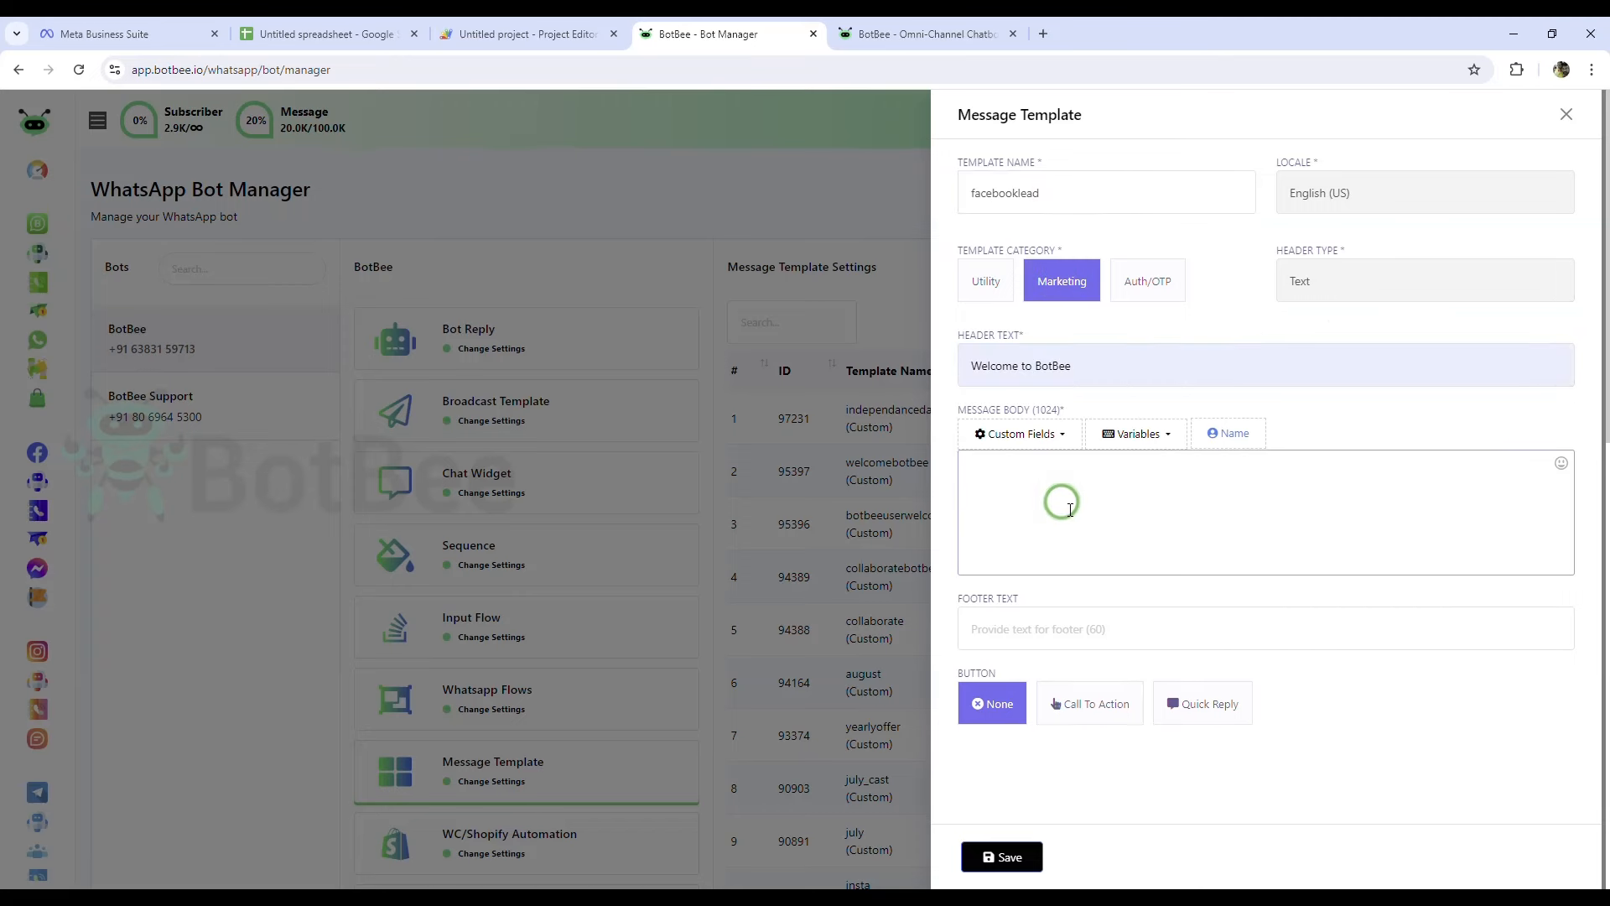
{"action": "left_click", "coordinate": [1141, 434]}
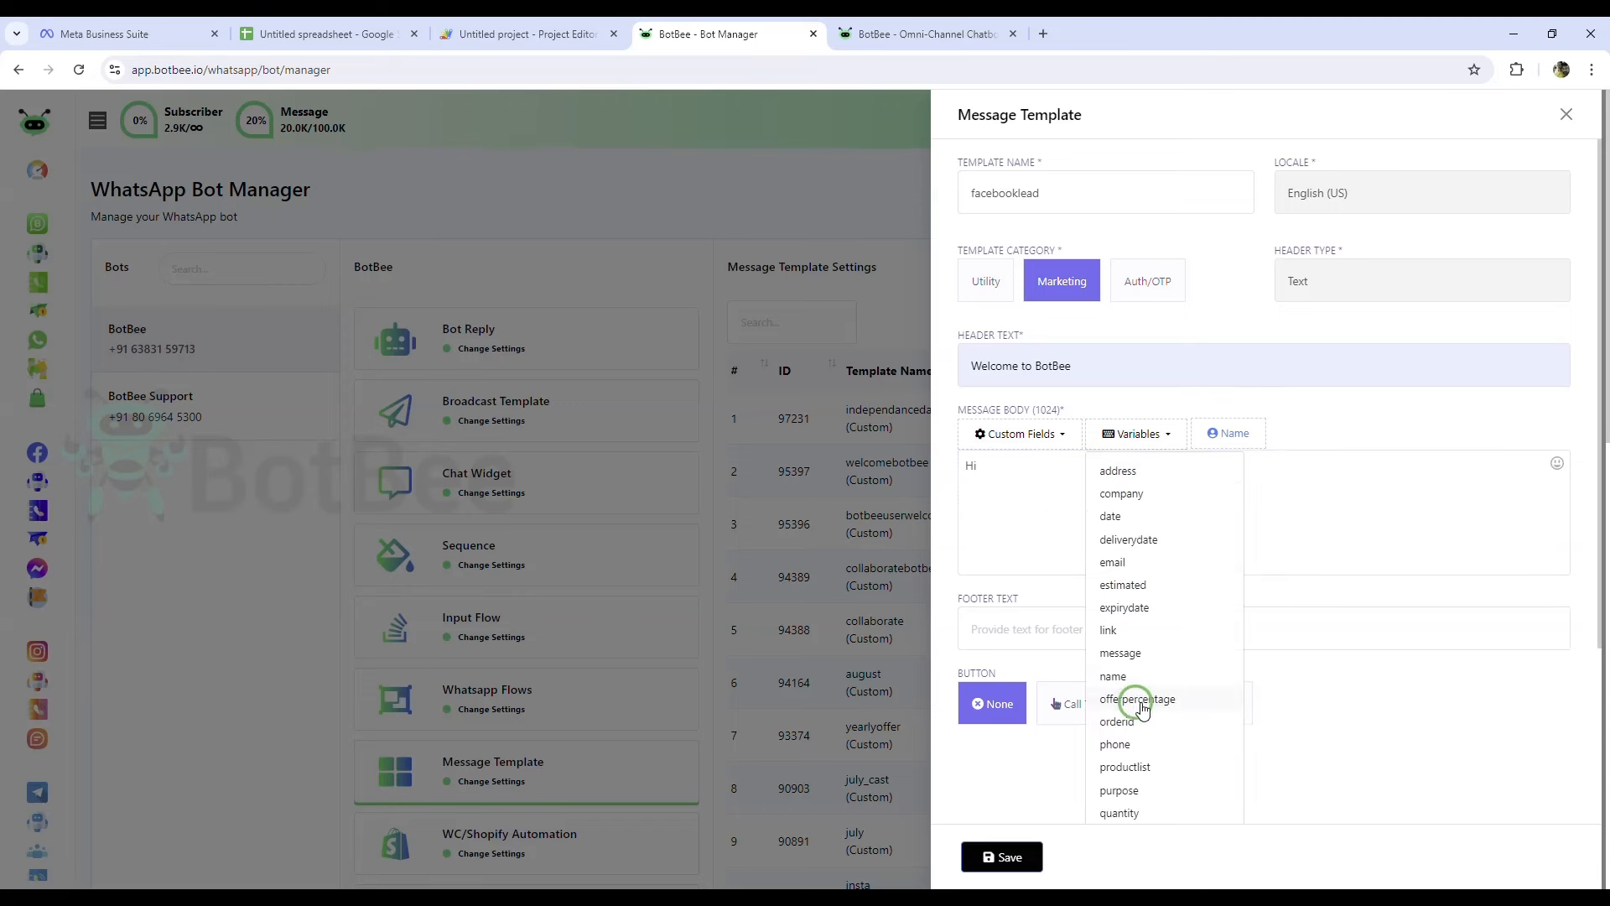
{"action": "left_click", "coordinate": [1124, 676]}
{"action": "left_click", "coordinate": [1097, 487]}
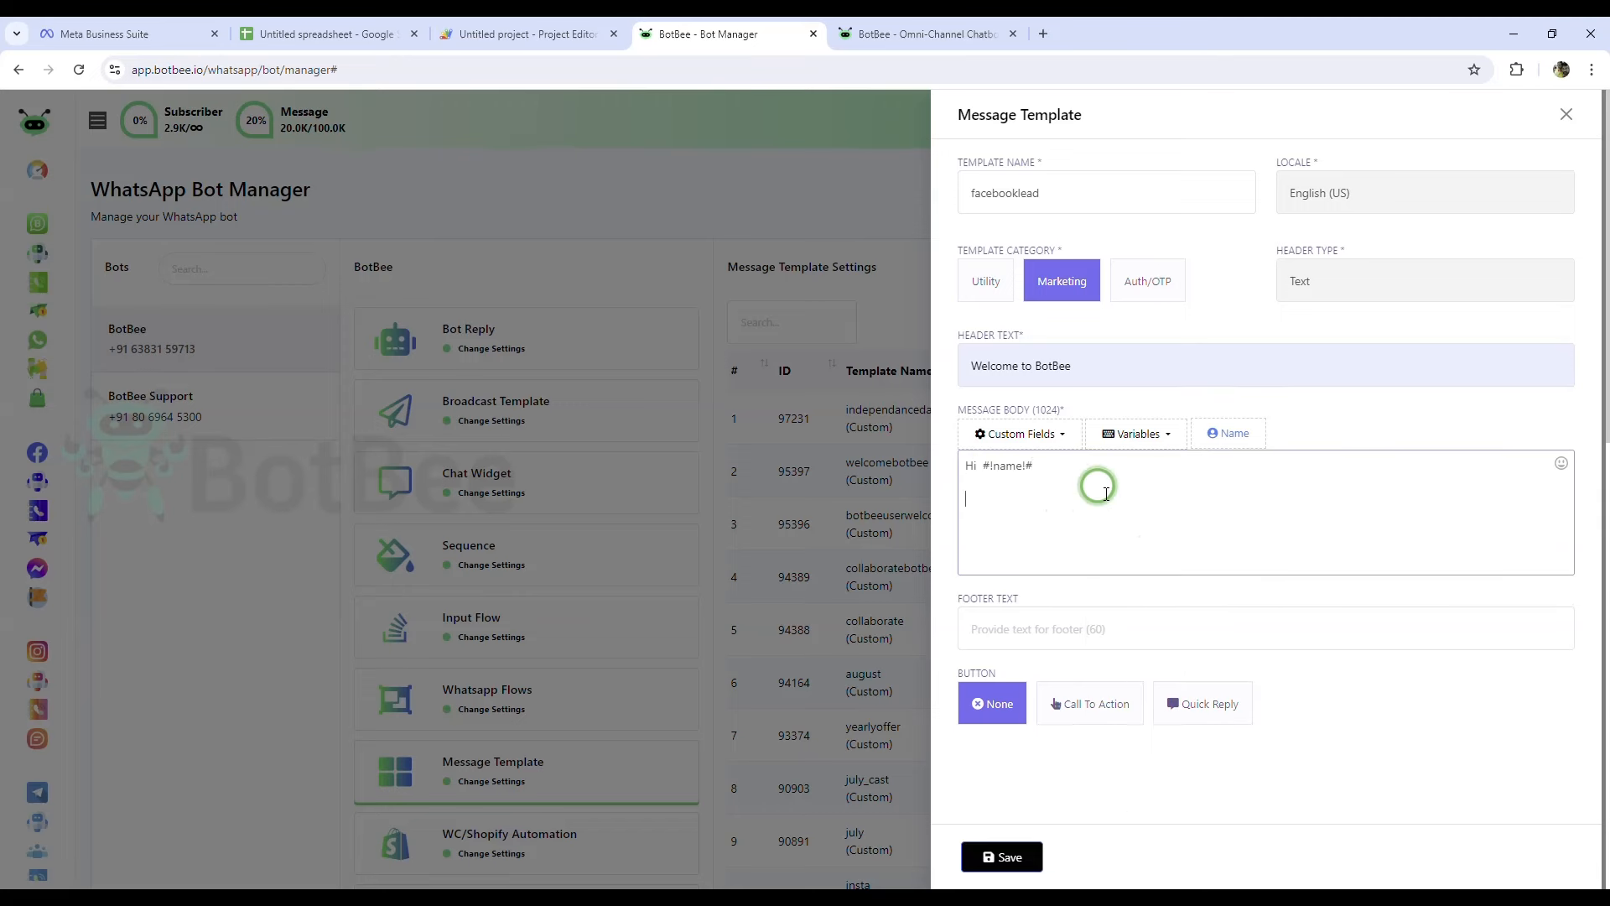
{"action": "type", "text": "We are delighted to have you on board. We are grateful for your interest."}
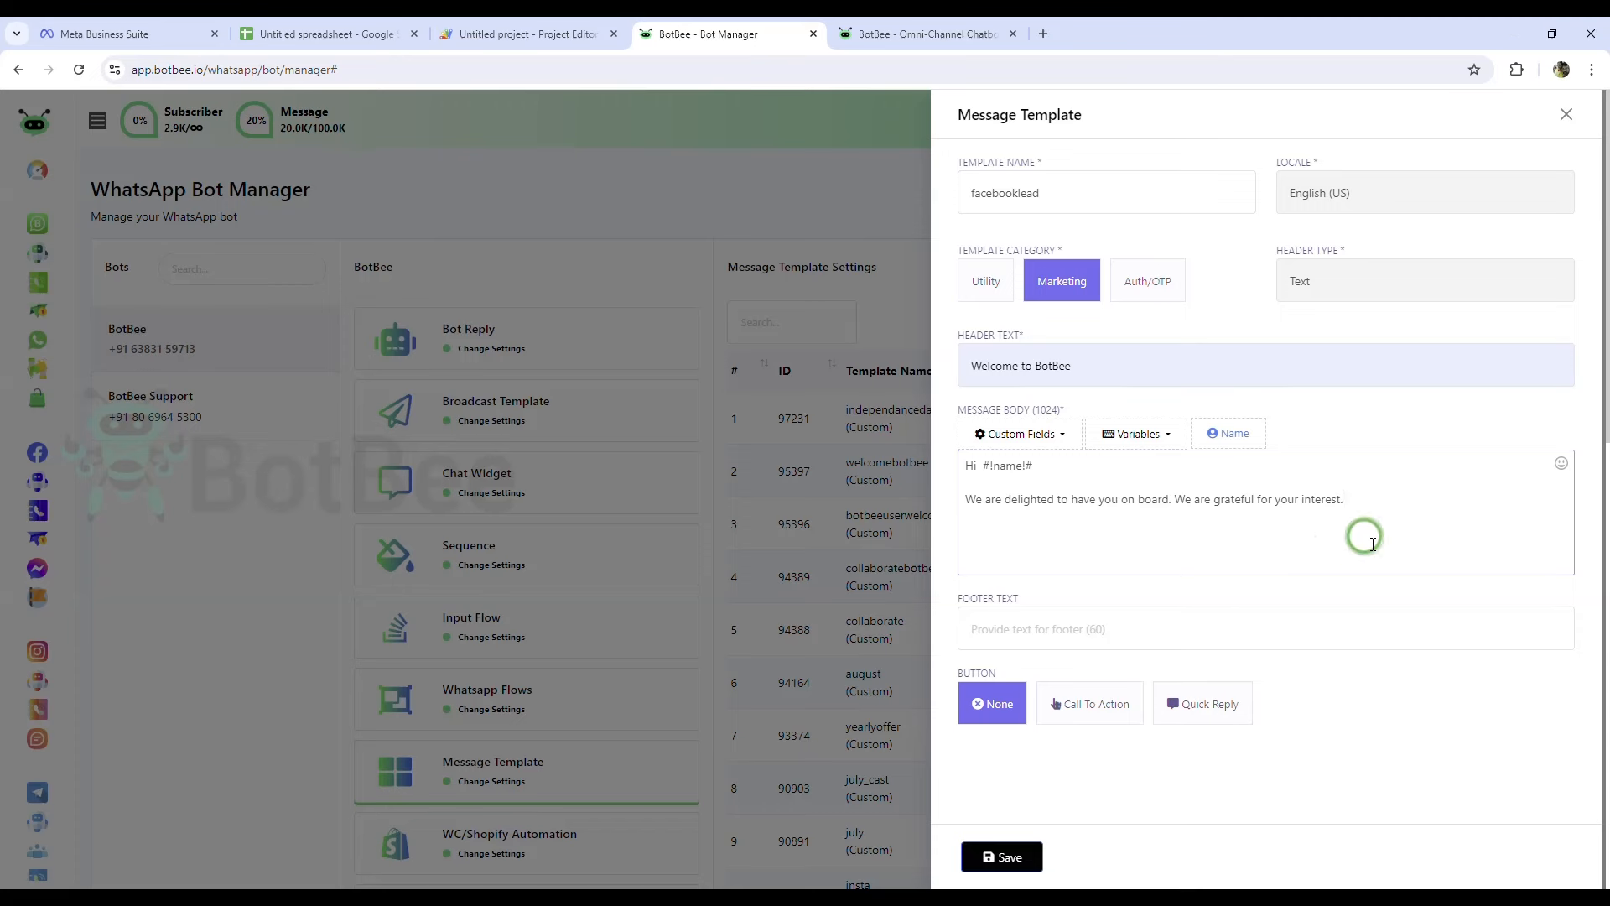
- Add the footer "BotBee Multichannel ChatBot Builder" to the template, then save and close it
{"action": "left_click", "coordinate": [1022, 644]}
{"action": "type", "text": "BotBee Multichannel ChatBot Builder"}
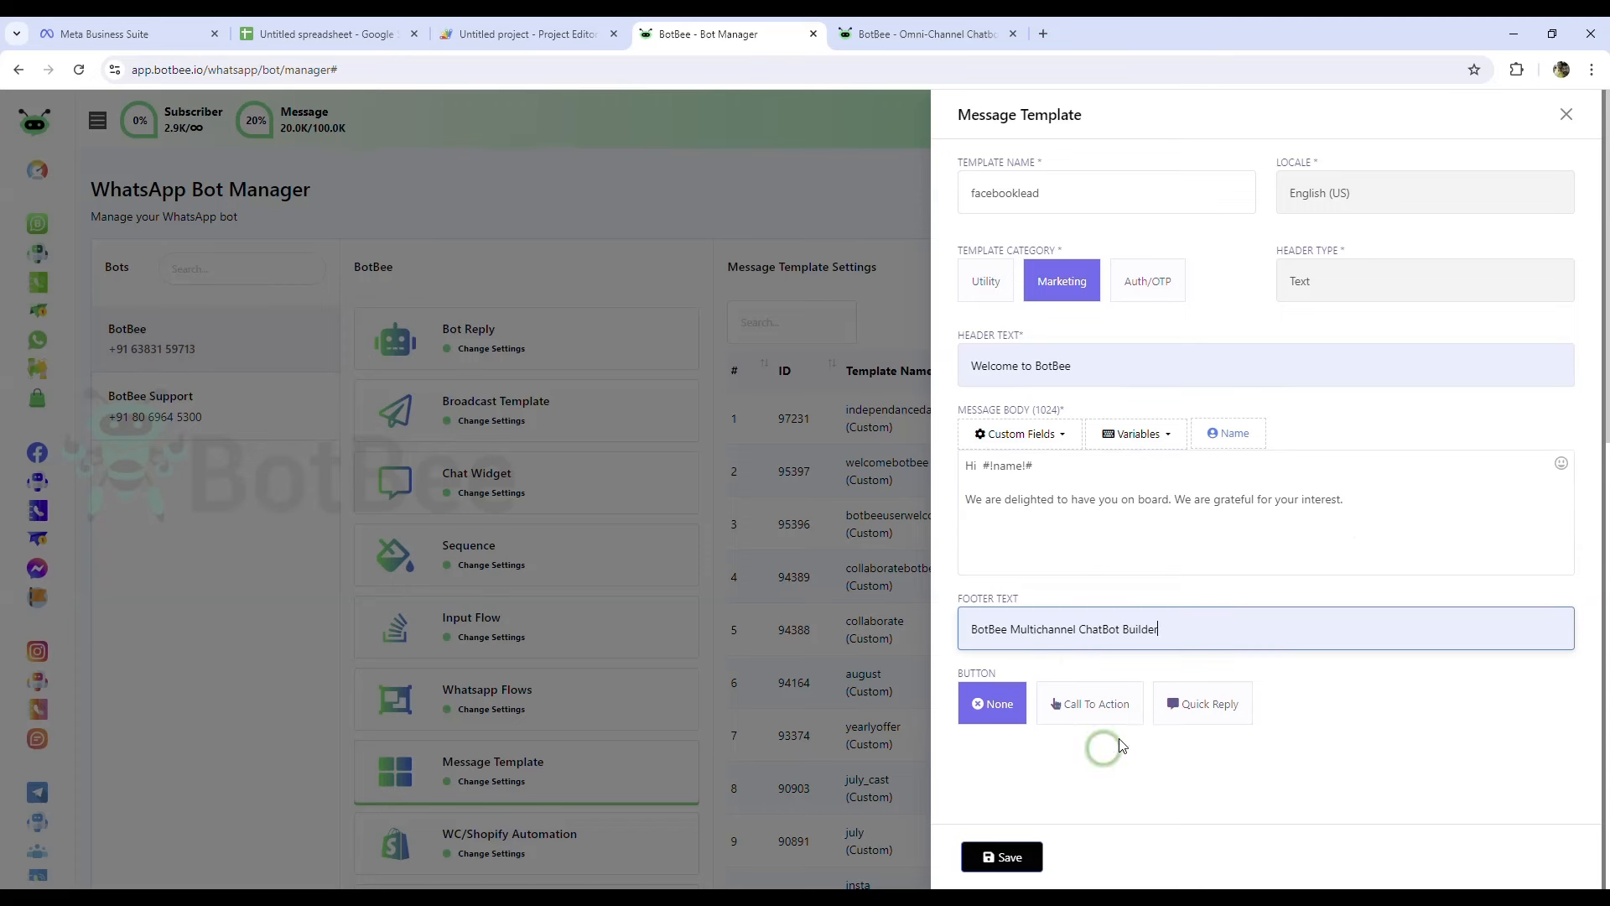
{"action": "left_click", "coordinate": [1112, 550]}
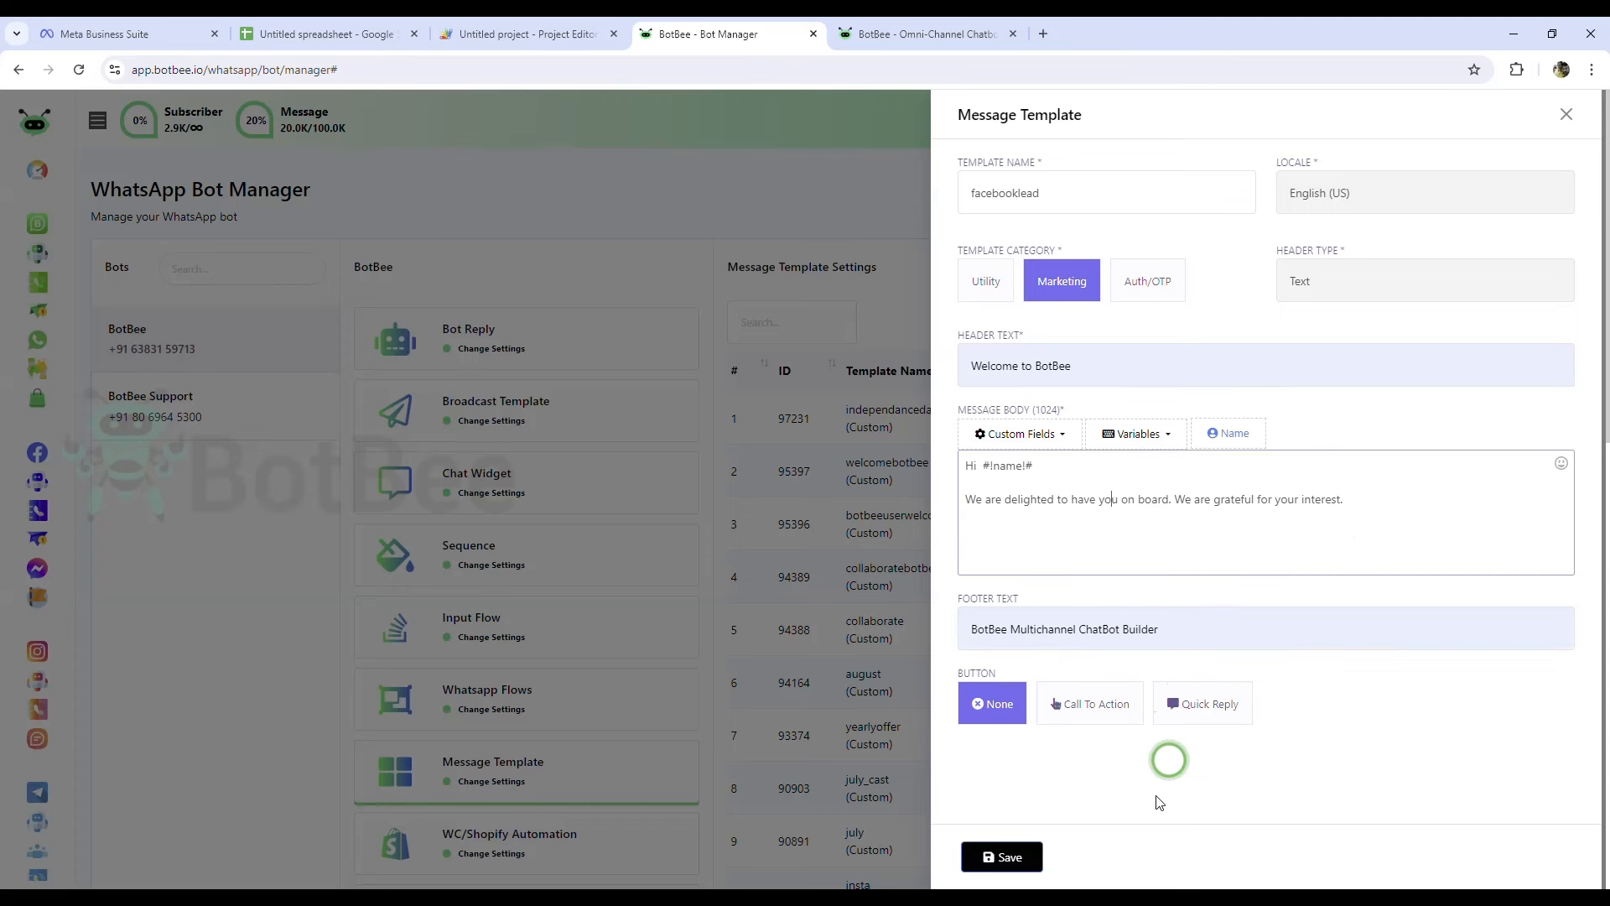
{"action": "left_click", "coordinate": [1000, 859]}
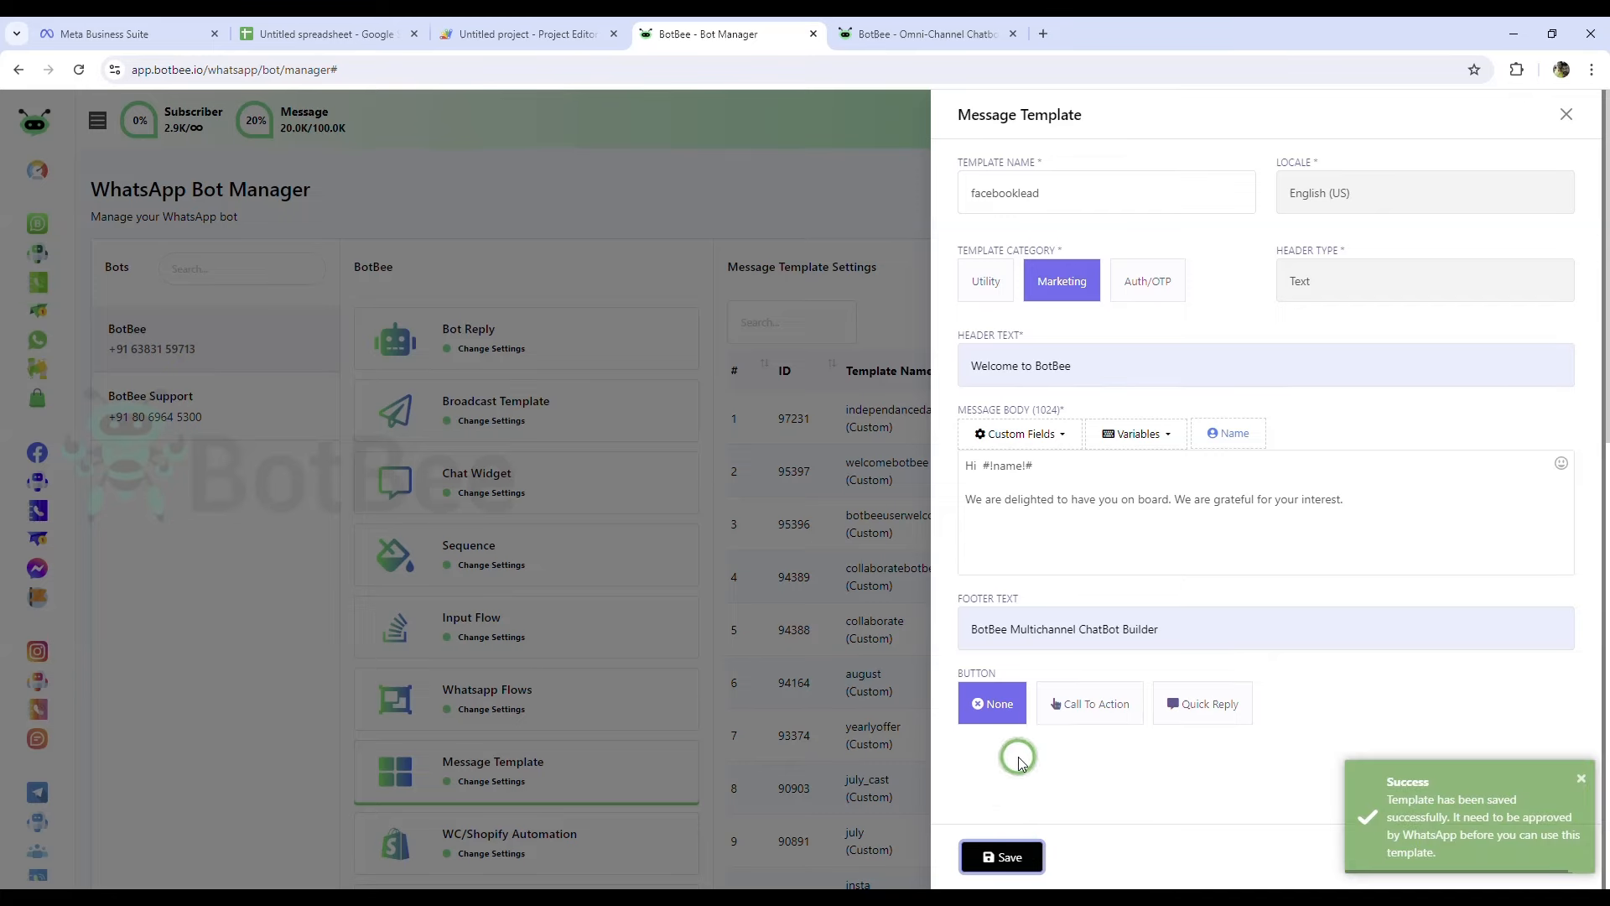
{"action": "left_click", "coordinate": [1567, 114]}
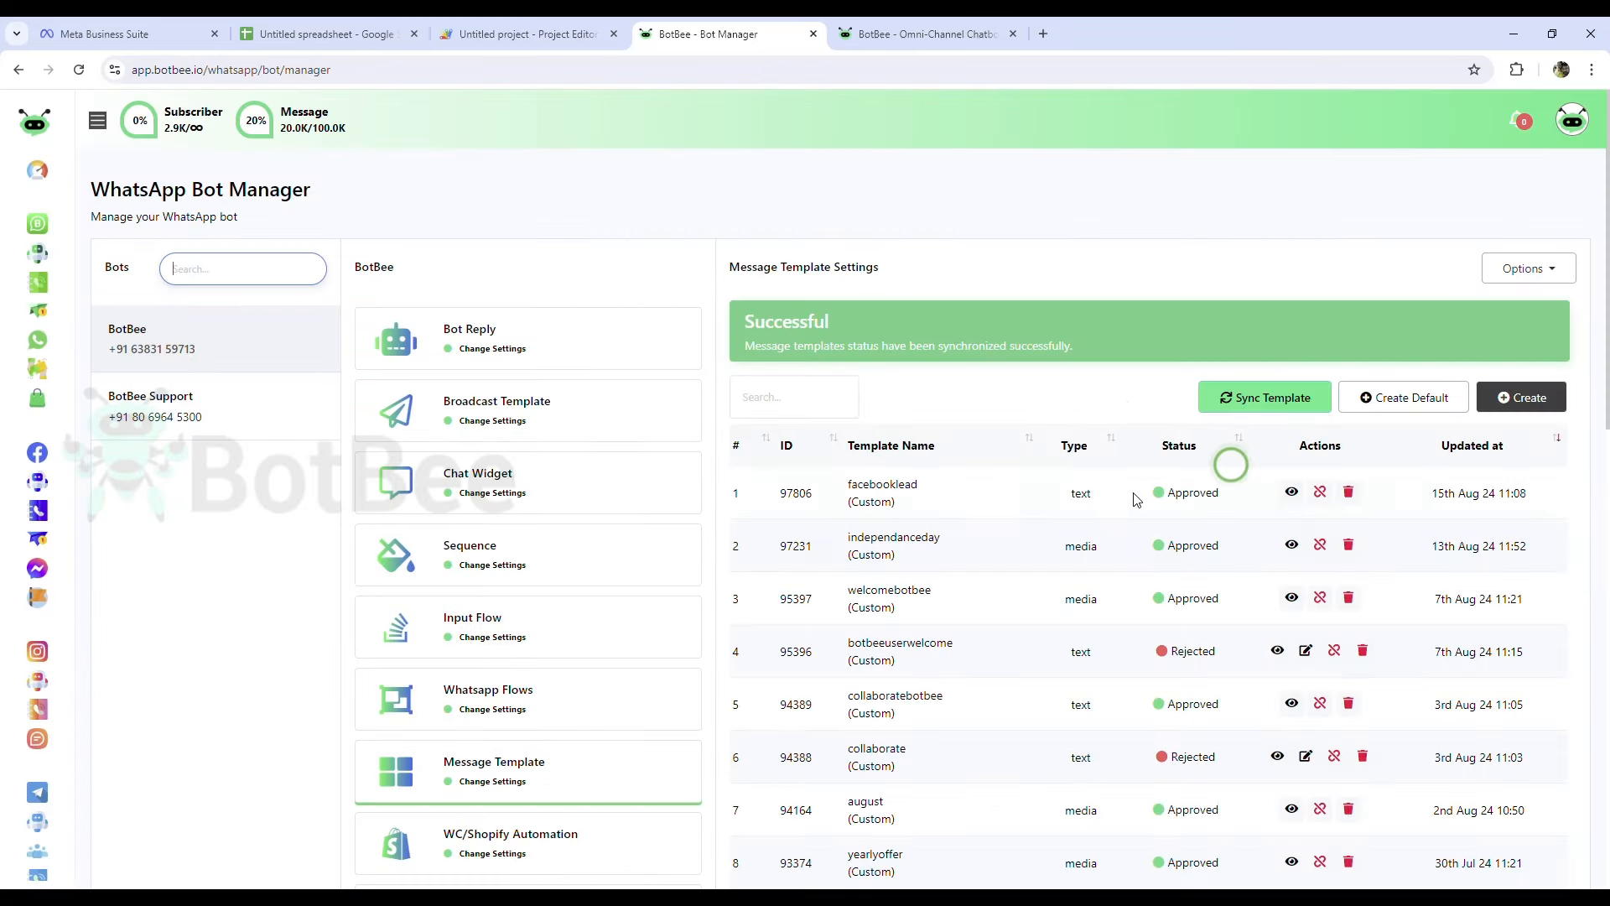
- Create a WhatsApp webhook workflow named facebooklead with the BotBee account and the facebooklead message template
{"action": "left_click", "coordinate": [37, 369]}
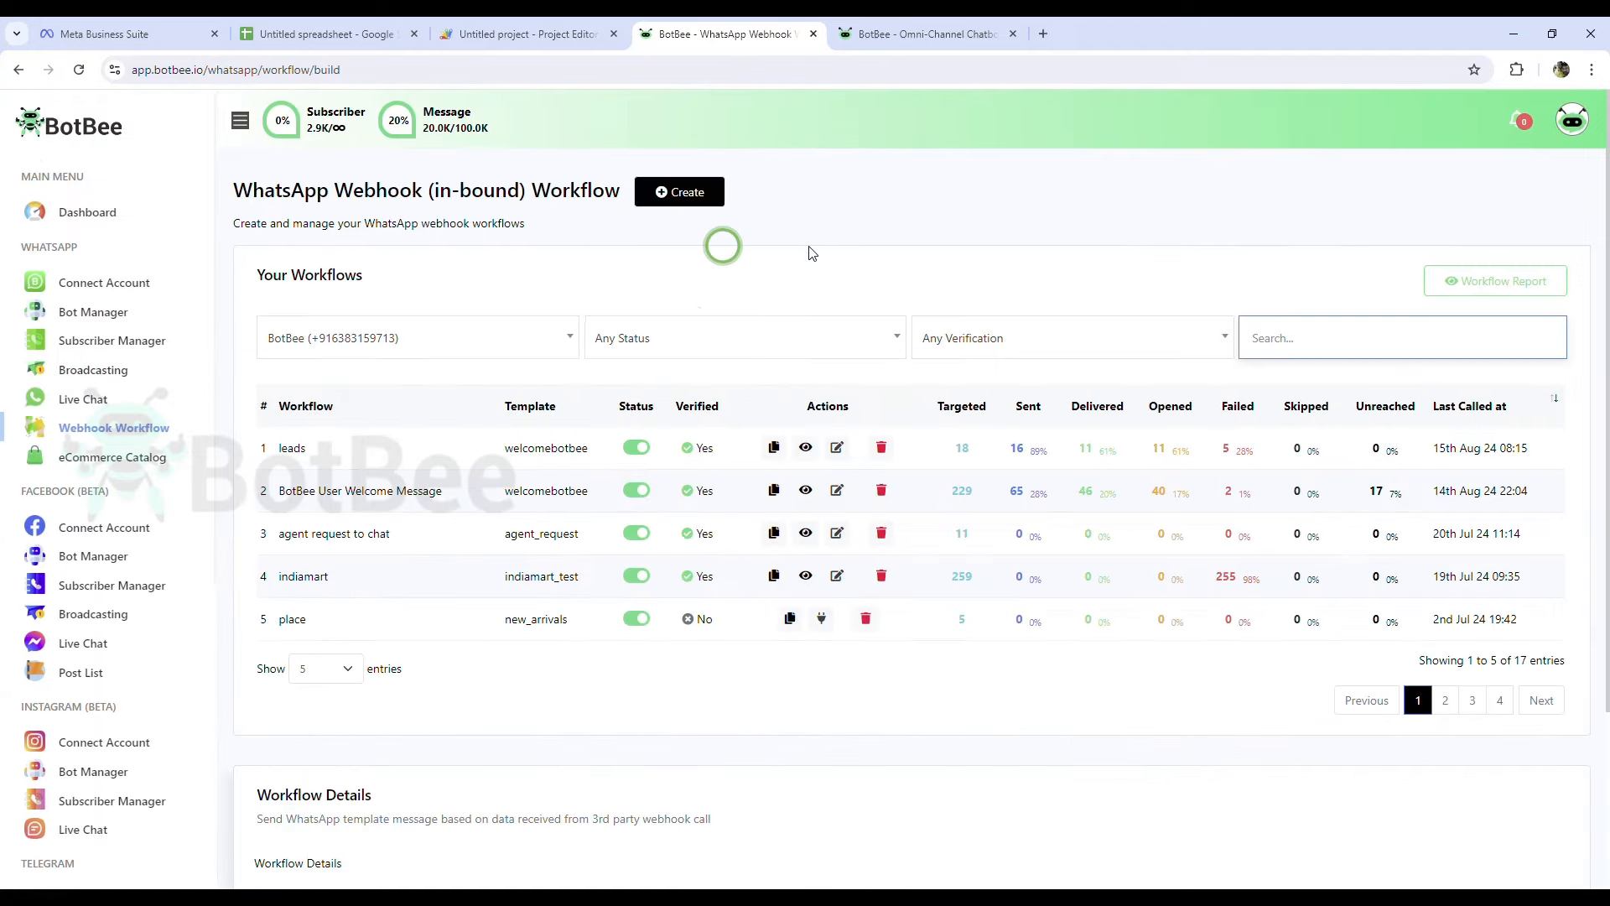
{"action": "left_click", "coordinate": [677, 195]}
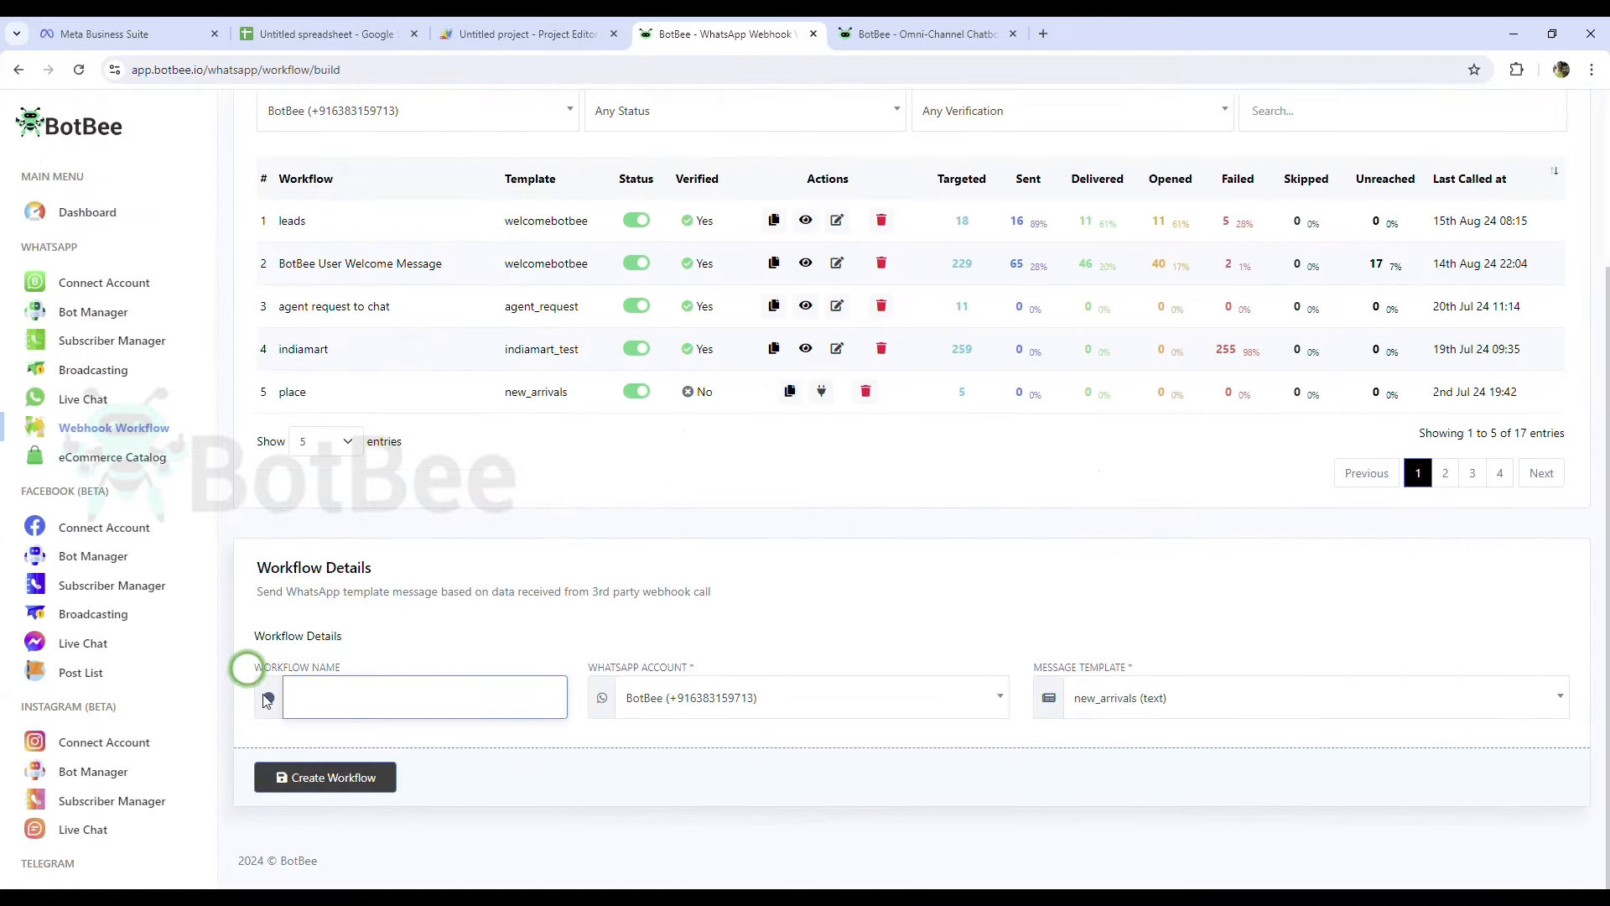
{"action": "left_click", "coordinate": [382, 709]}
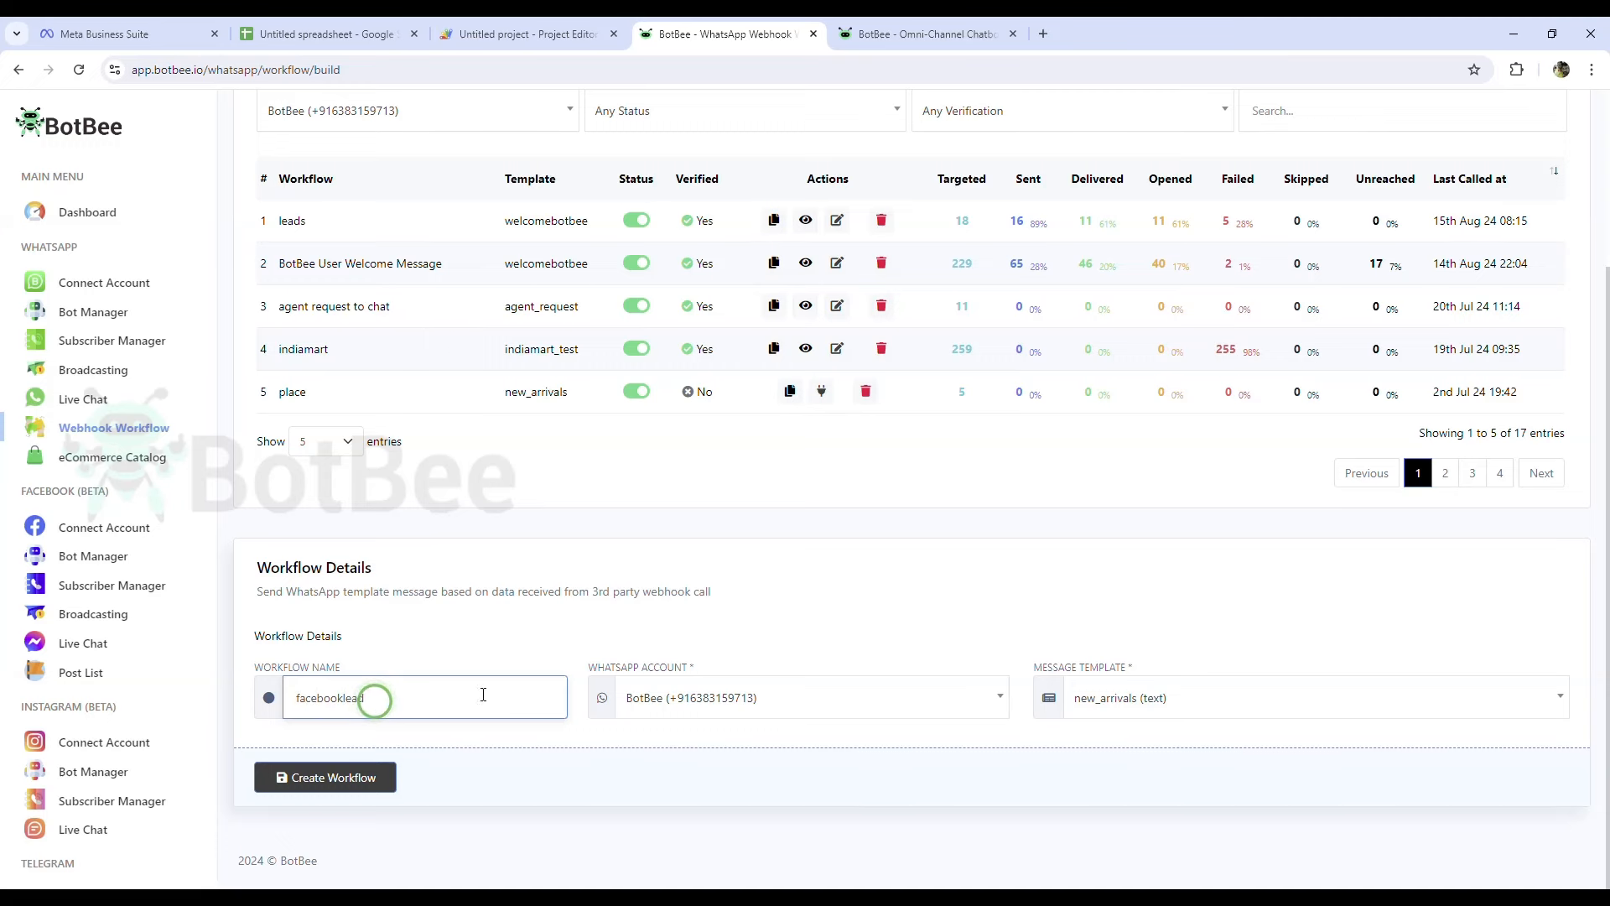
{"action": "left_click", "coordinate": [688, 711]}
{"action": "left_click", "coordinate": [688, 791]}
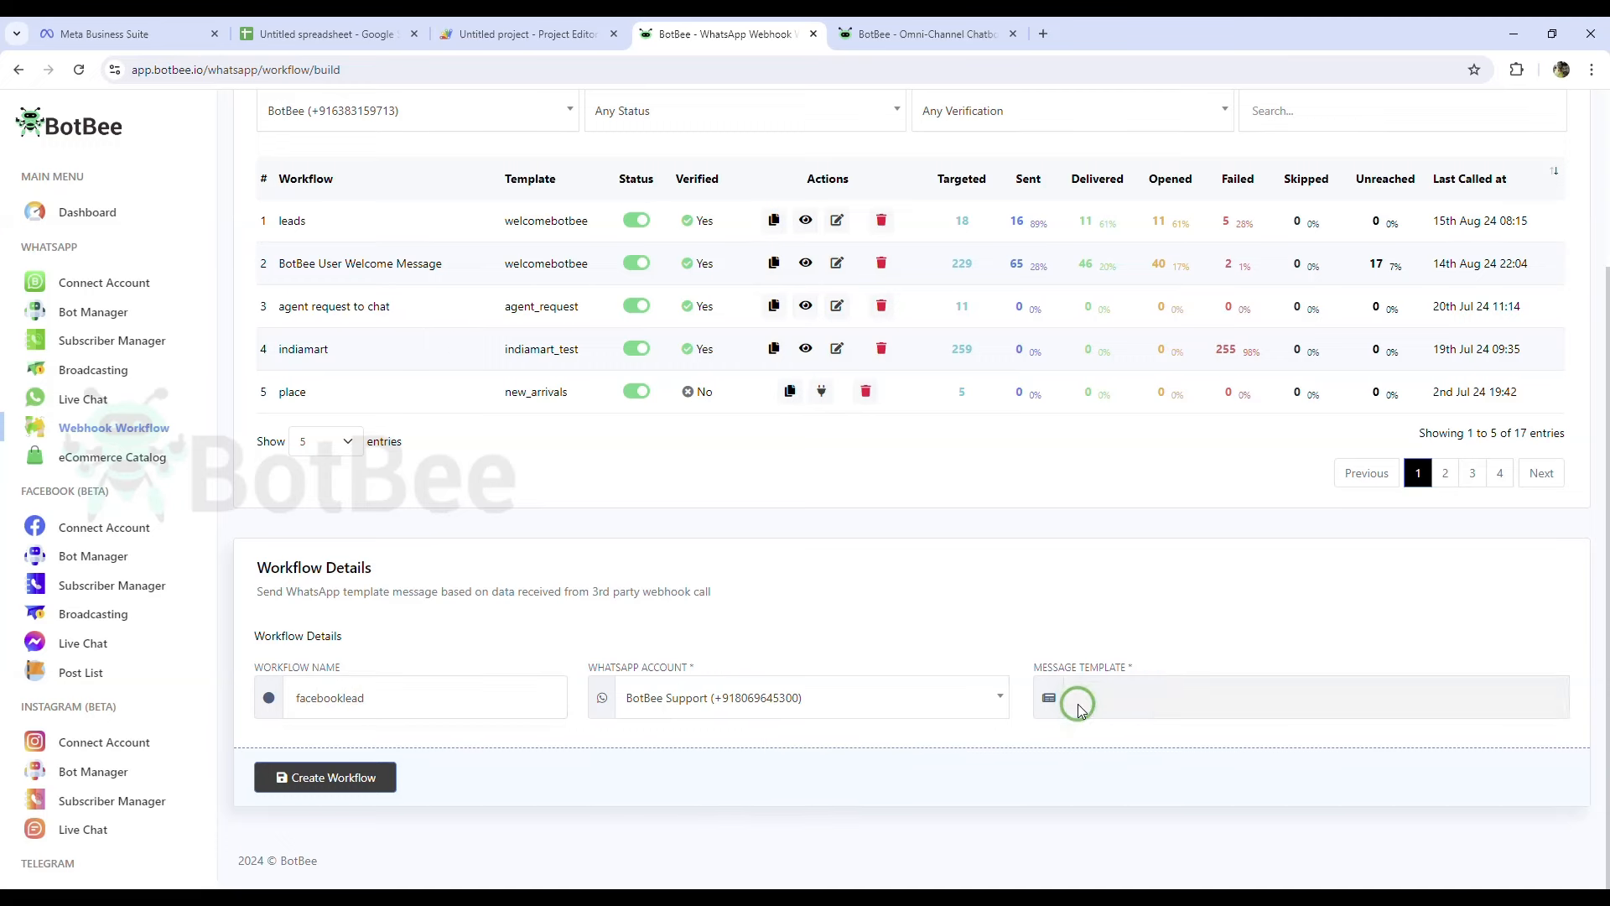
{"action": "left_click", "coordinate": [1120, 708]}
{"action": "left_click", "coordinate": [943, 703]}
{"action": "left_click", "coordinate": [739, 765]}
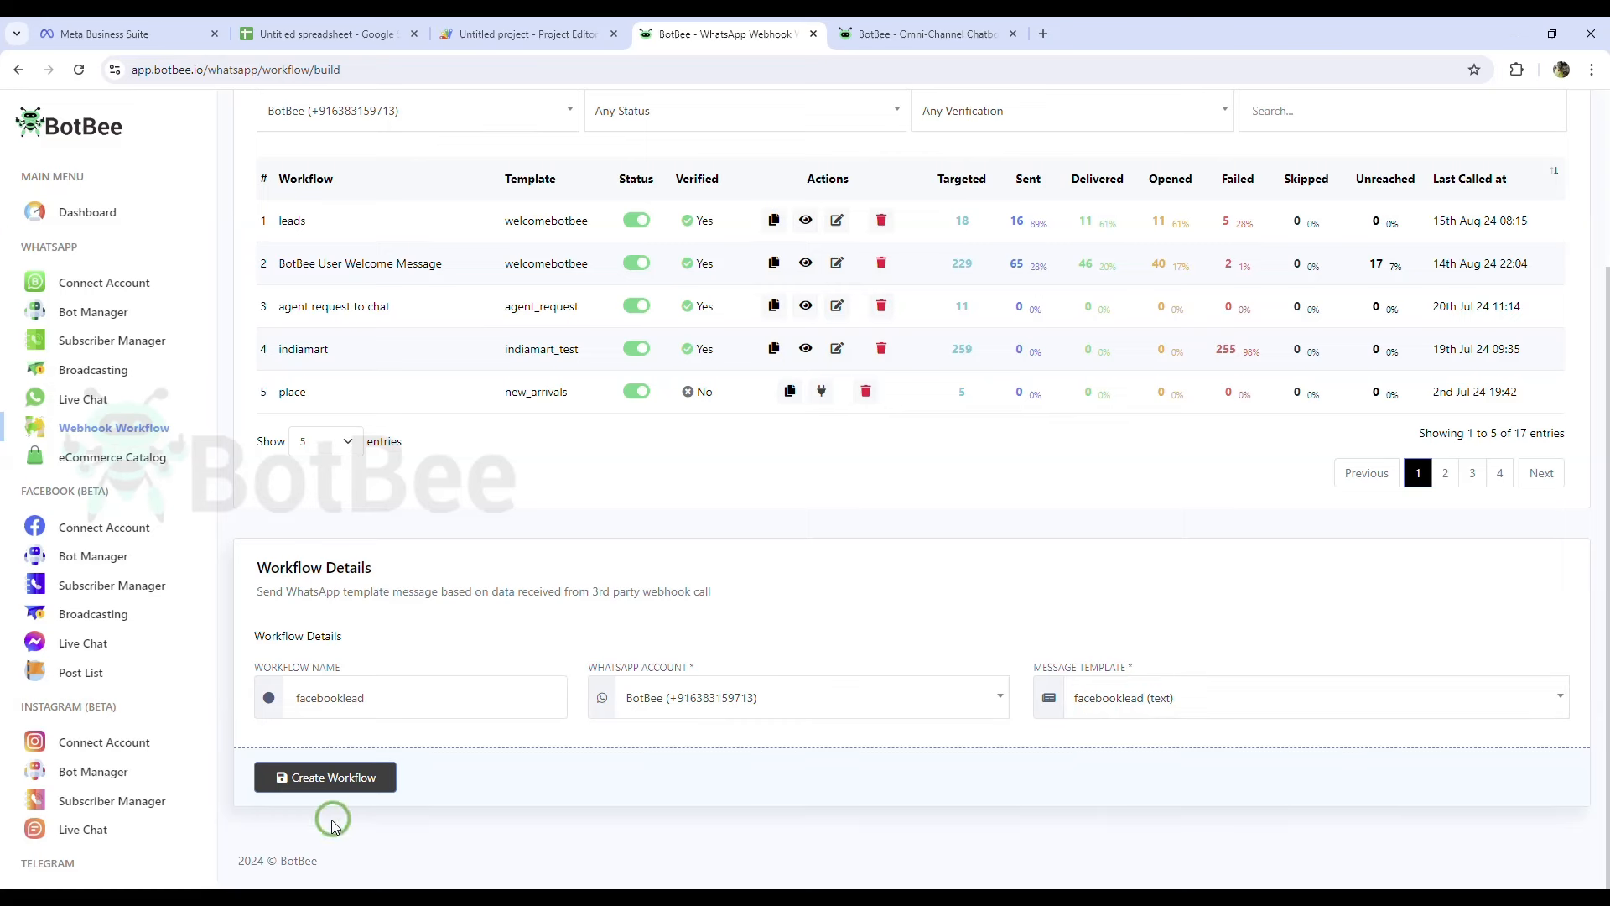
{"action": "left_click", "coordinate": [298, 773]}
- Replace the url value in the Apps Script code with the new workflow's webhook callback URL and save the project
{"action": "scroll", "coordinate": [738, 730], "scroll_direction": "down", "scroll_amount": 3}
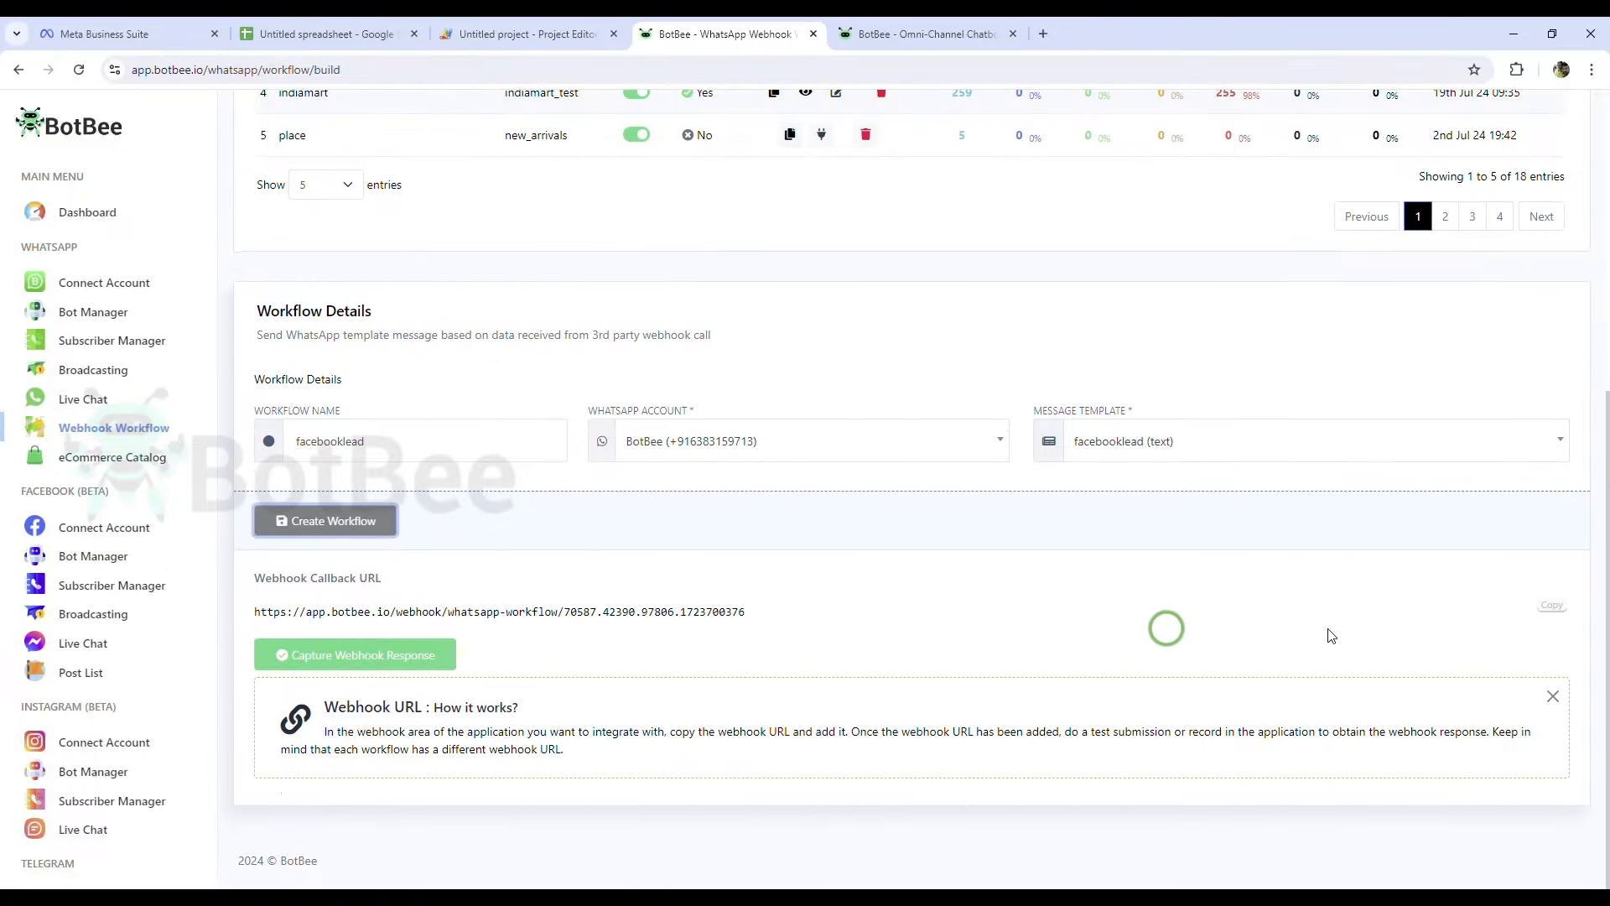
{"action": "left_click", "coordinate": [1551, 605]}
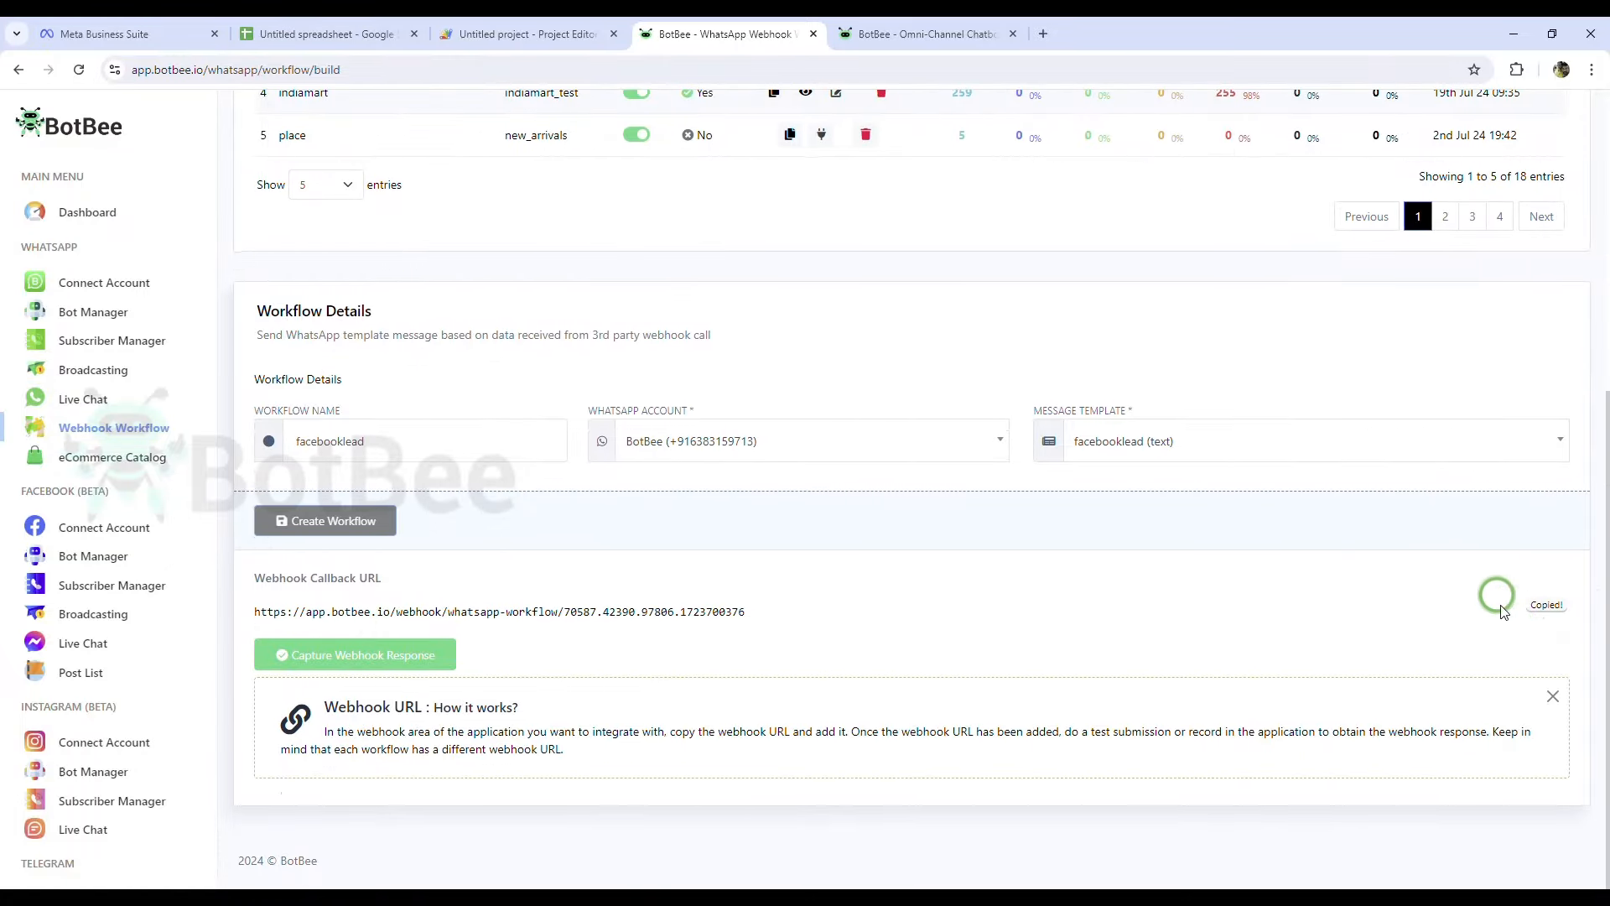
{"action": "left_click", "coordinate": [536, 34]}
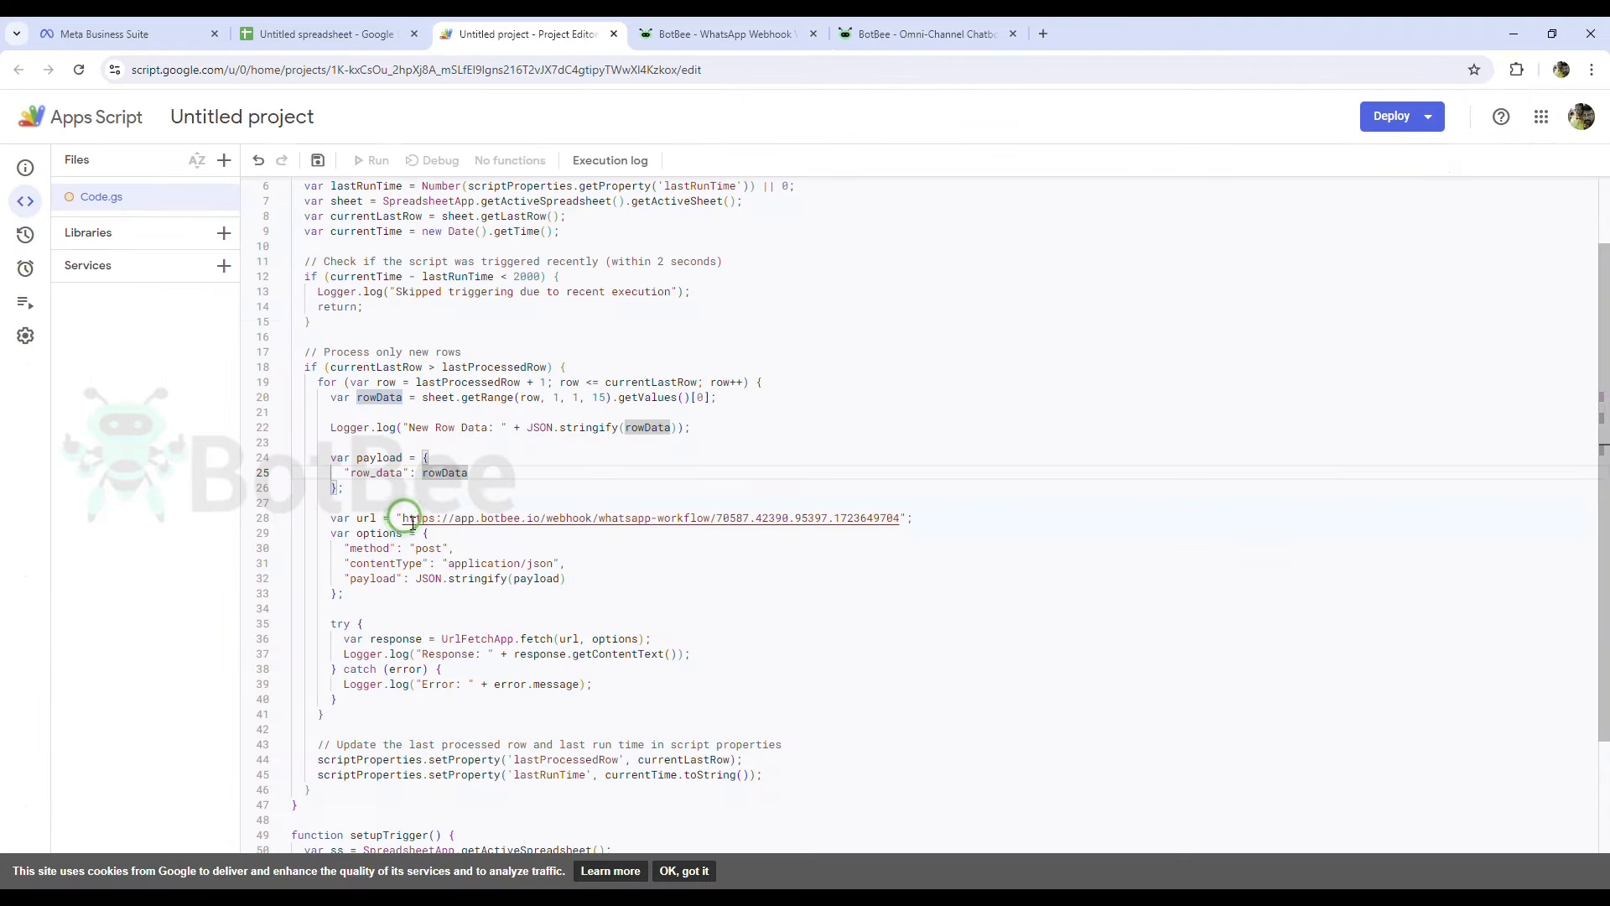
{"action": "left_click_drag", "start_coordinate": [403, 517], "coordinate": [913, 524]}
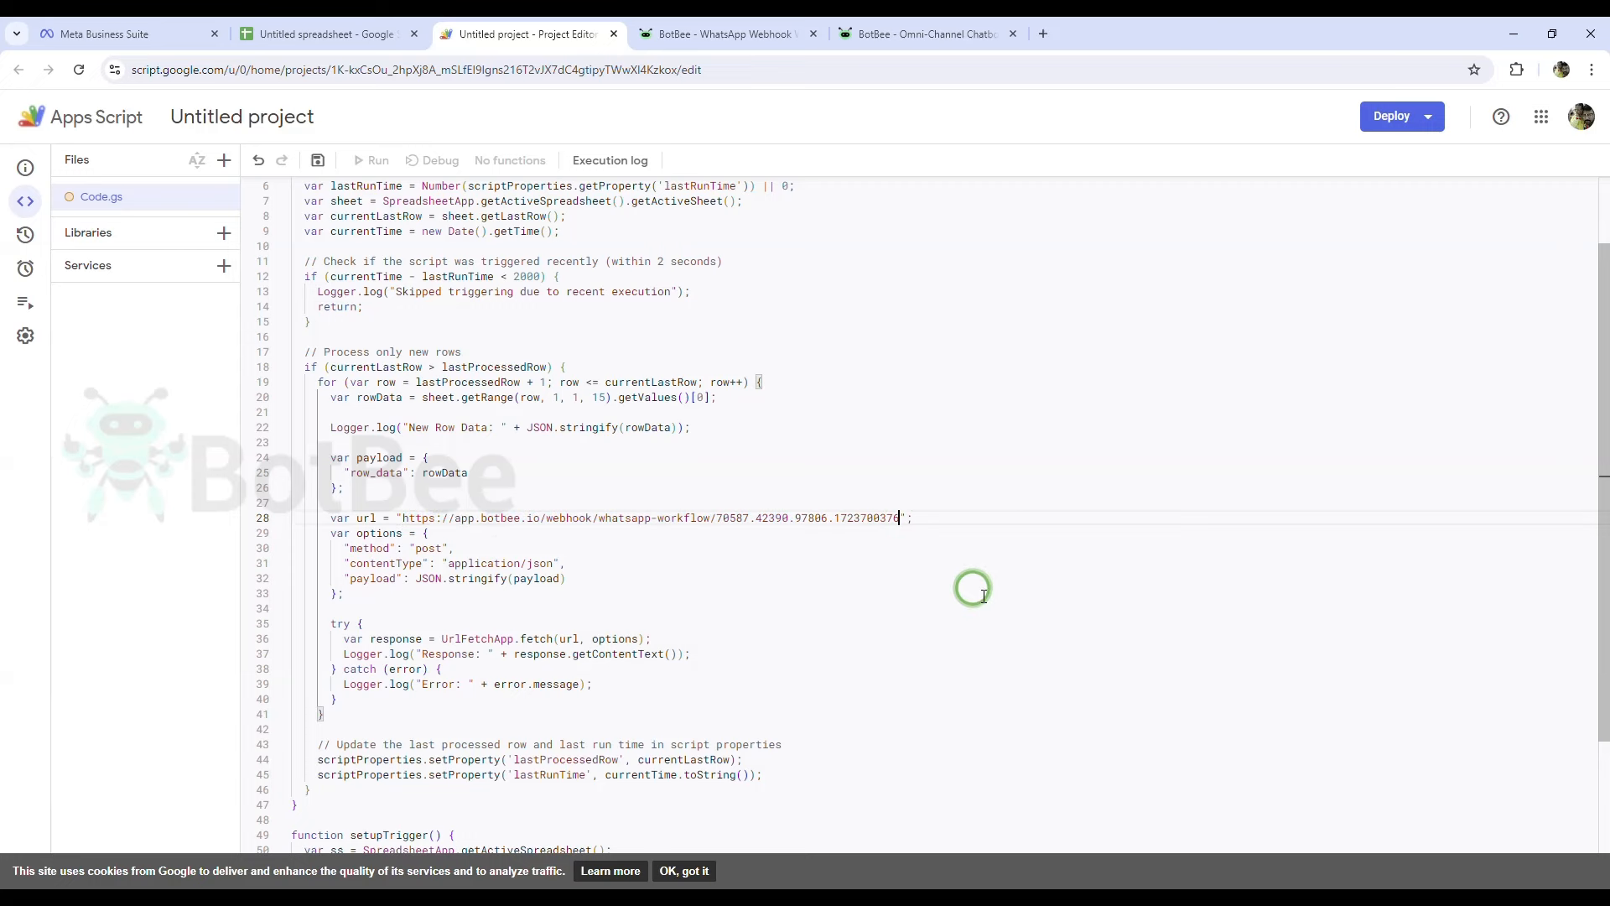
{"action": "key", "text": "ctrl+v"}
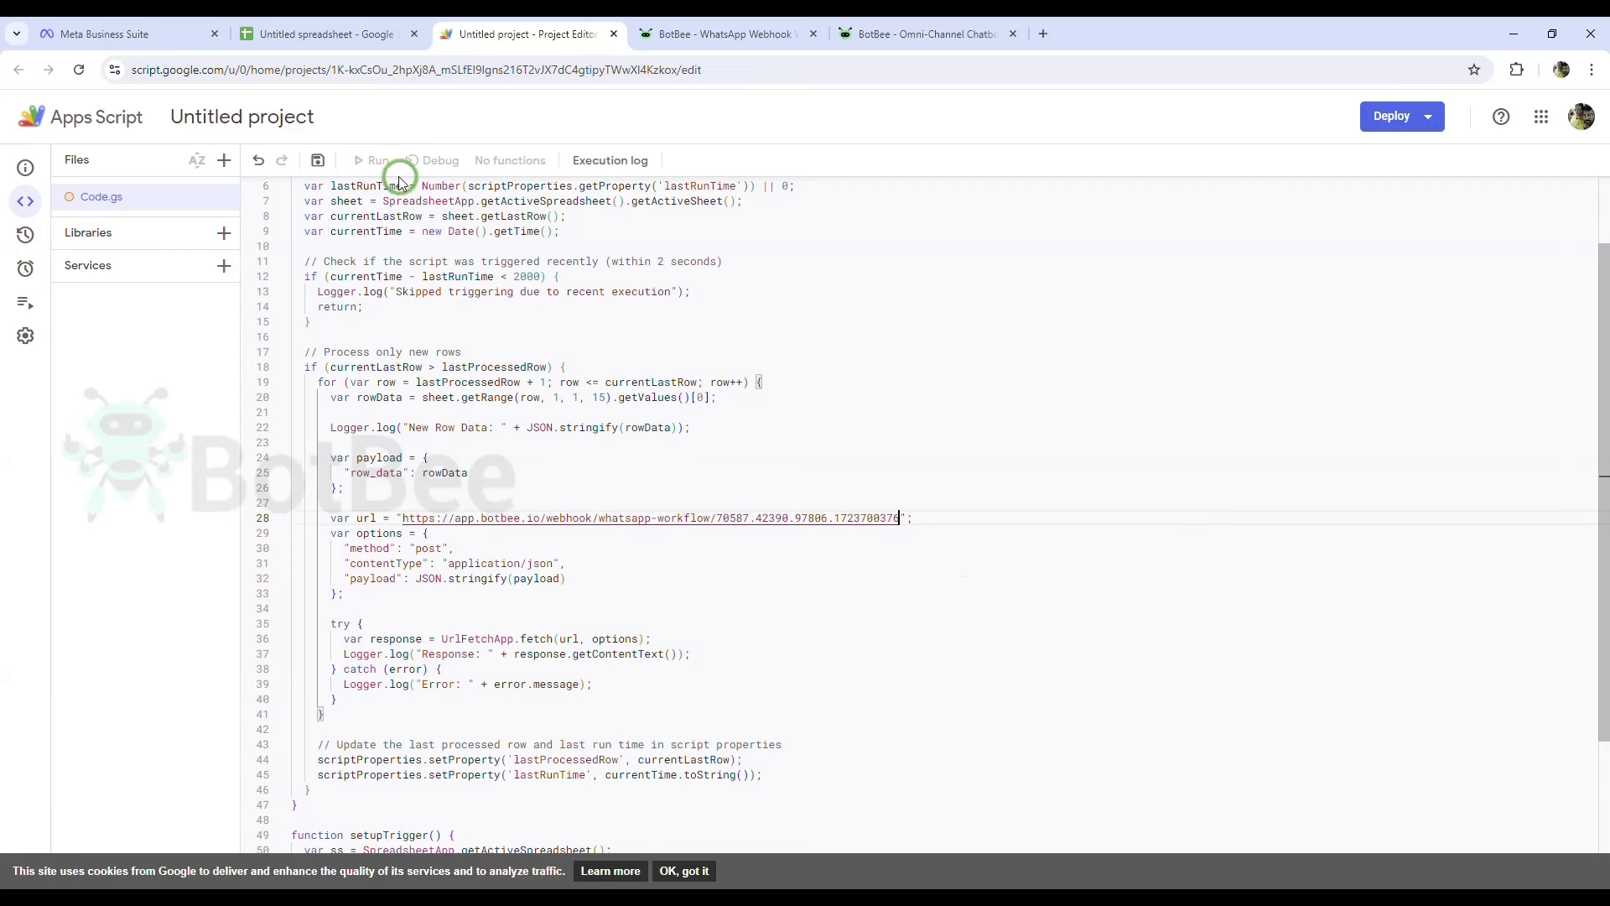
{"action": "left_click", "coordinate": [318, 162]}
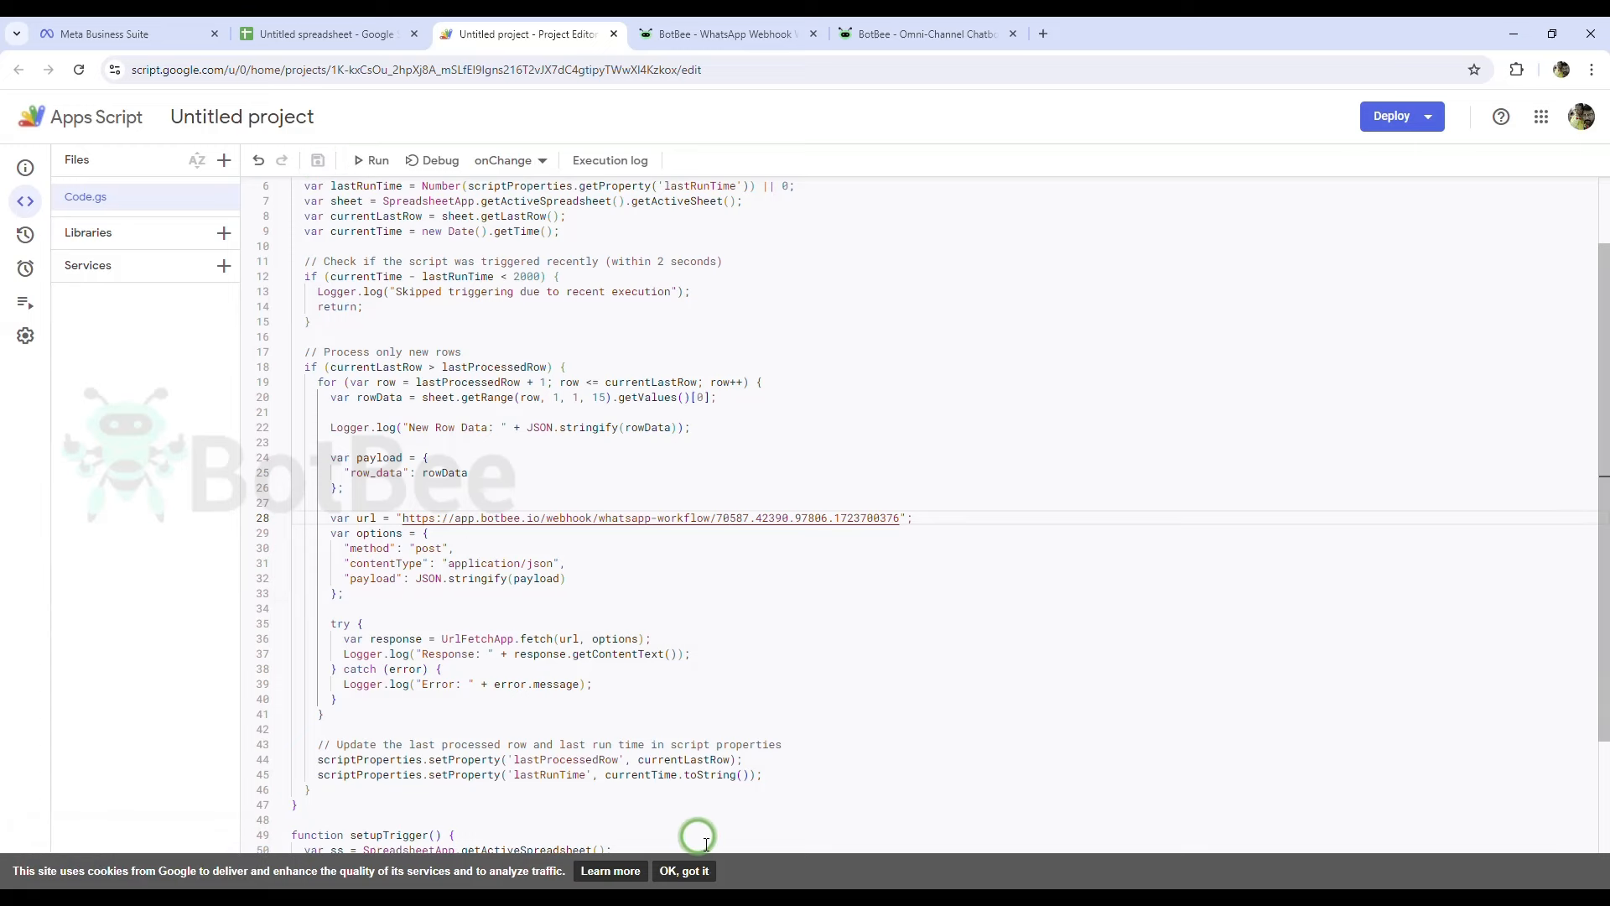
- Add an Apps Script trigger that runs setupTrigger from the spreadsheet on change, and save it
{"action": "left_click", "coordinate": [37, 282]}
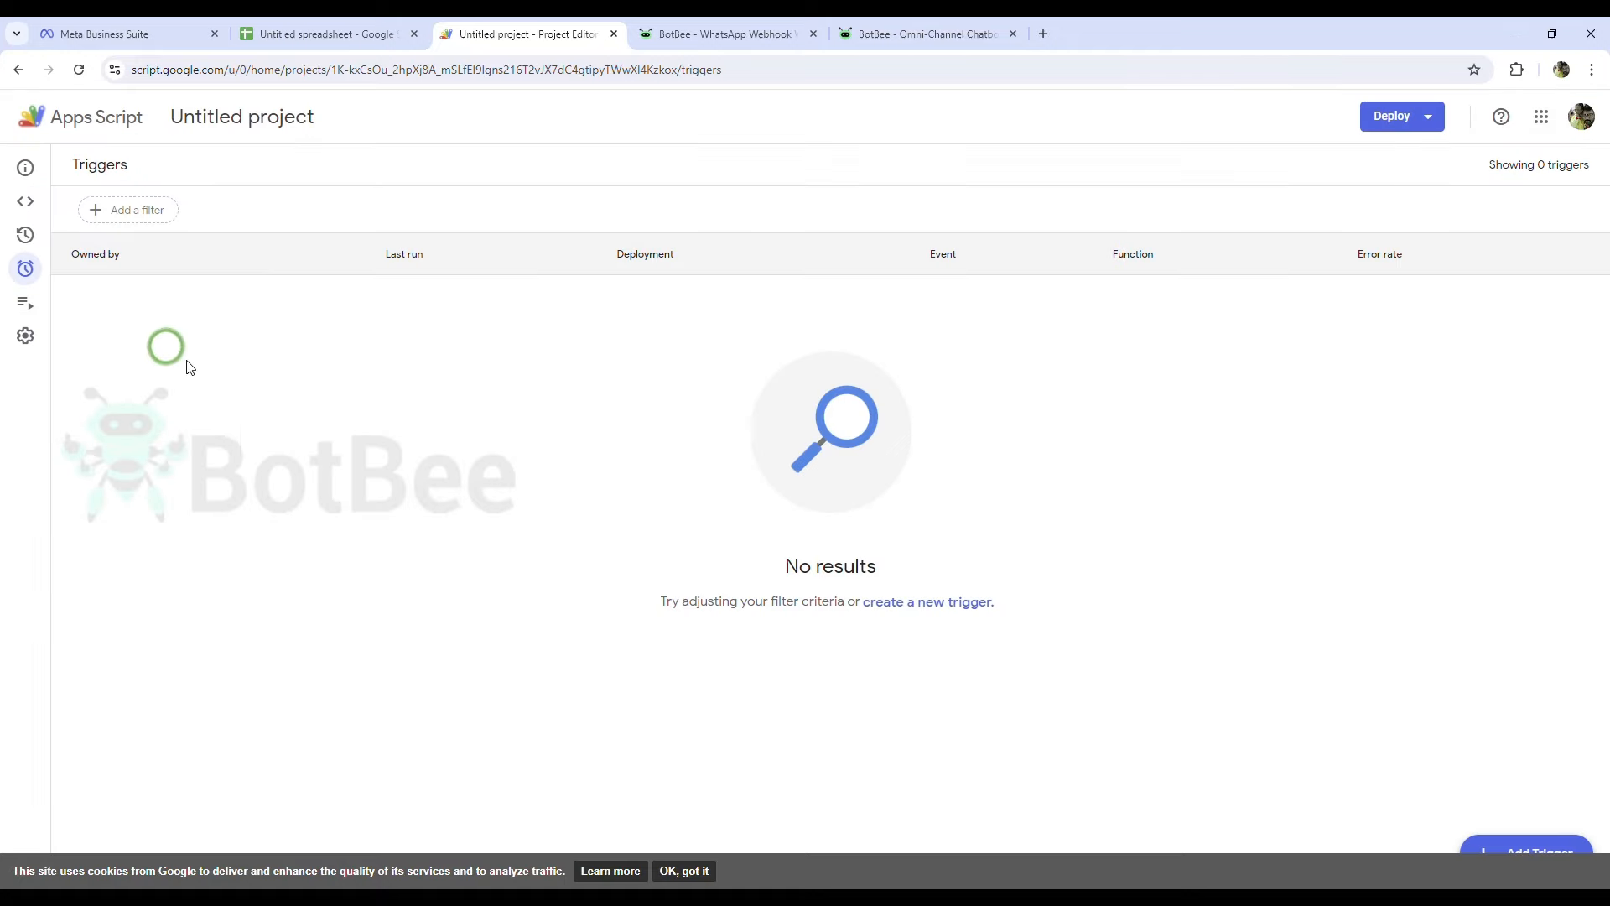
{"action": "left_click", "coordinate": [1536, 847]}
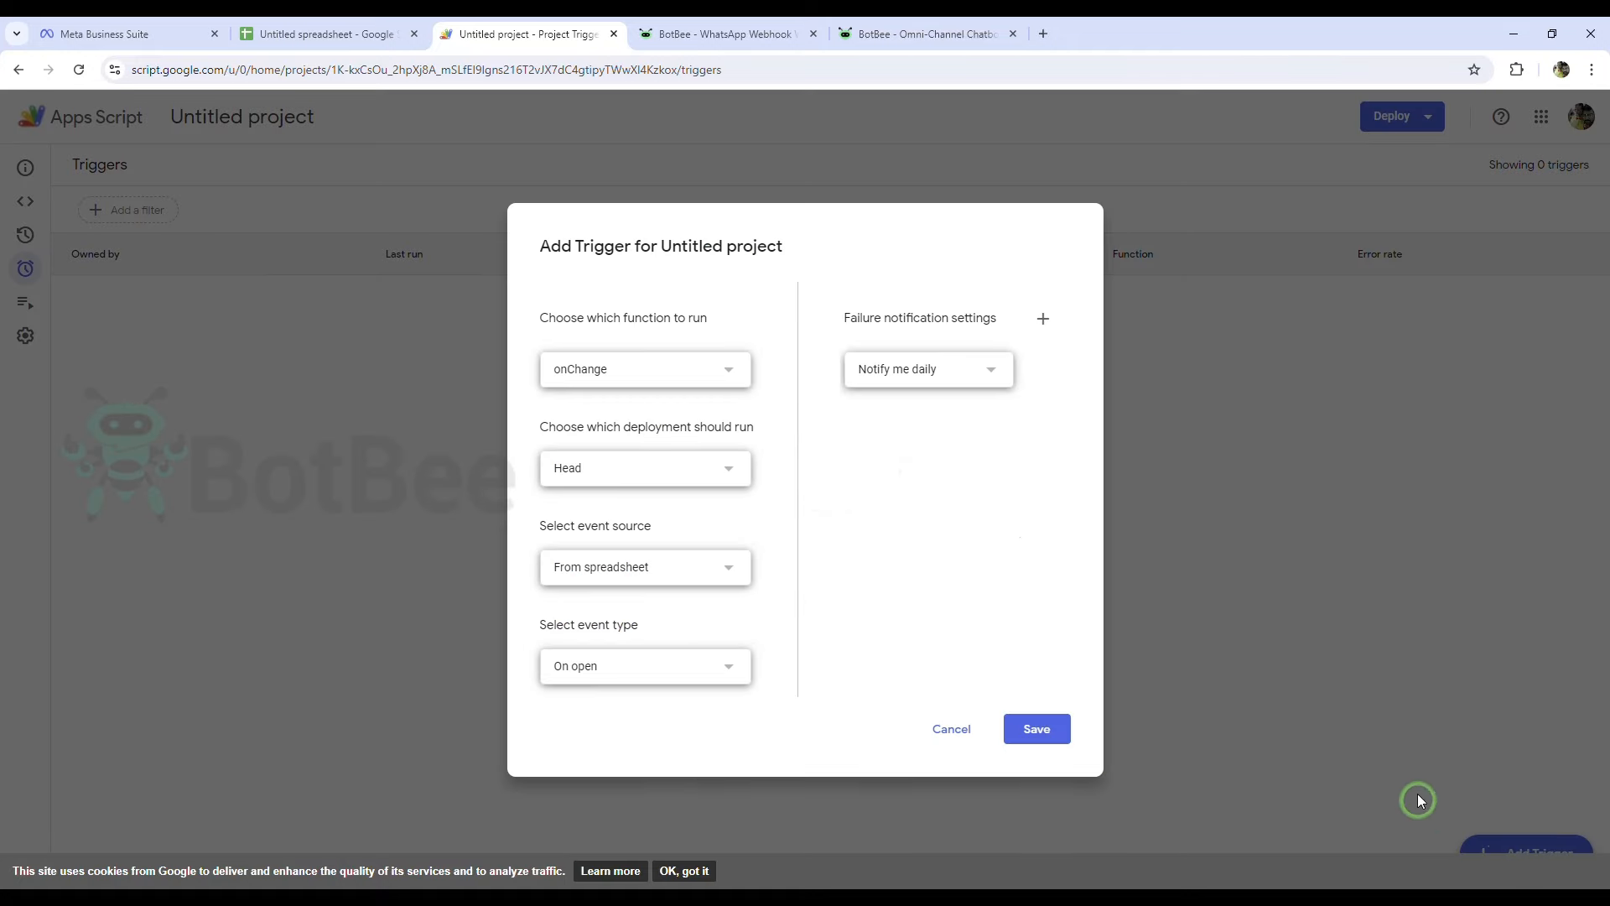
{"action": "left_click", "coordinate": [618, 370]}
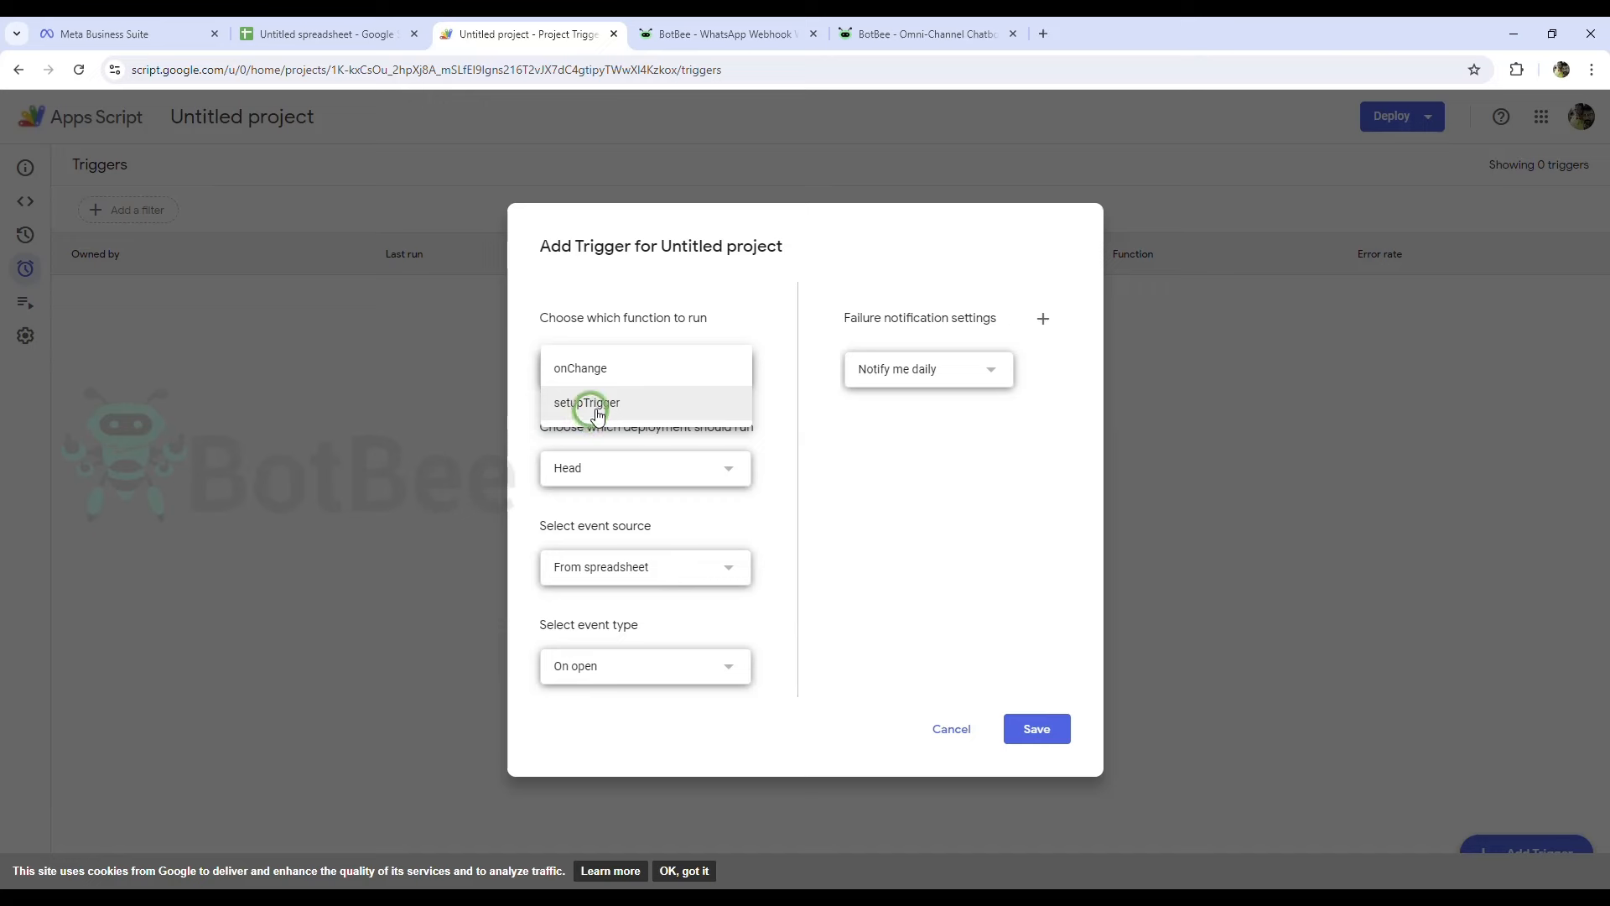
{"action": "left_click", "coordinate": [591, 406]}
{"action": "left_click", "coordinate": [587, 667]}
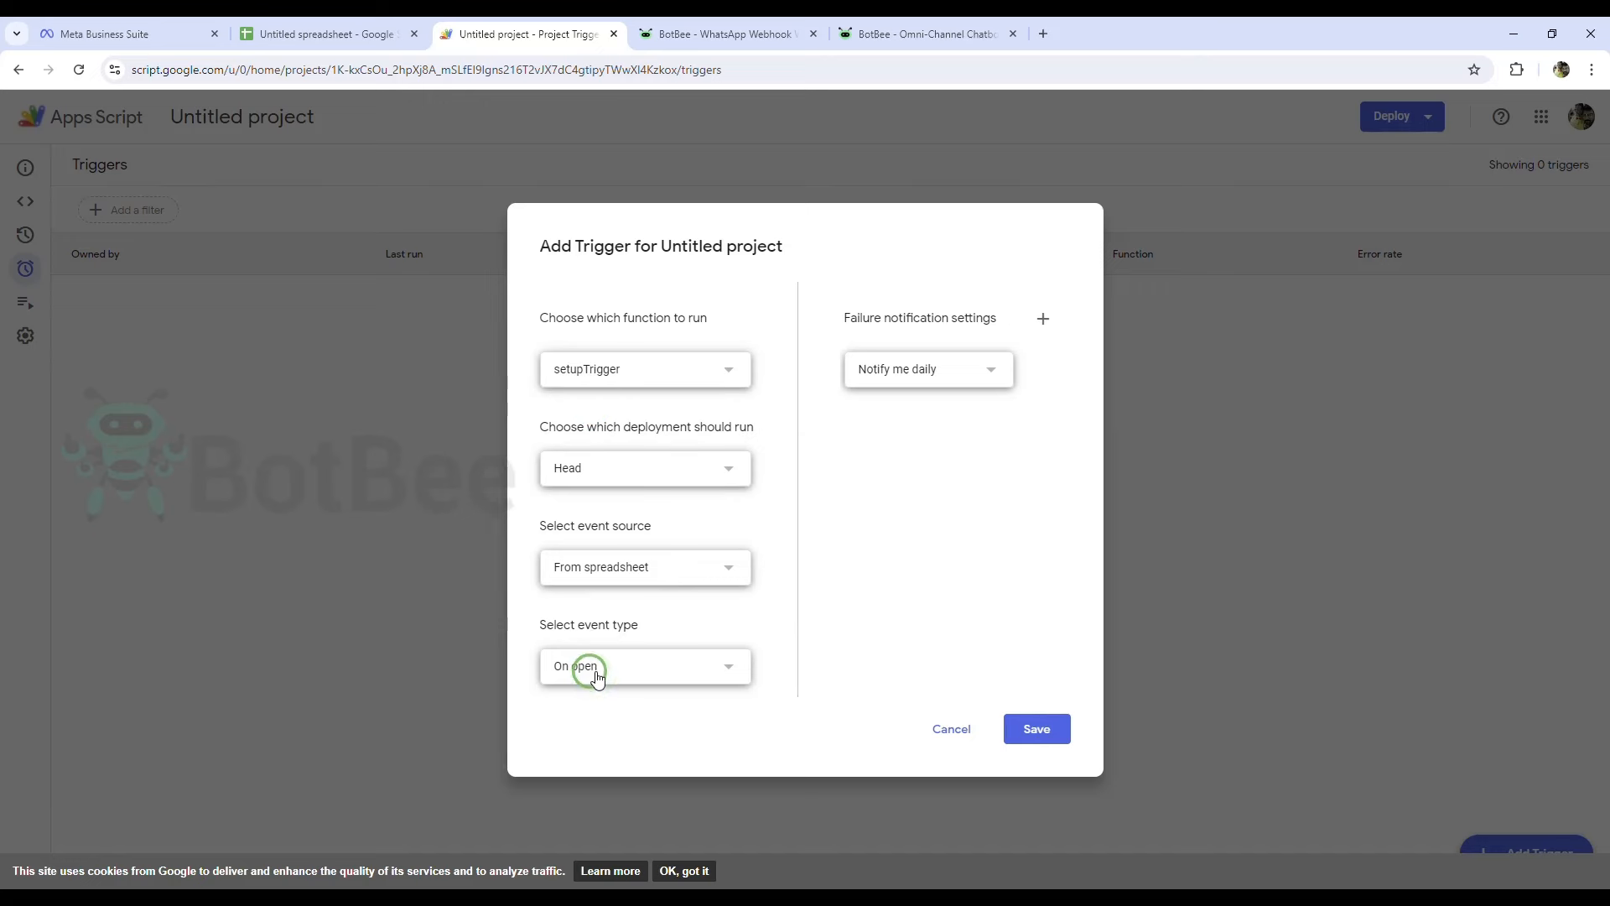
{"action": "left_click", "coordinate": [585, 732]}
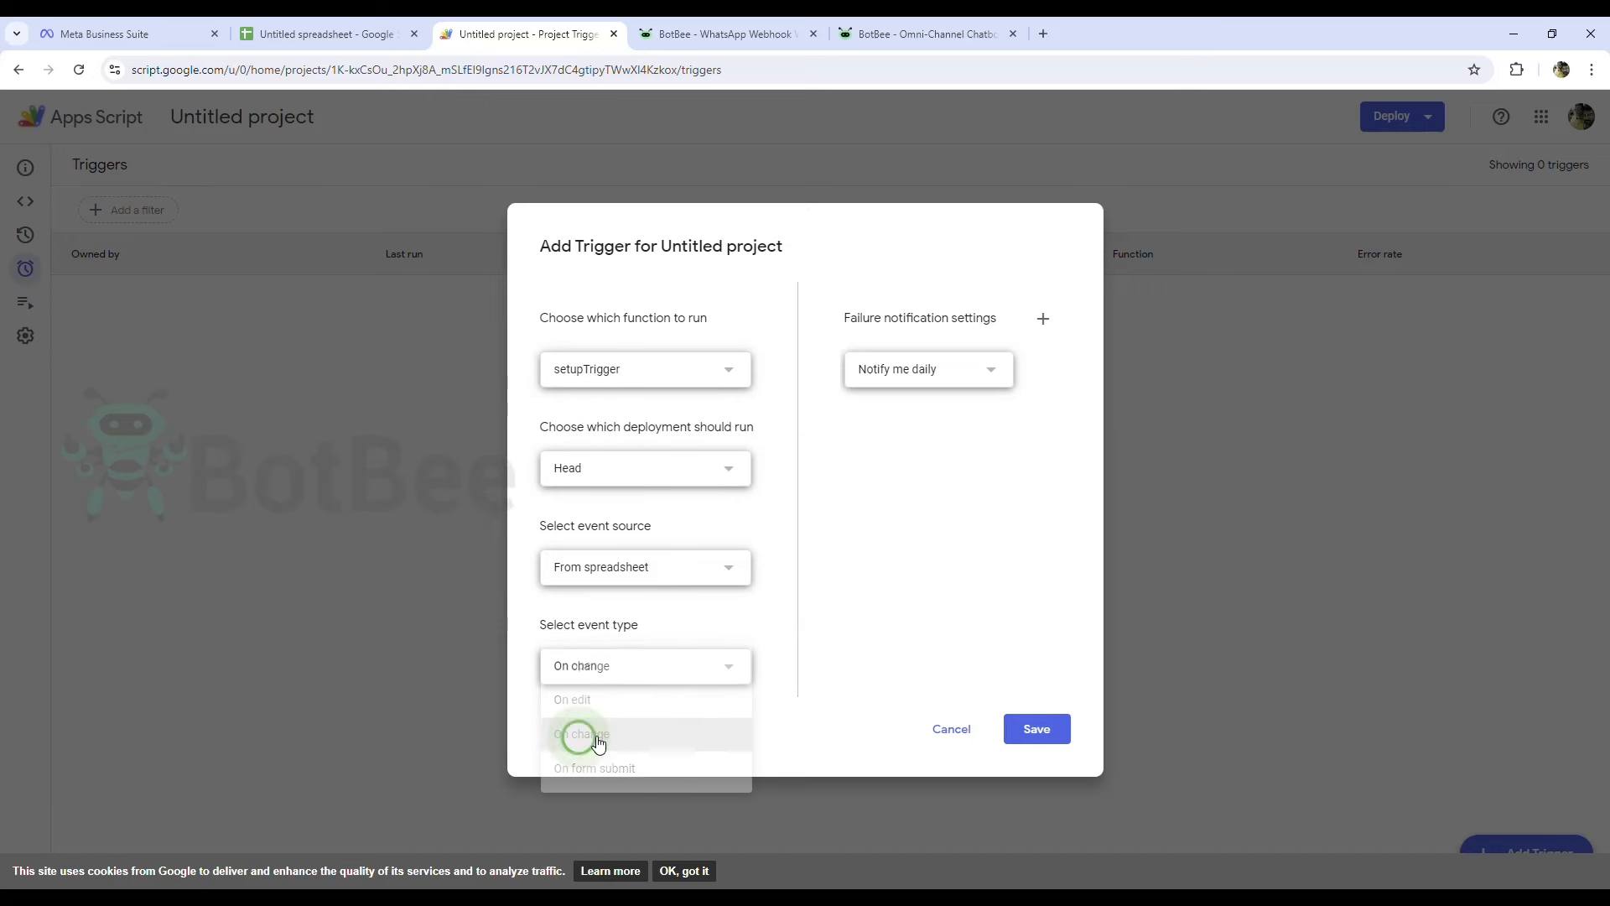
{"action": "left_click", "coordinate": [1028, 730]}
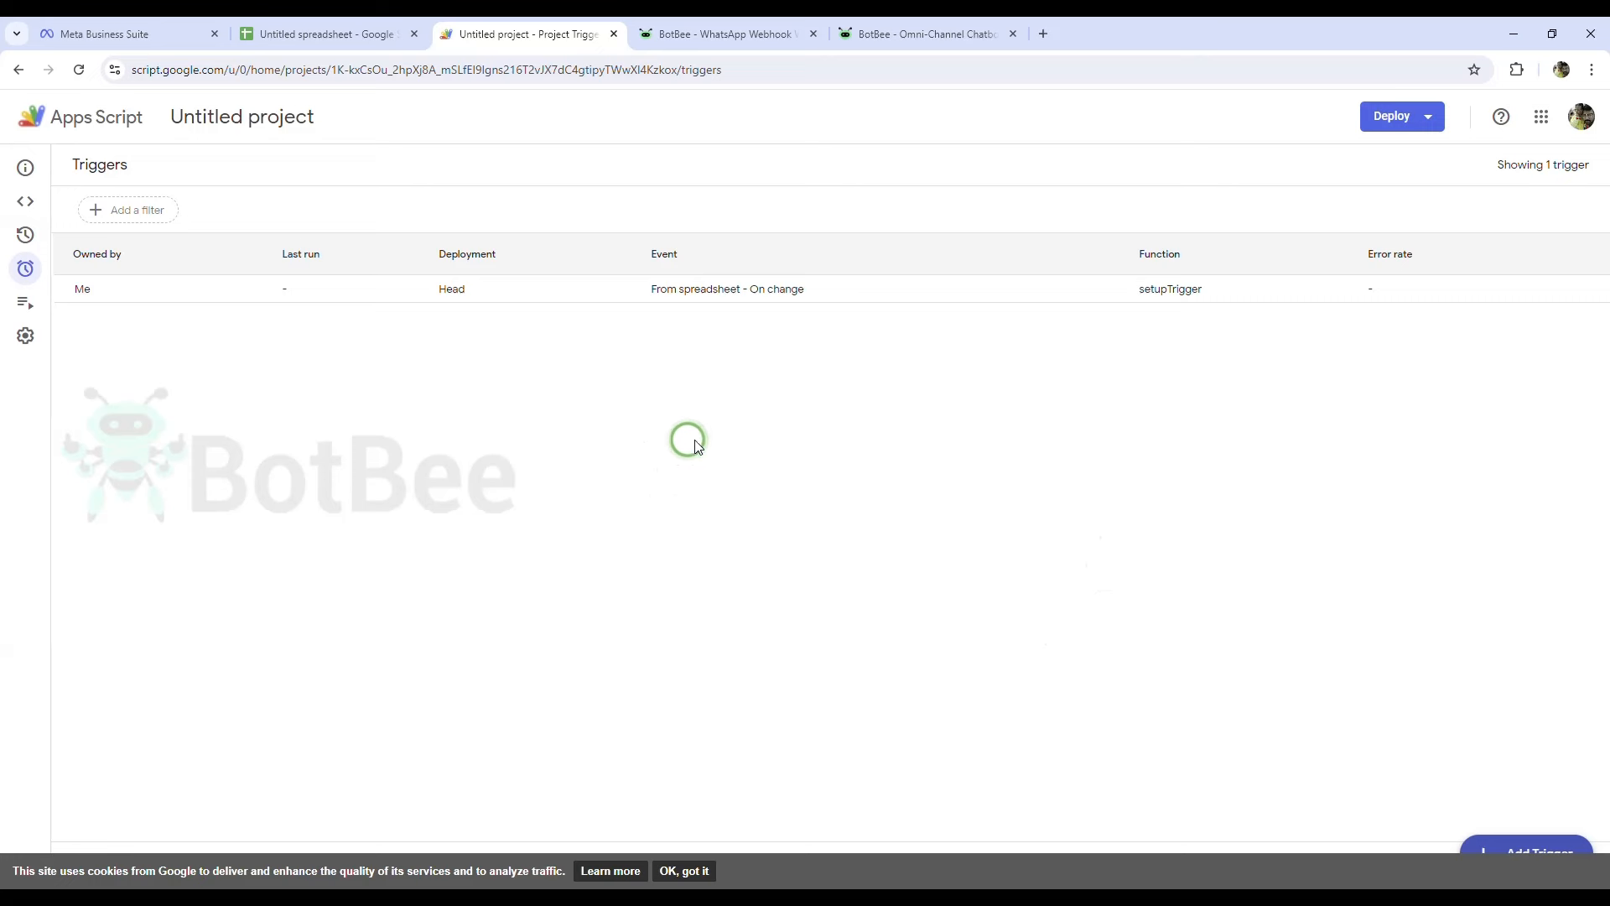
- Paste the copied lead record into row 3 of the Google Sheet
{"action": "left_click", "coordinate": [377, 38]}
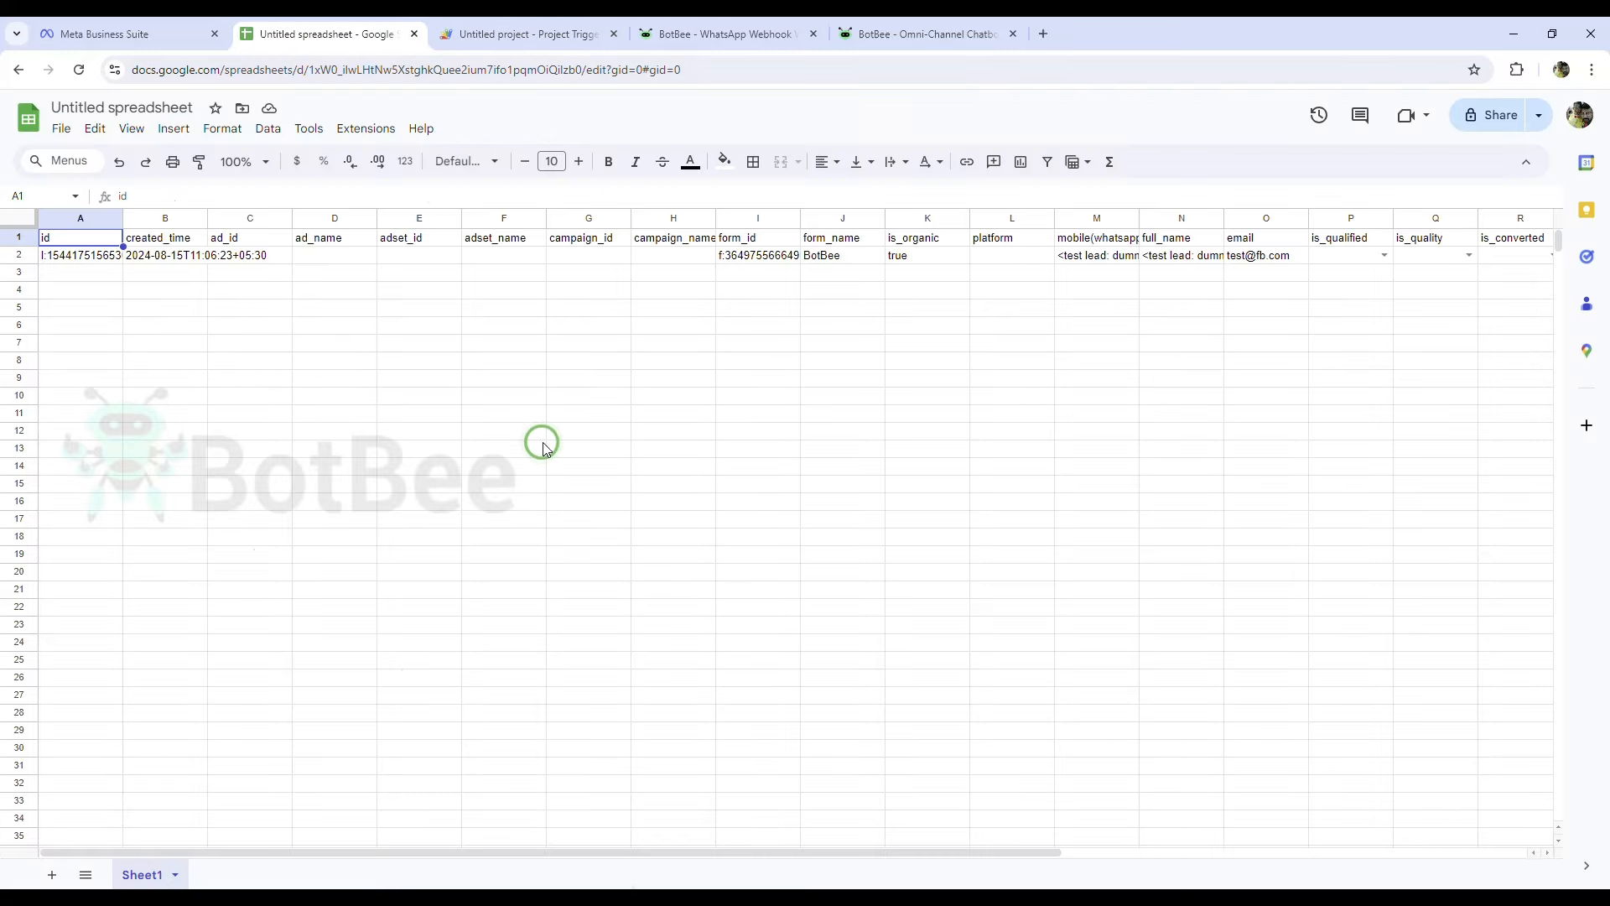
{"action": "left_click", "coordinate": [797, 25]}
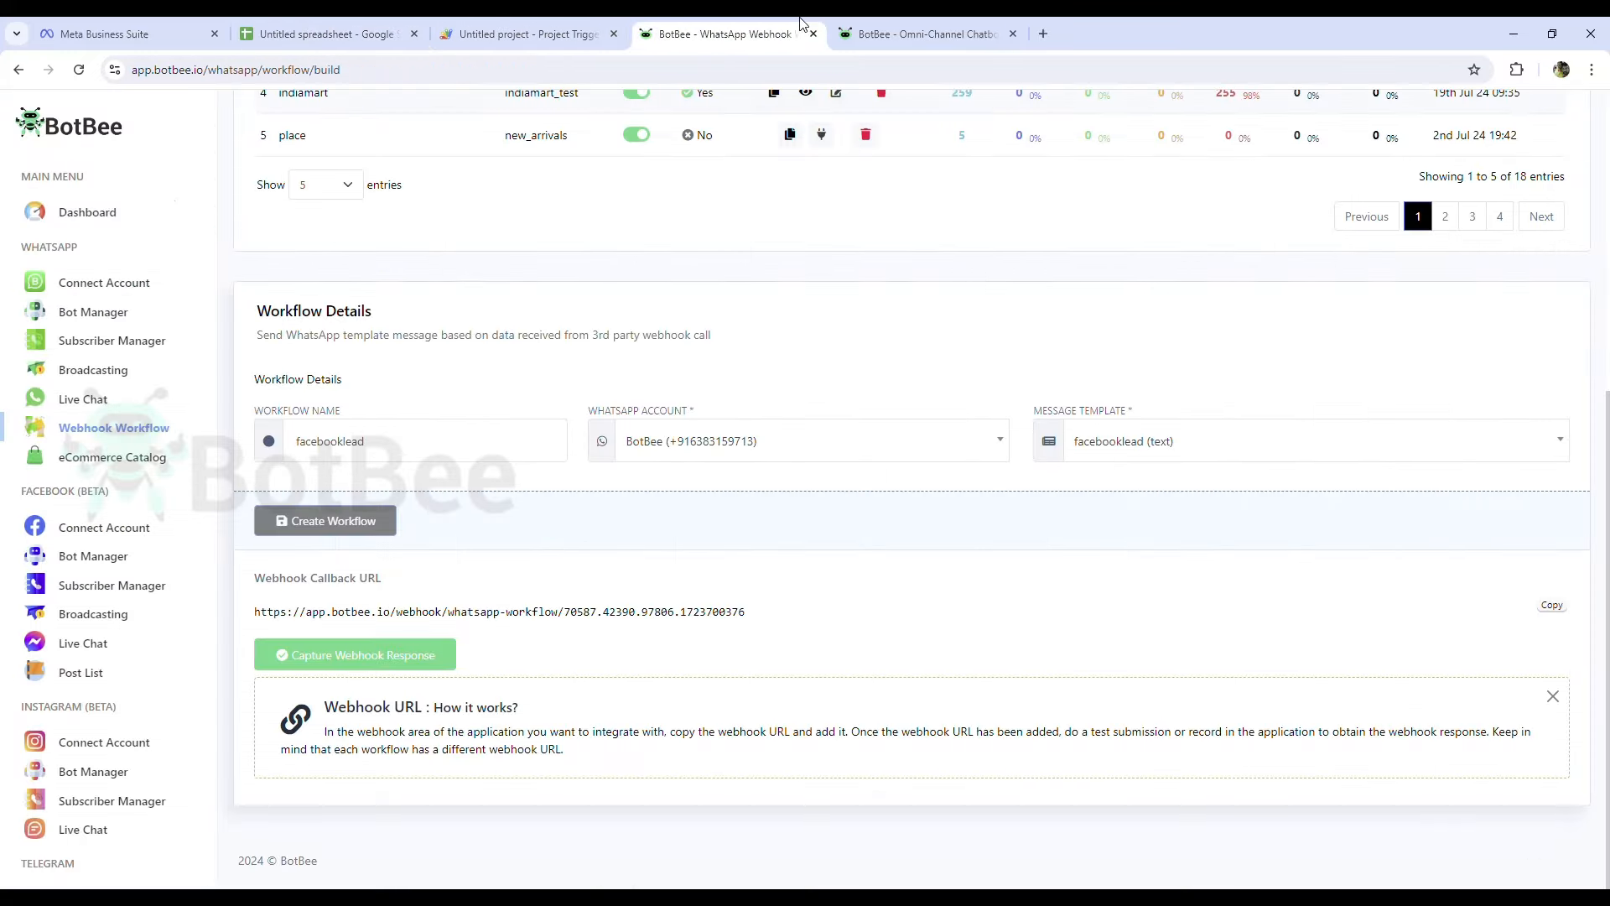
{"action": "left_click", "coordinate": [547, 35]}
{"action": "left_click", "coordinate": [384, 26]}
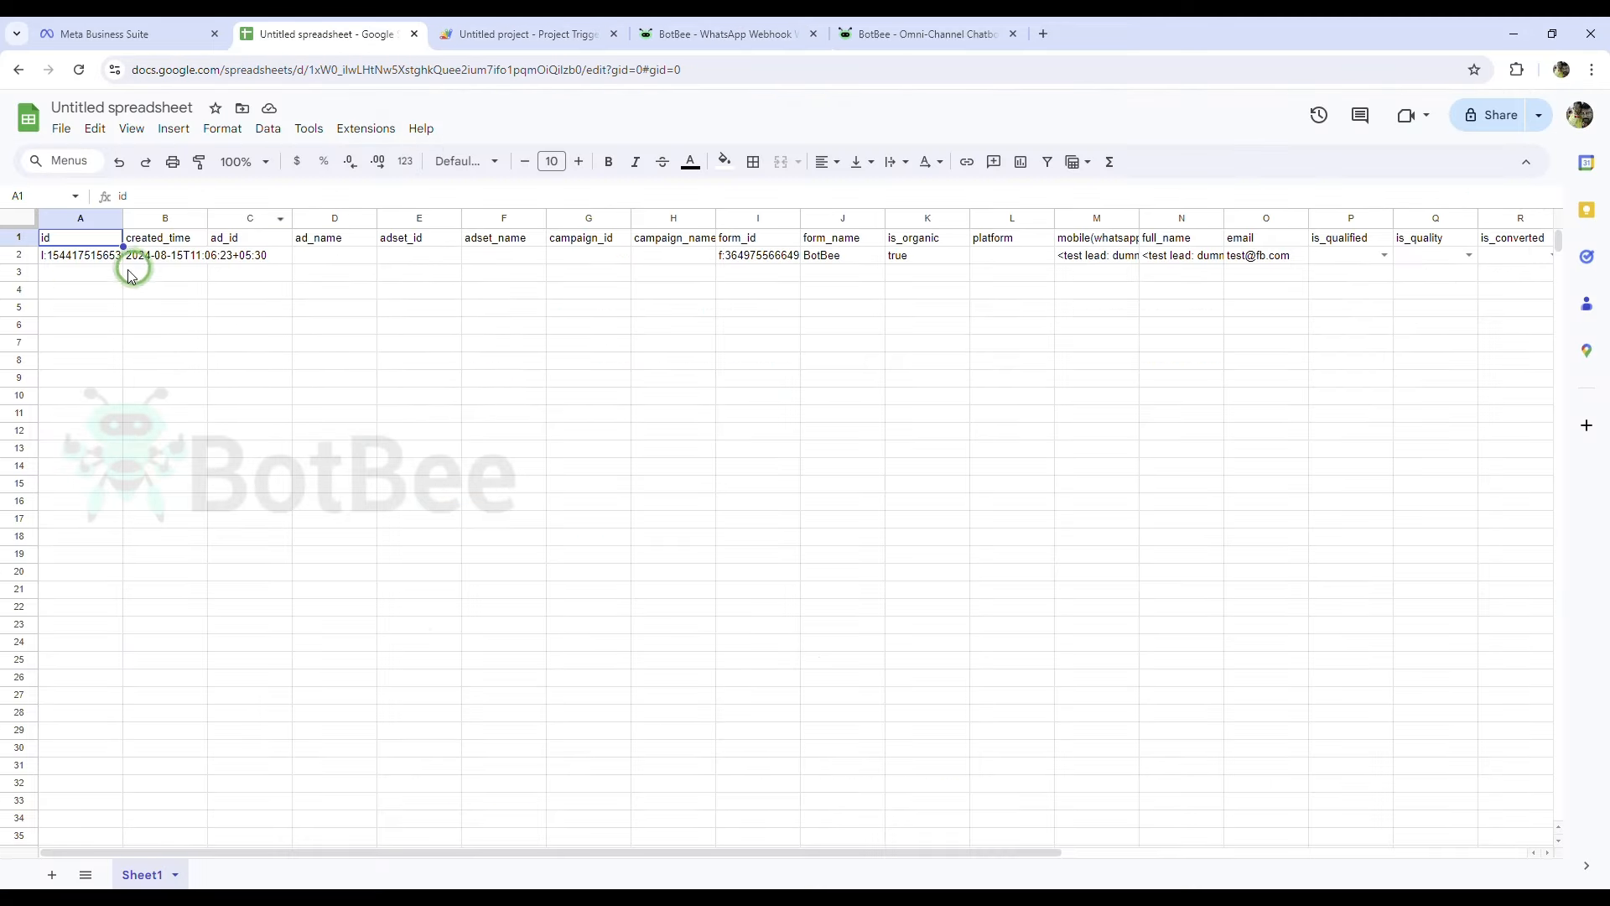
{"action": "left_click", "coordinate": [16, 274]}
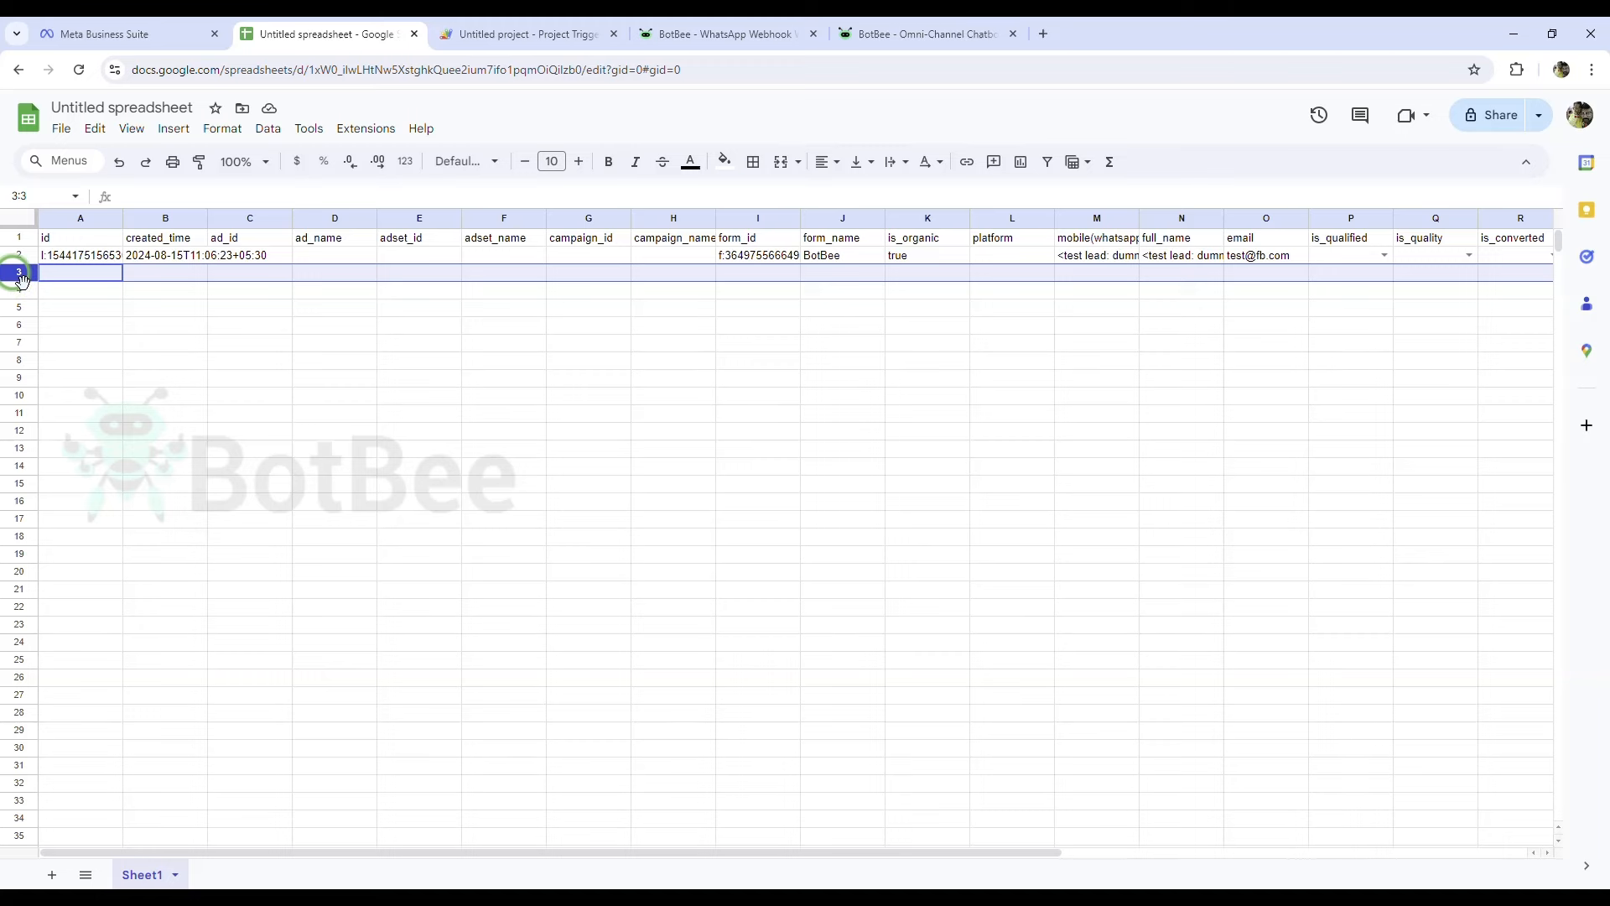
{"action": "key", "text": "ctrl+v"}
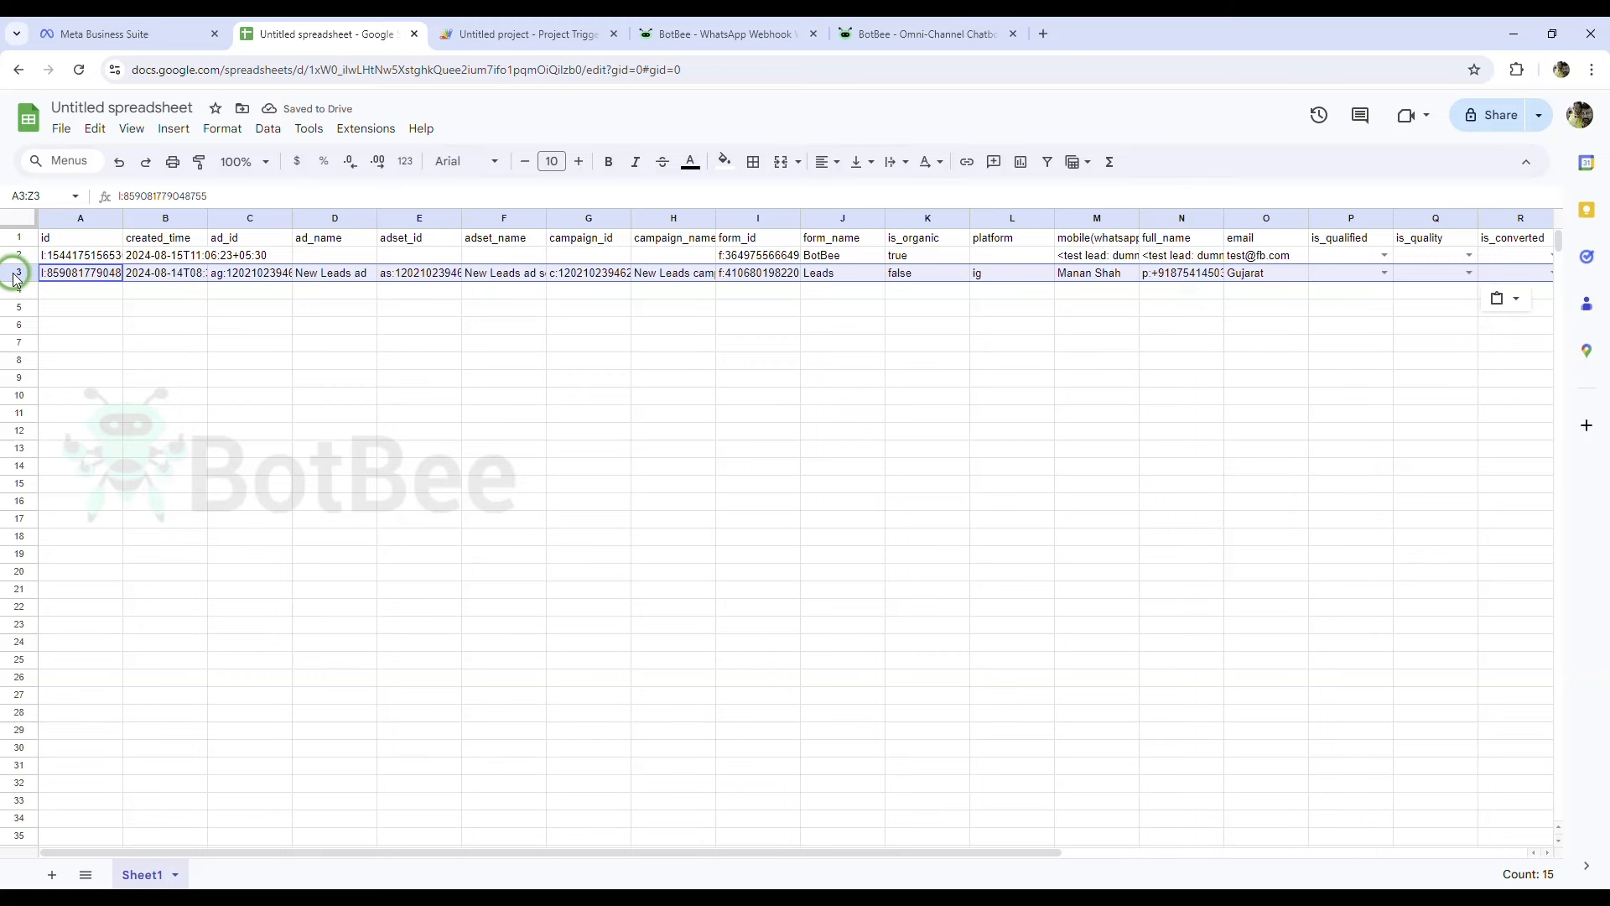
{"action": "left_click", "coordinate": [44, 291]}
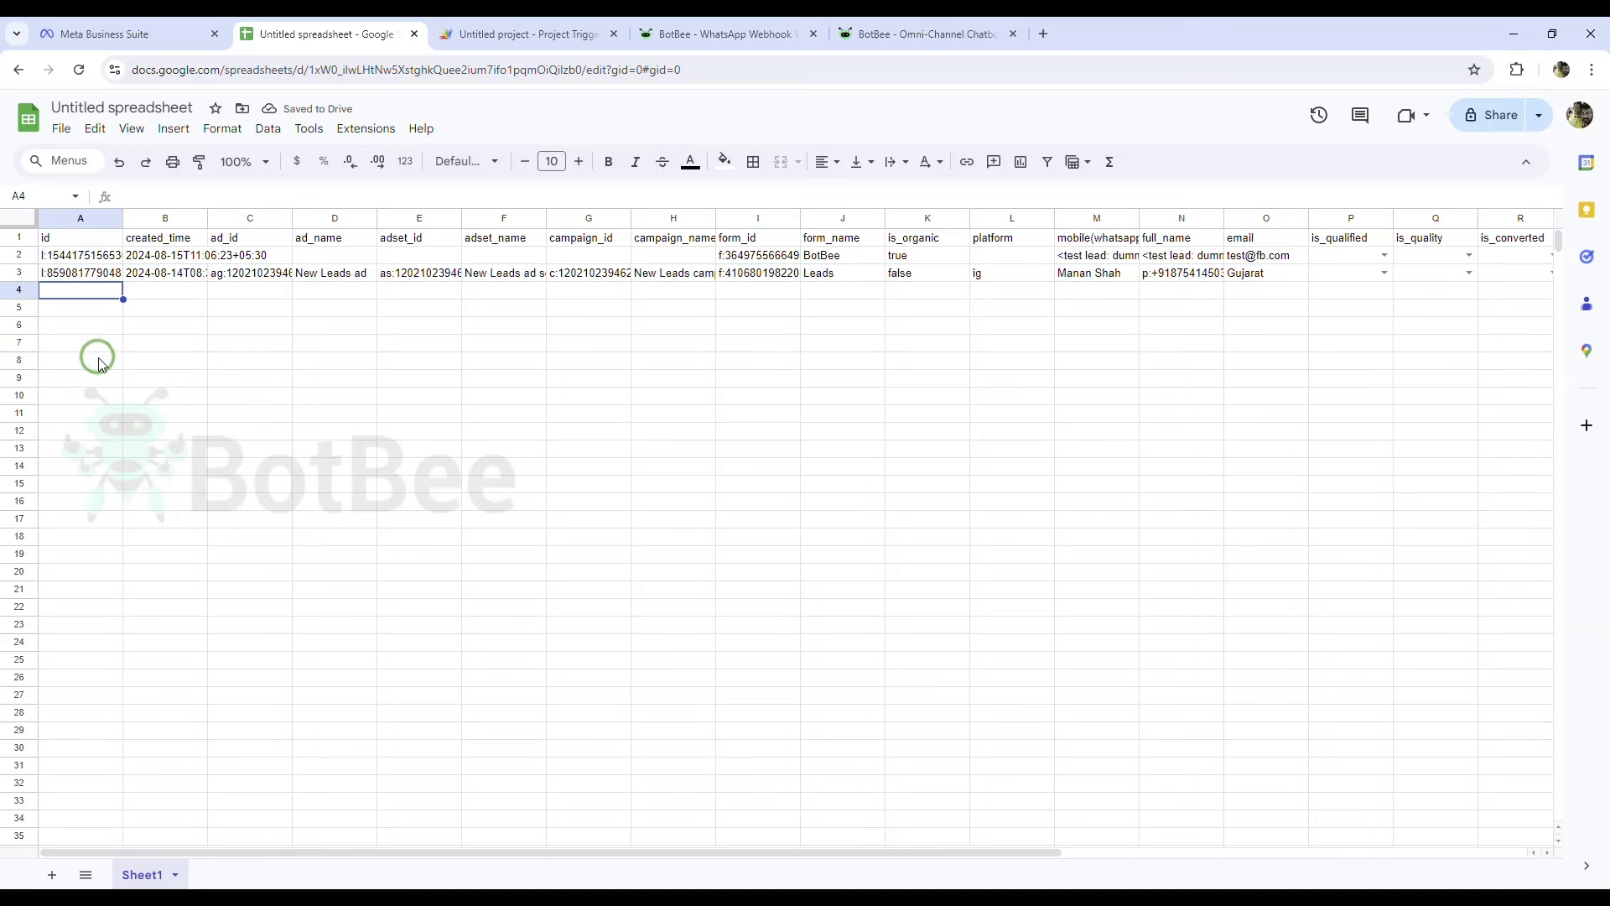
- Permanently delete the setupTrigger trigger from the Apps Script project's triggers
{"action": "left_click", "coordinate": [529, 32]}
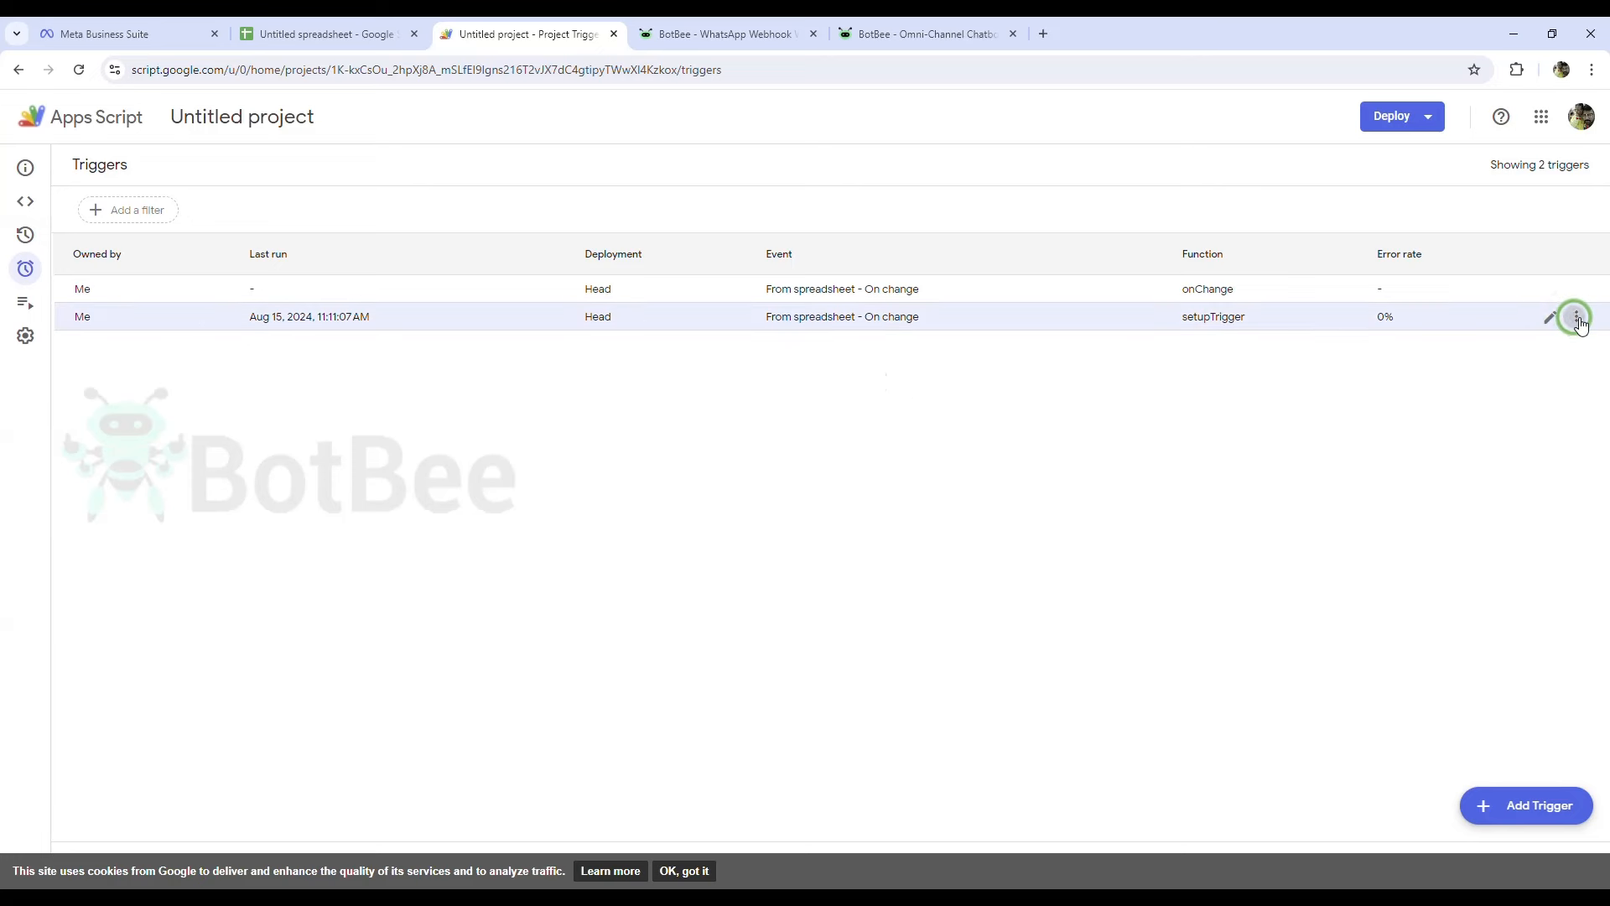
{"action": "left_click", "coordinate": [1577, 319]}
{"action": "left_click", "coordinate": [1475, 461]}
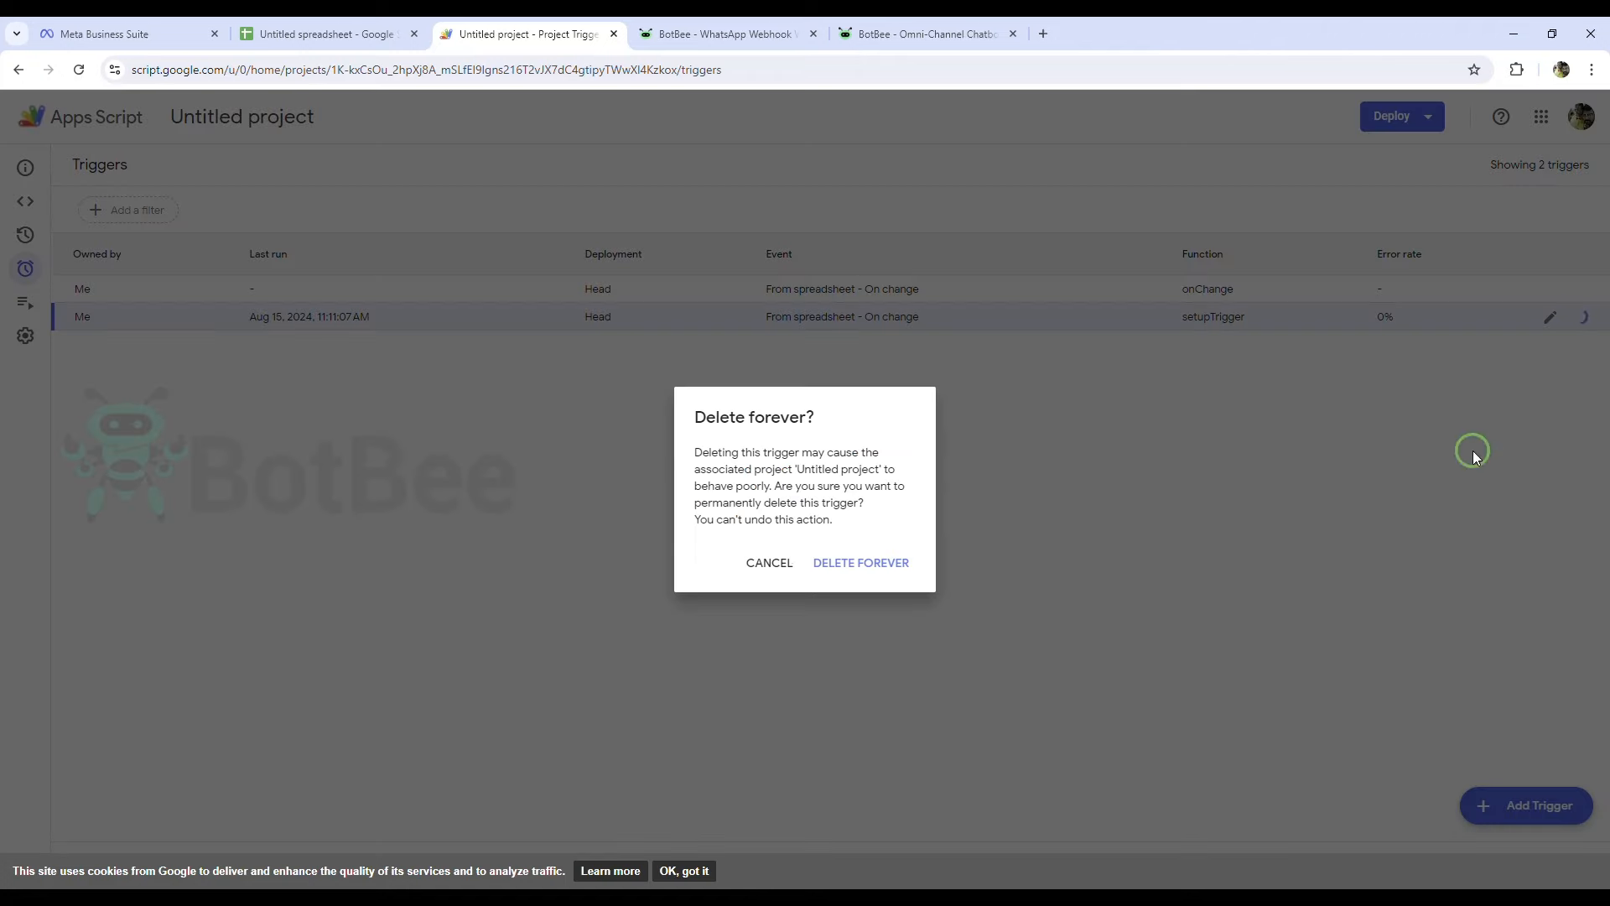
{"action": "left_click", "coordinate": [879, 560]}
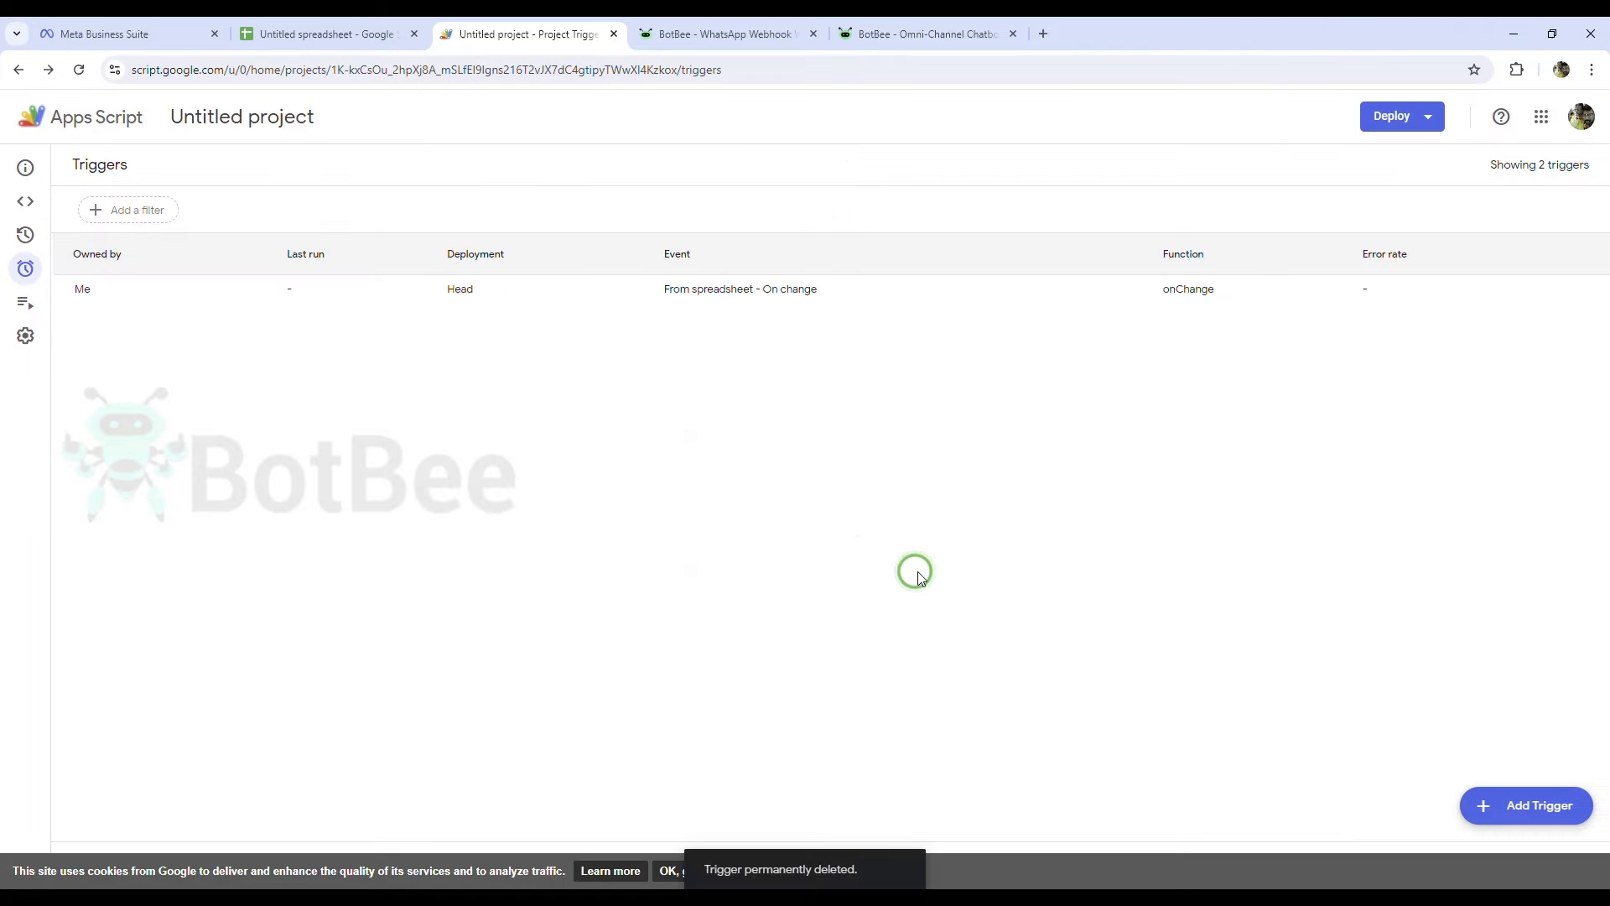
- Paste the copied lead record into row 4 of the Google Sheet as another test entry
{"action": "left_click", "coordinate": [367, 34]}
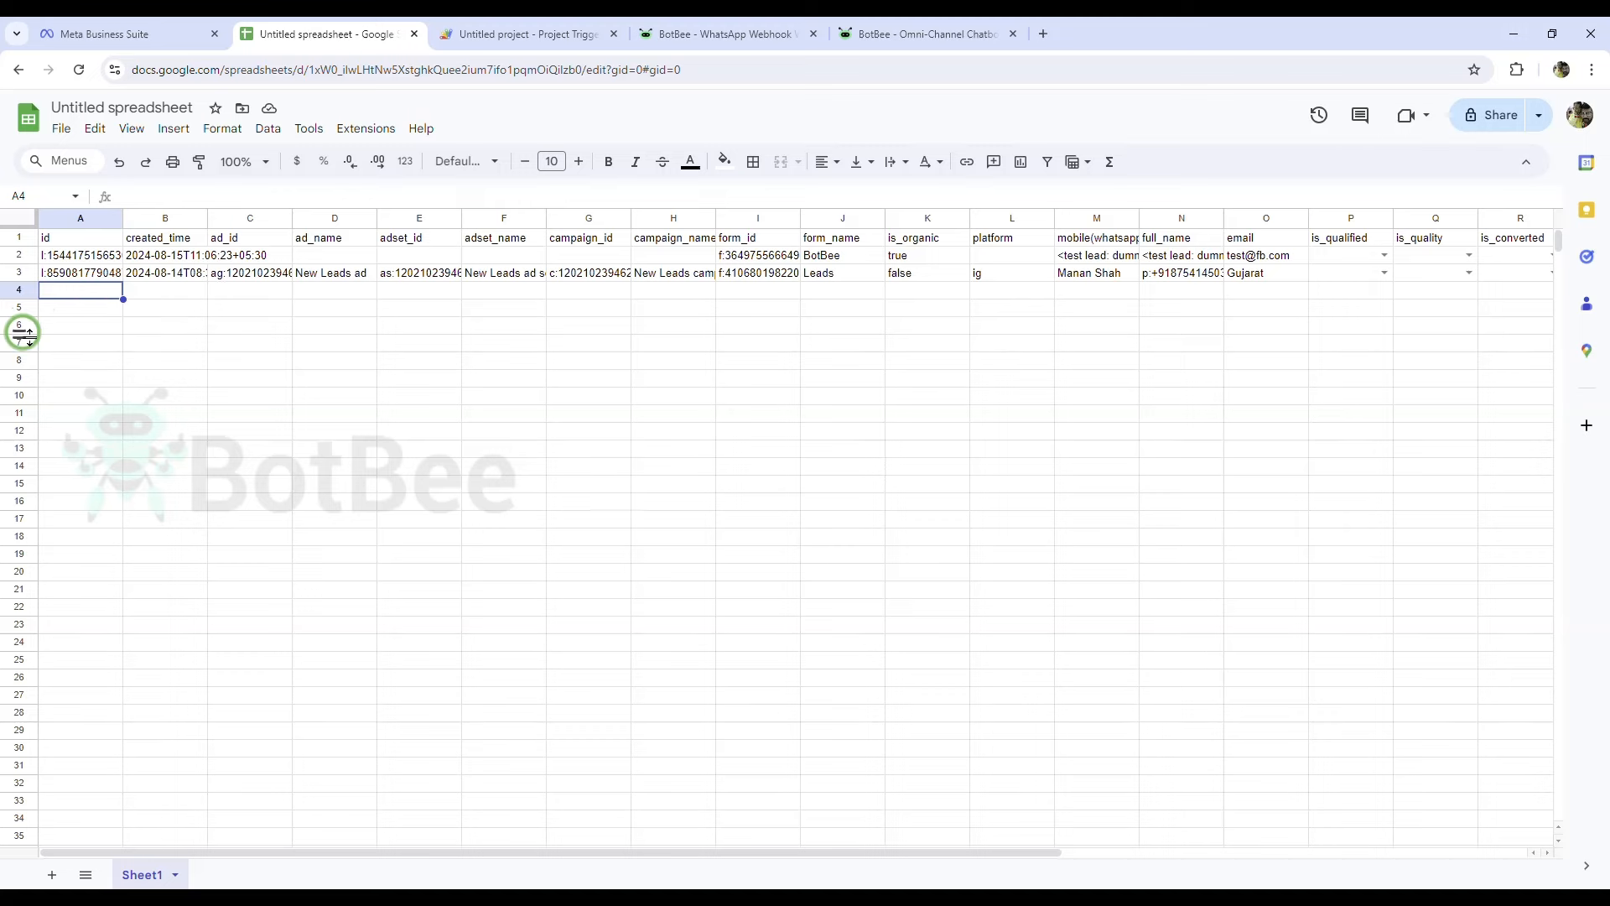
{"action": "left_click", "coordinate": [25, 290]}
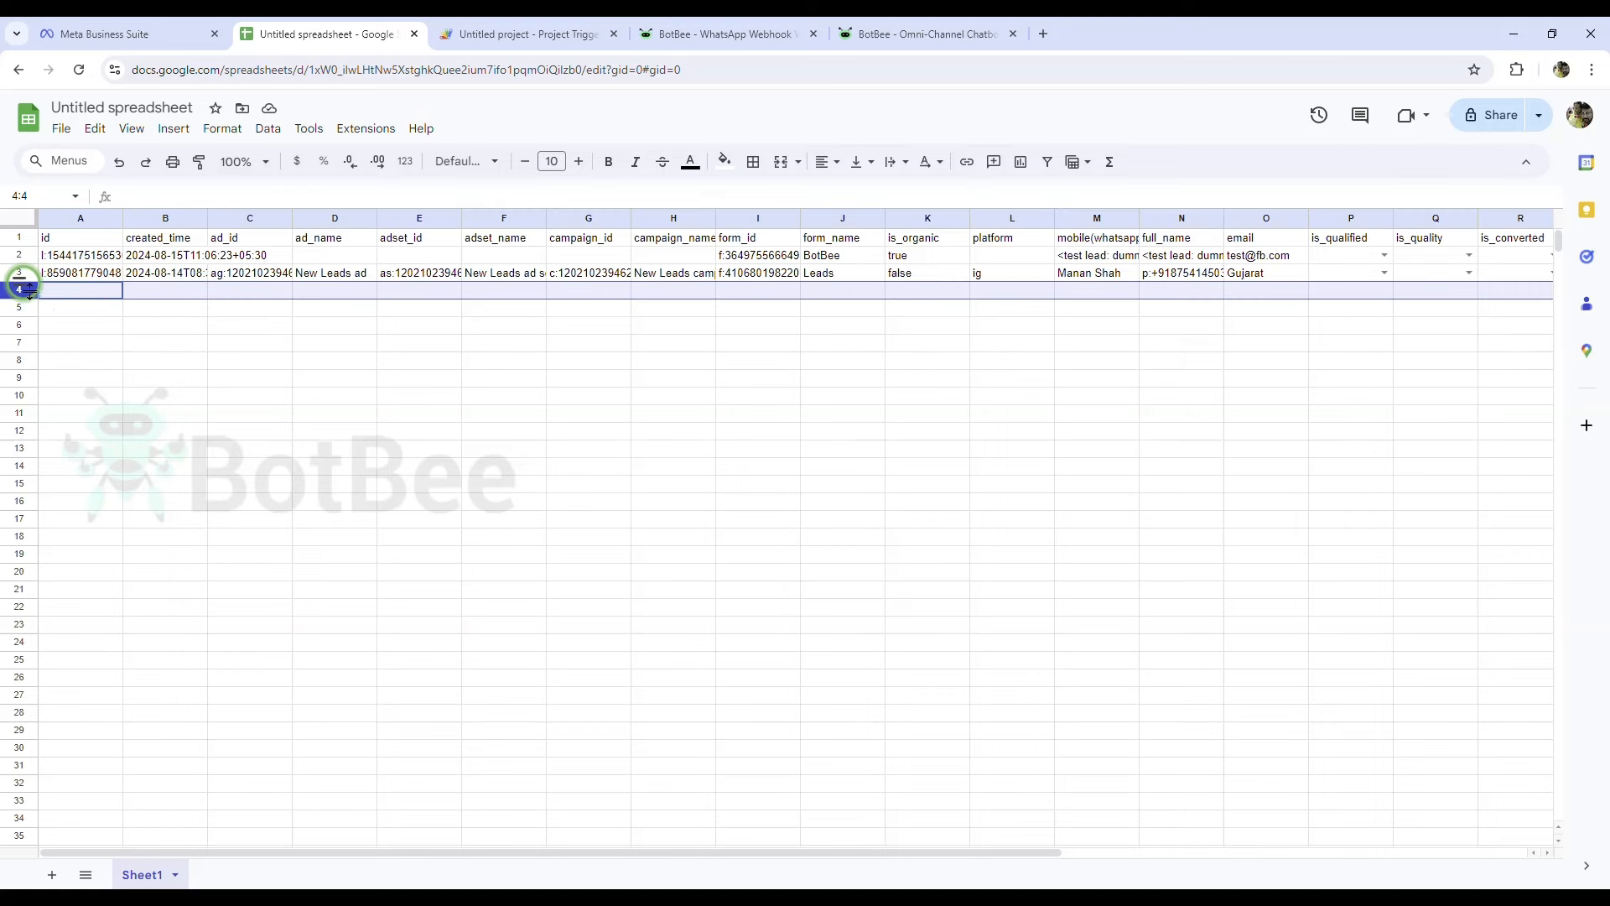
{"action": "key", "text": "ctrl+v"}
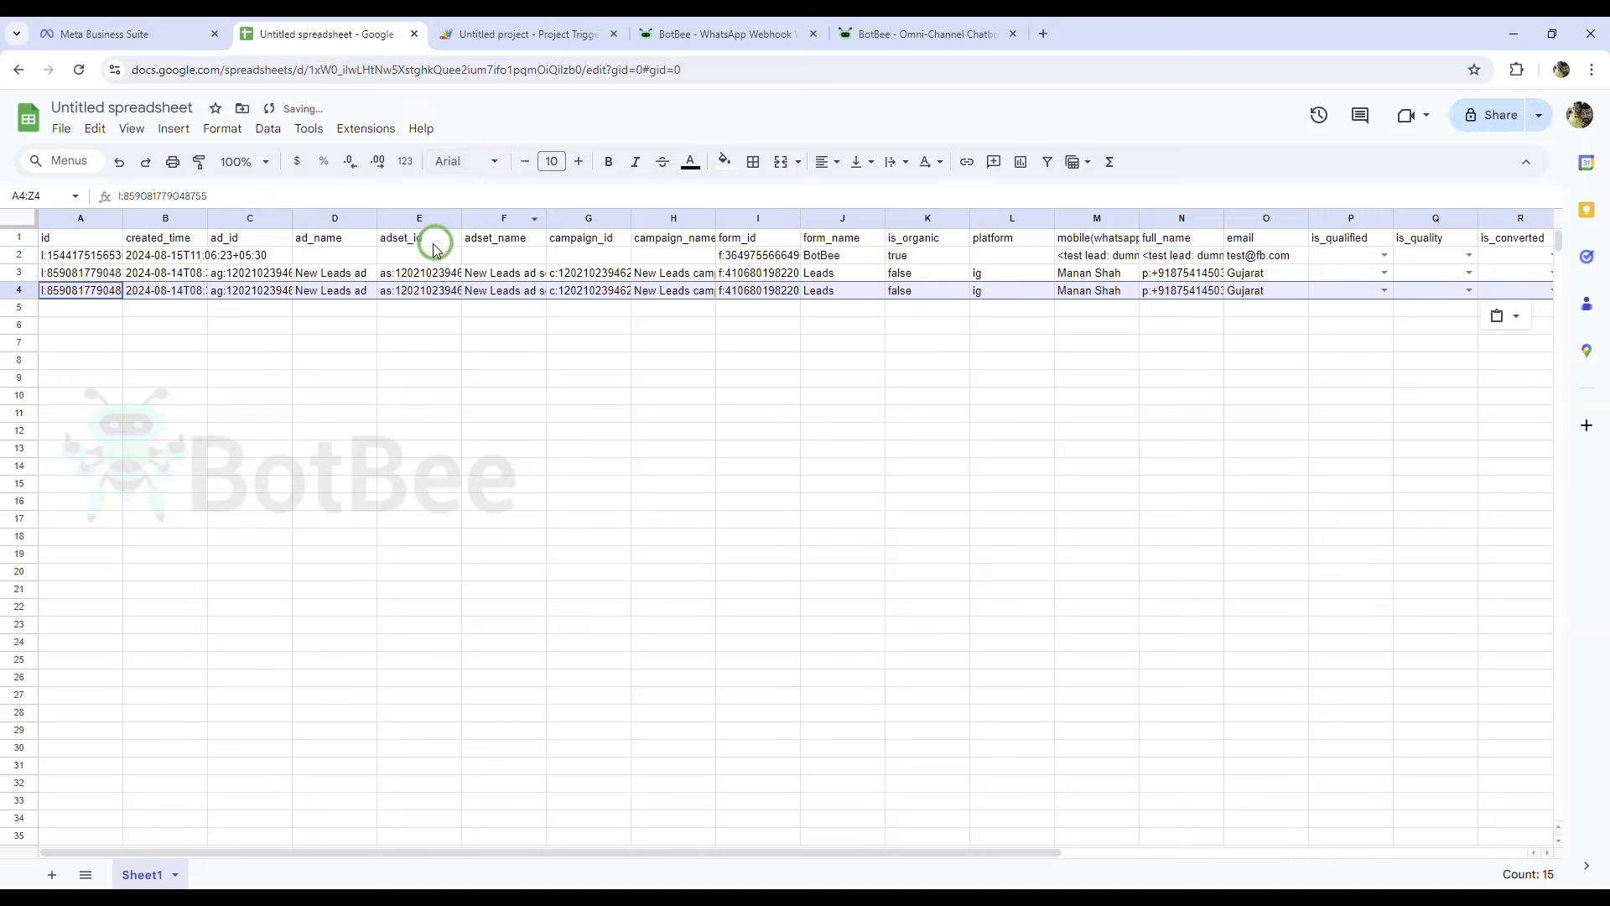
- Check the onChange trigger's last run in Apps Script and examine the raw webhook data received by the BotBee workflow
{"action": "left_click", "coordinate": [466, 34]}
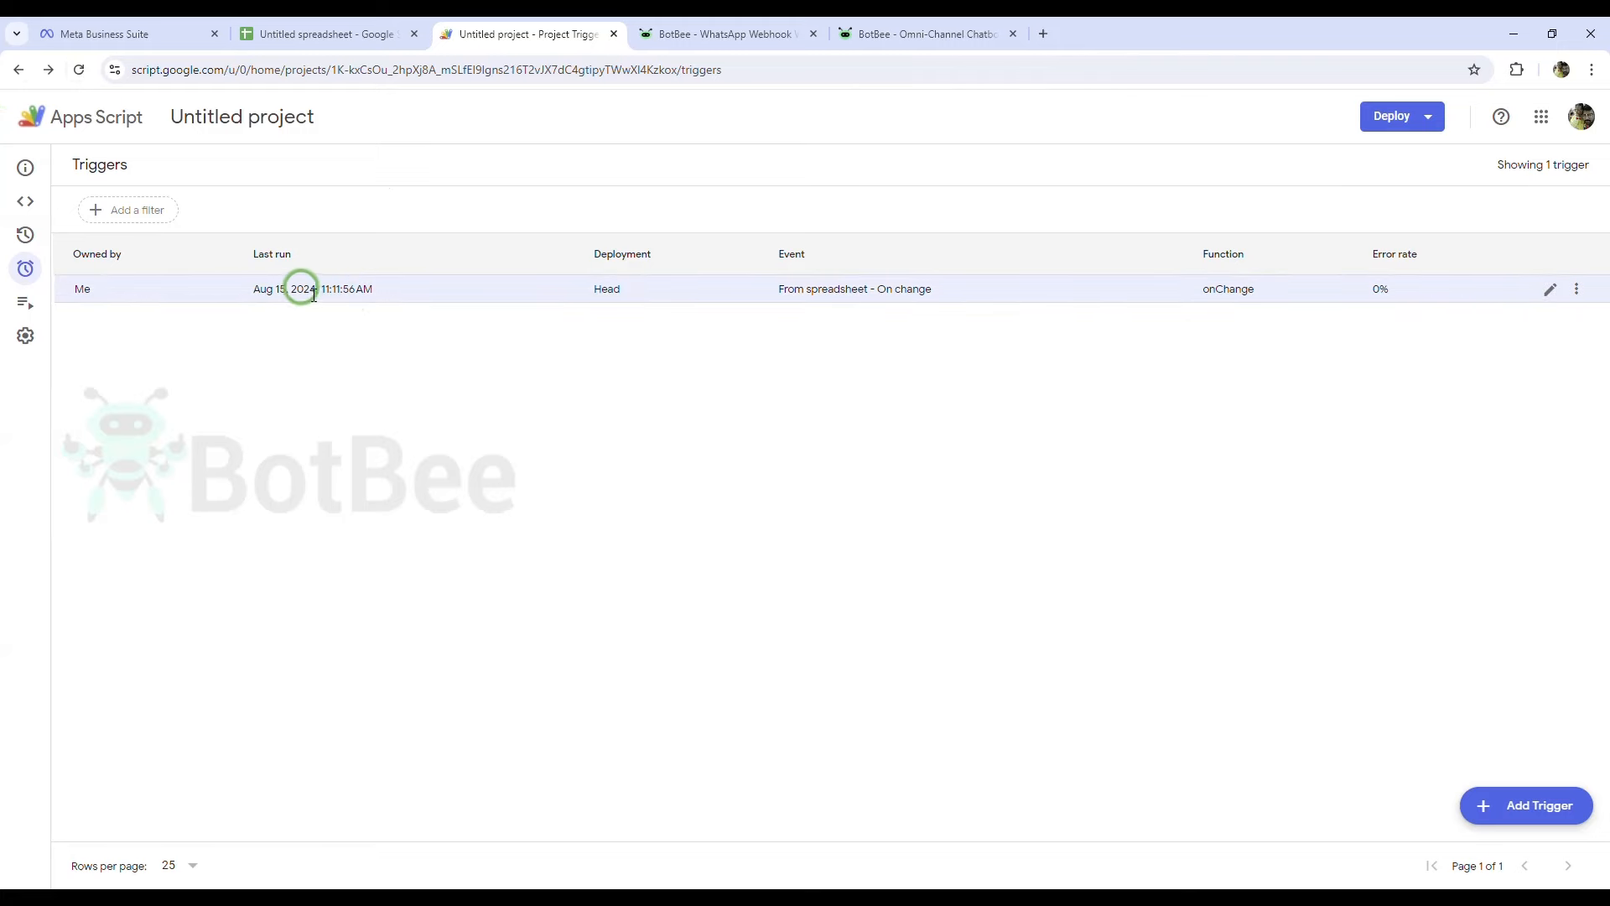
{"action": "left_click", "coordinate": [737, 23]}
{"action": "scroll", "coordinate": [514, 620], "scroll_direction": "down", "scroll_amount": 10}
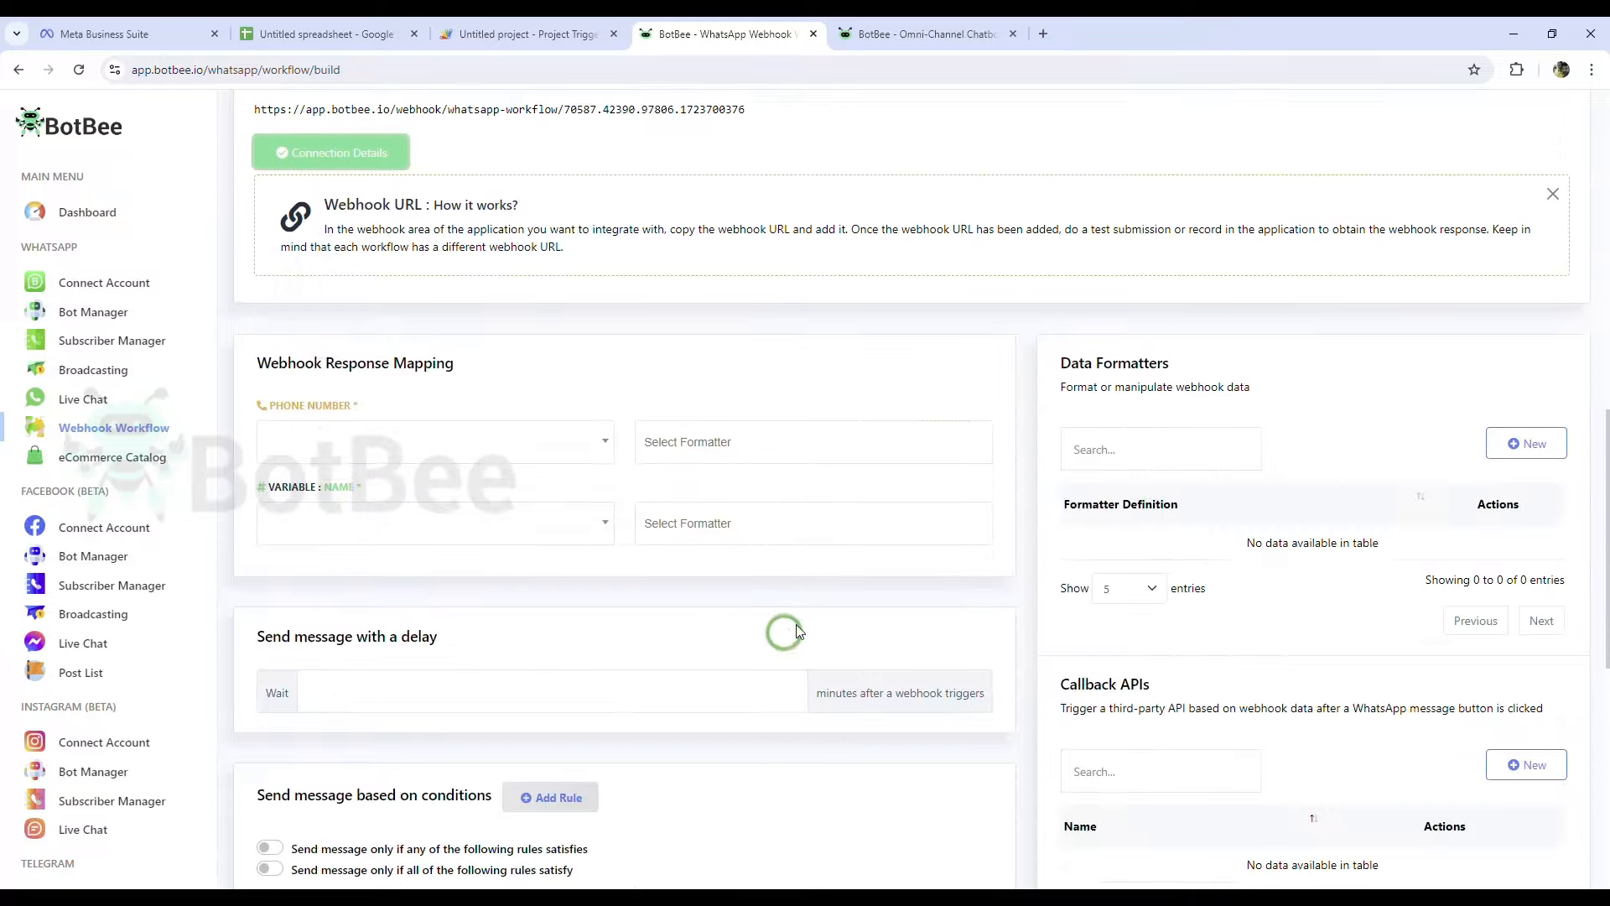
{"action": "scroll", "coordinate": [1308, 637], "scroll_direction": "down", "scroll_amount": 5}
{"action": "scroll", "coordinate": [1301, 726], "scroll_direction": "down", "scroll_amount": 3}
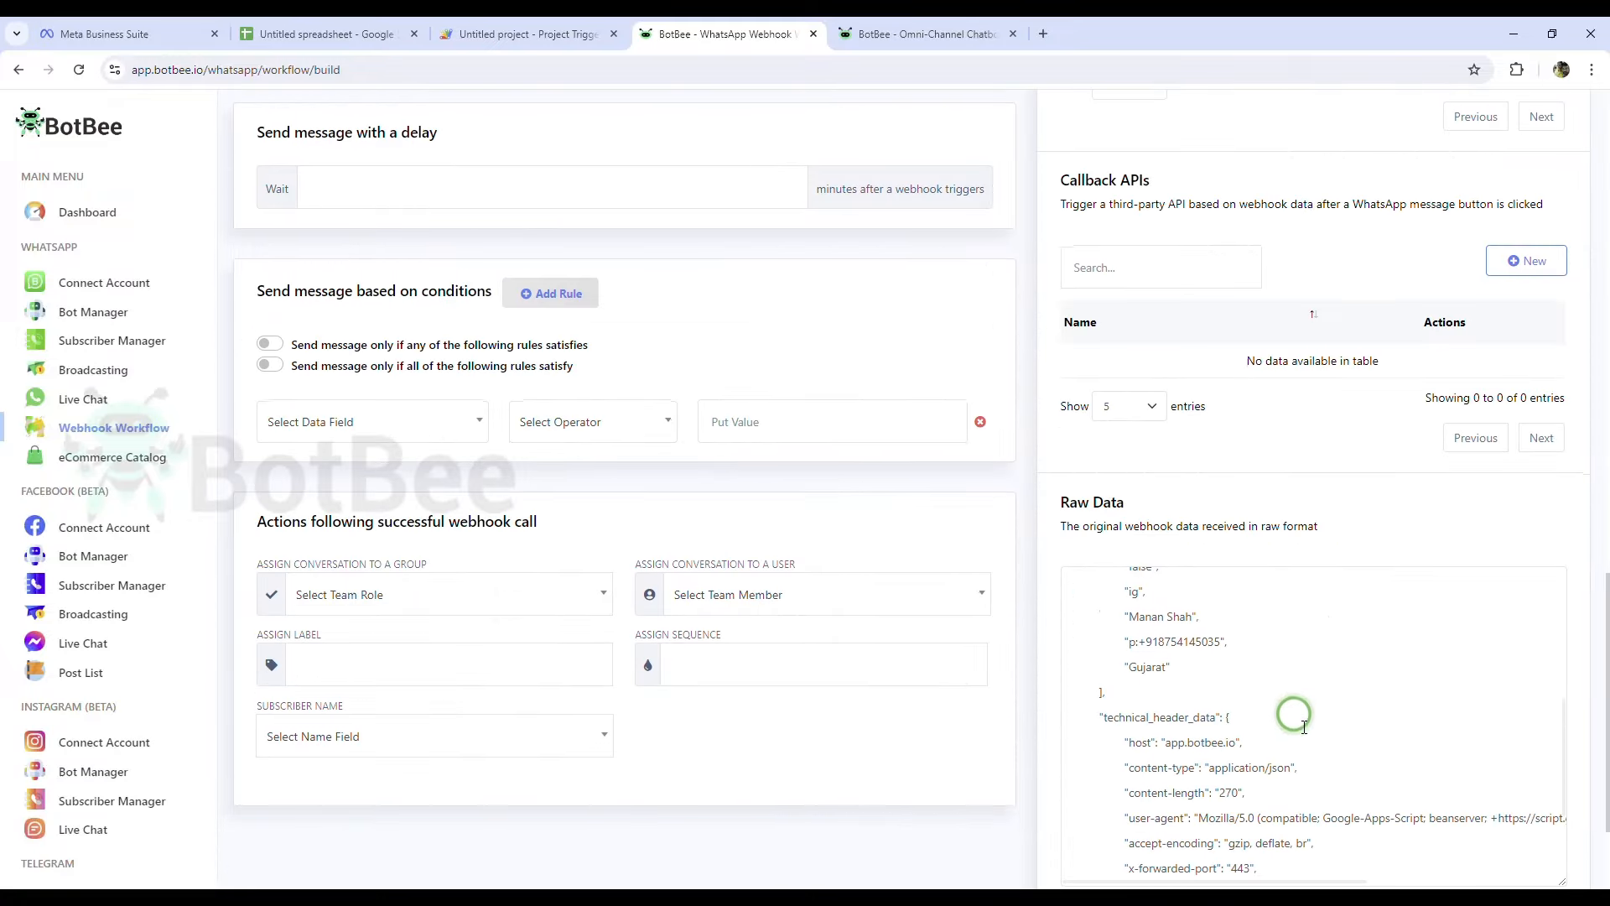
{"action": "scroll", "coordinate": [1300, 729], "scroll_direction": "up", "scroll_amount": 6}
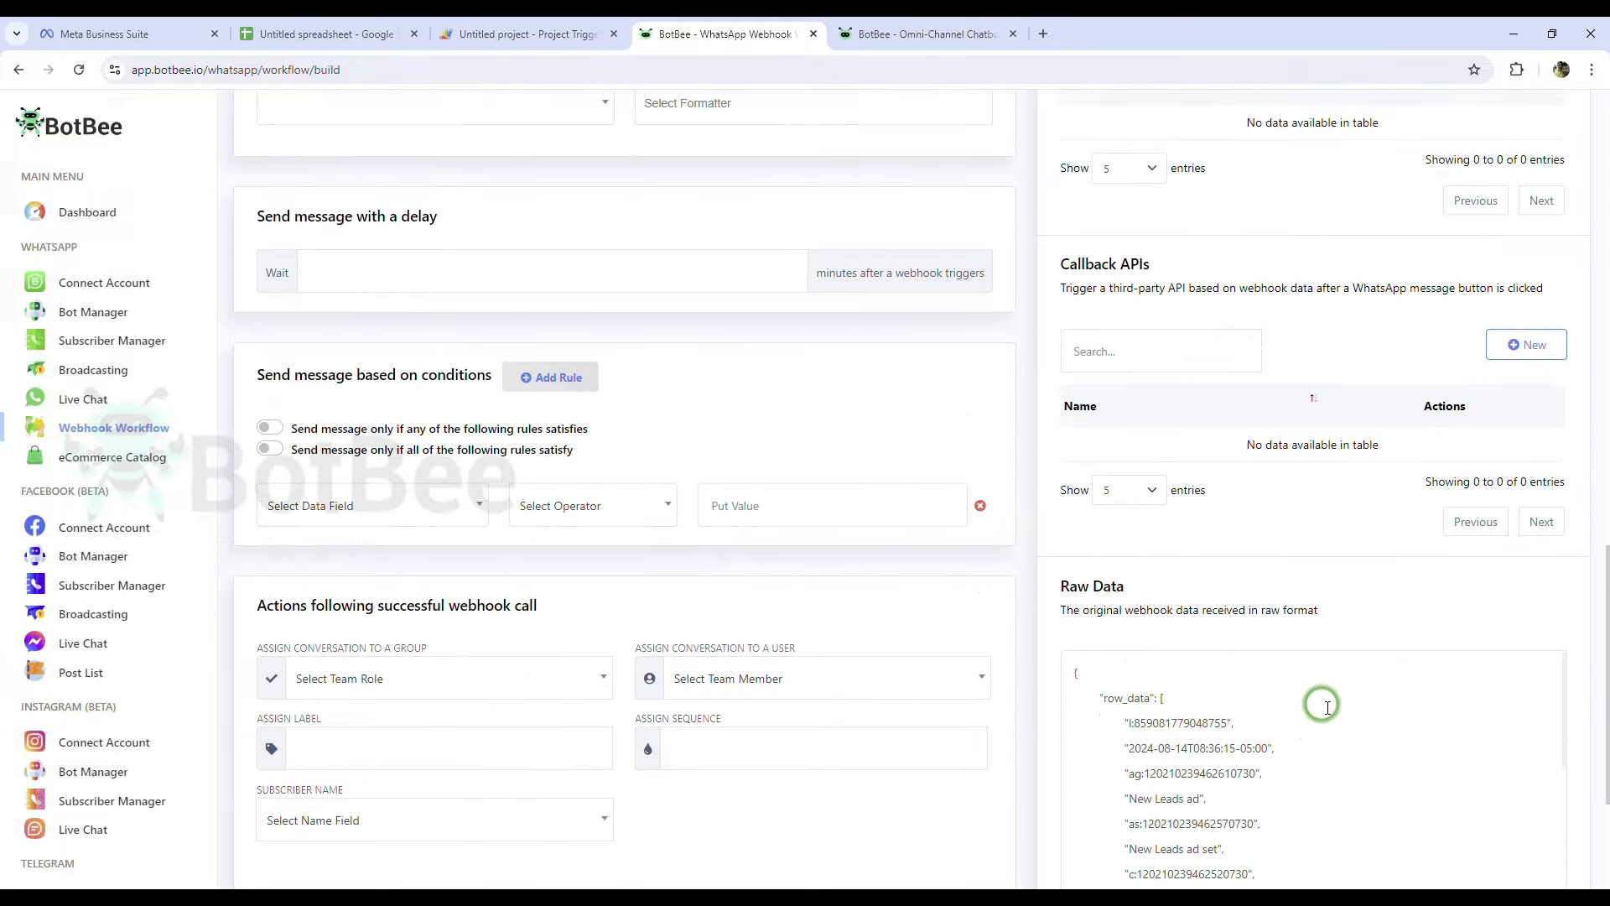
{"action": "scroll", "coordinate": [1590, 582], "scroll_direction": "down", "scroll_amount": 3}
{"action": "scroll", "coordinate": [739, 622], "scroll_direction": "up", "scroll_amount": 5}
{"action": "scroll", "coordinate": [740, 621], "scroll_direction": "up", "scroll_amount": 2}
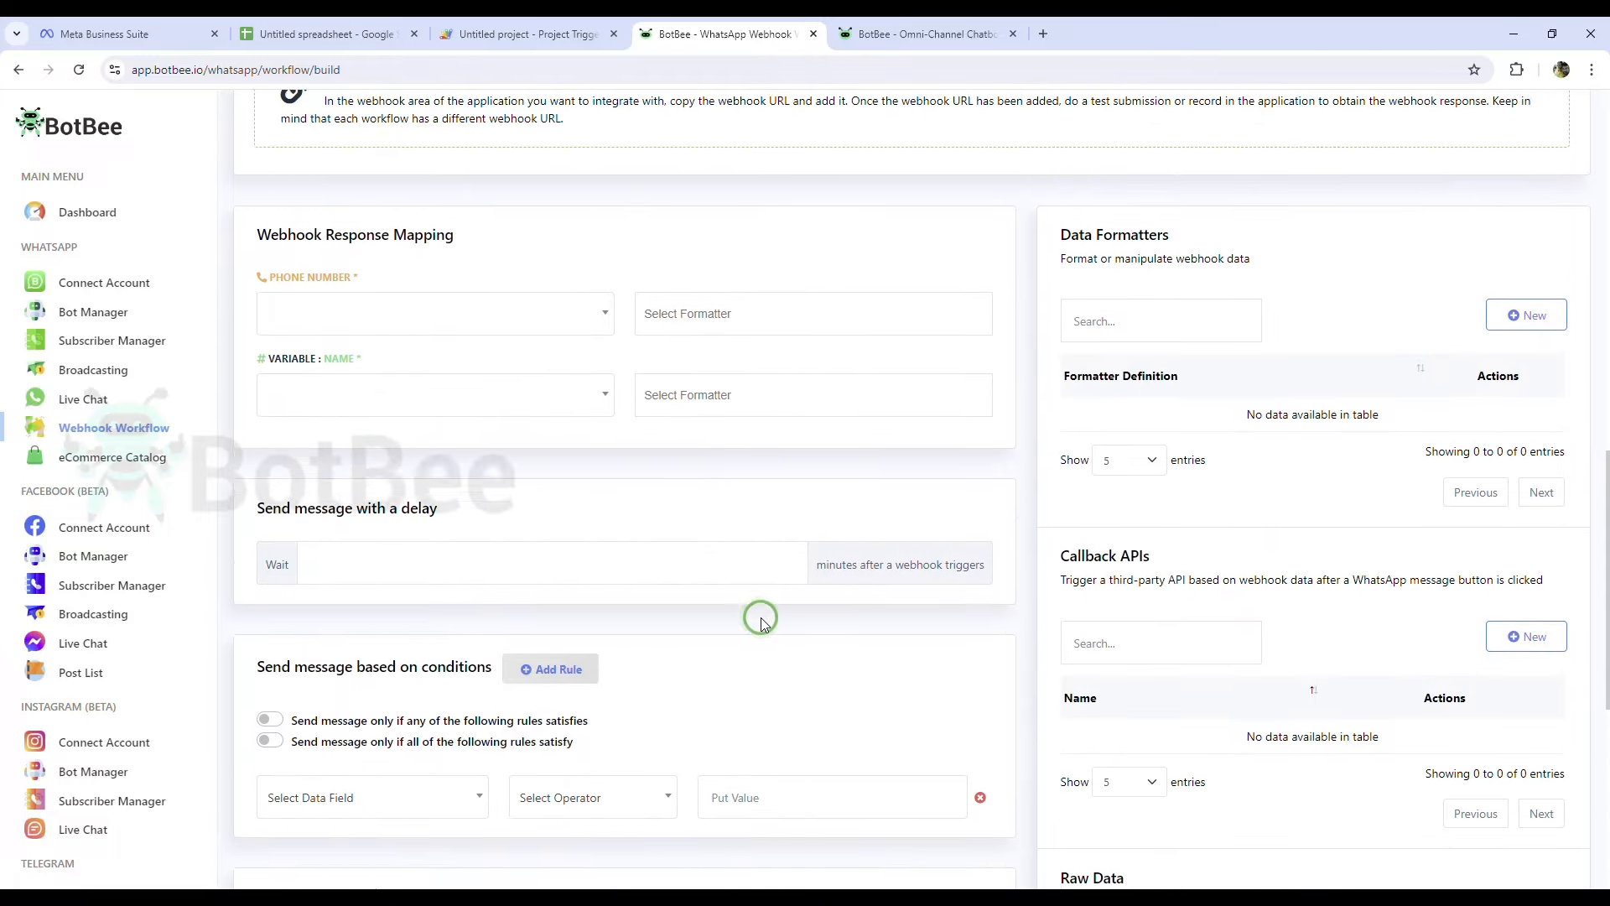
- Map the phone number in the webhook response mapping to row_data>13 and check the available formatters for it
{"action": "left_click", "coordinate": [332, 363]}
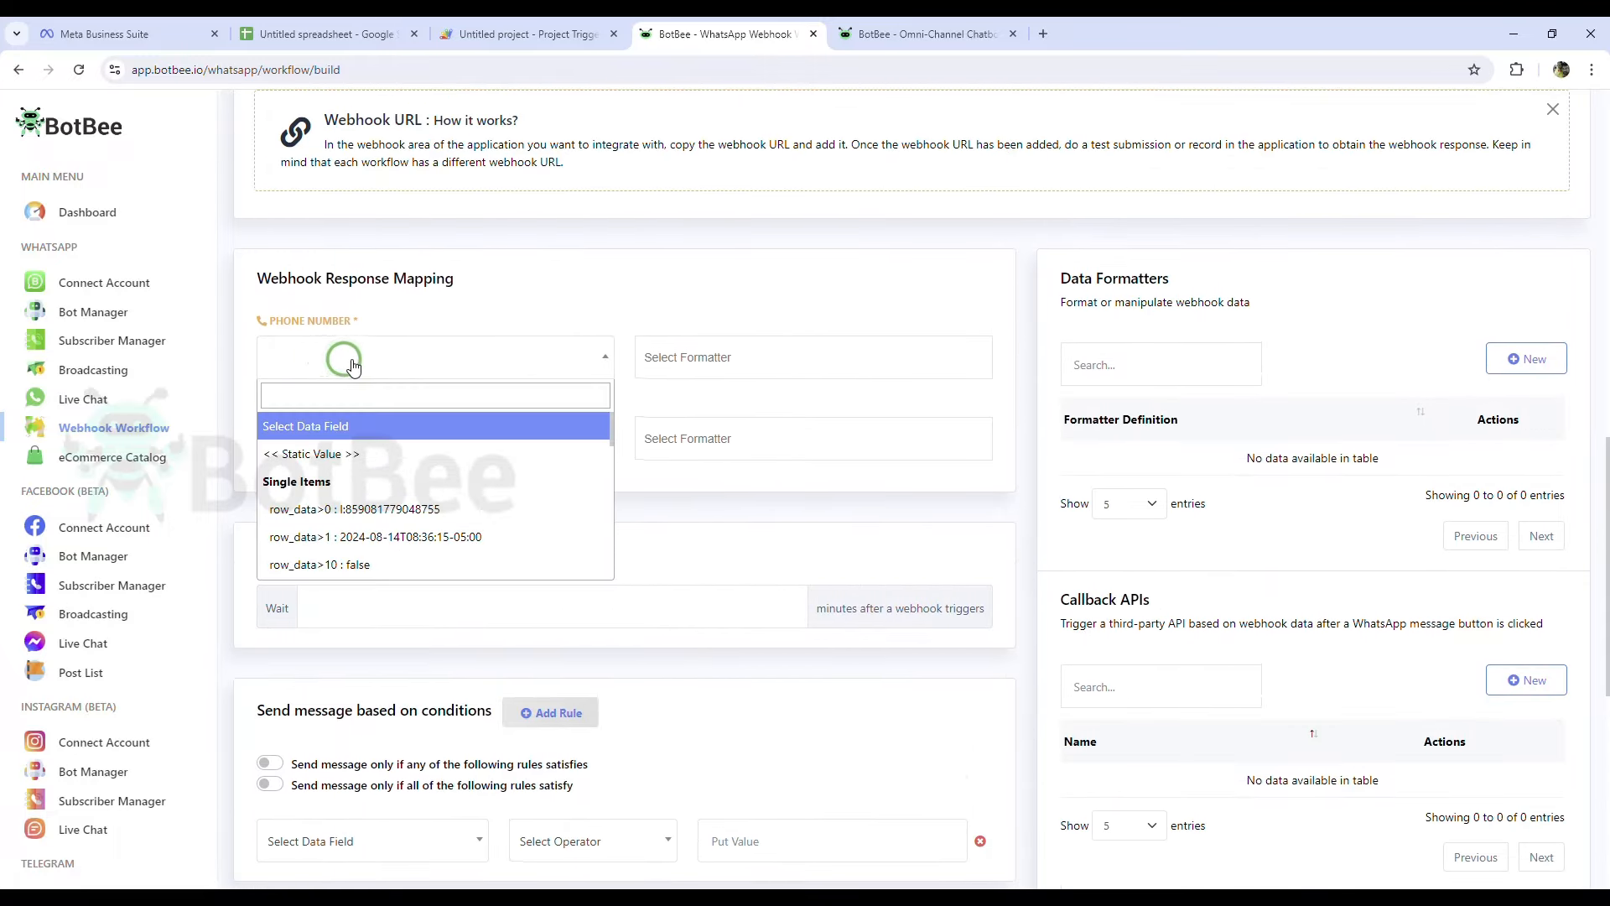
{"action": "scroll", "coordinate": [500, 474], "scroll_direction": "down", "scroll_amount": 2}
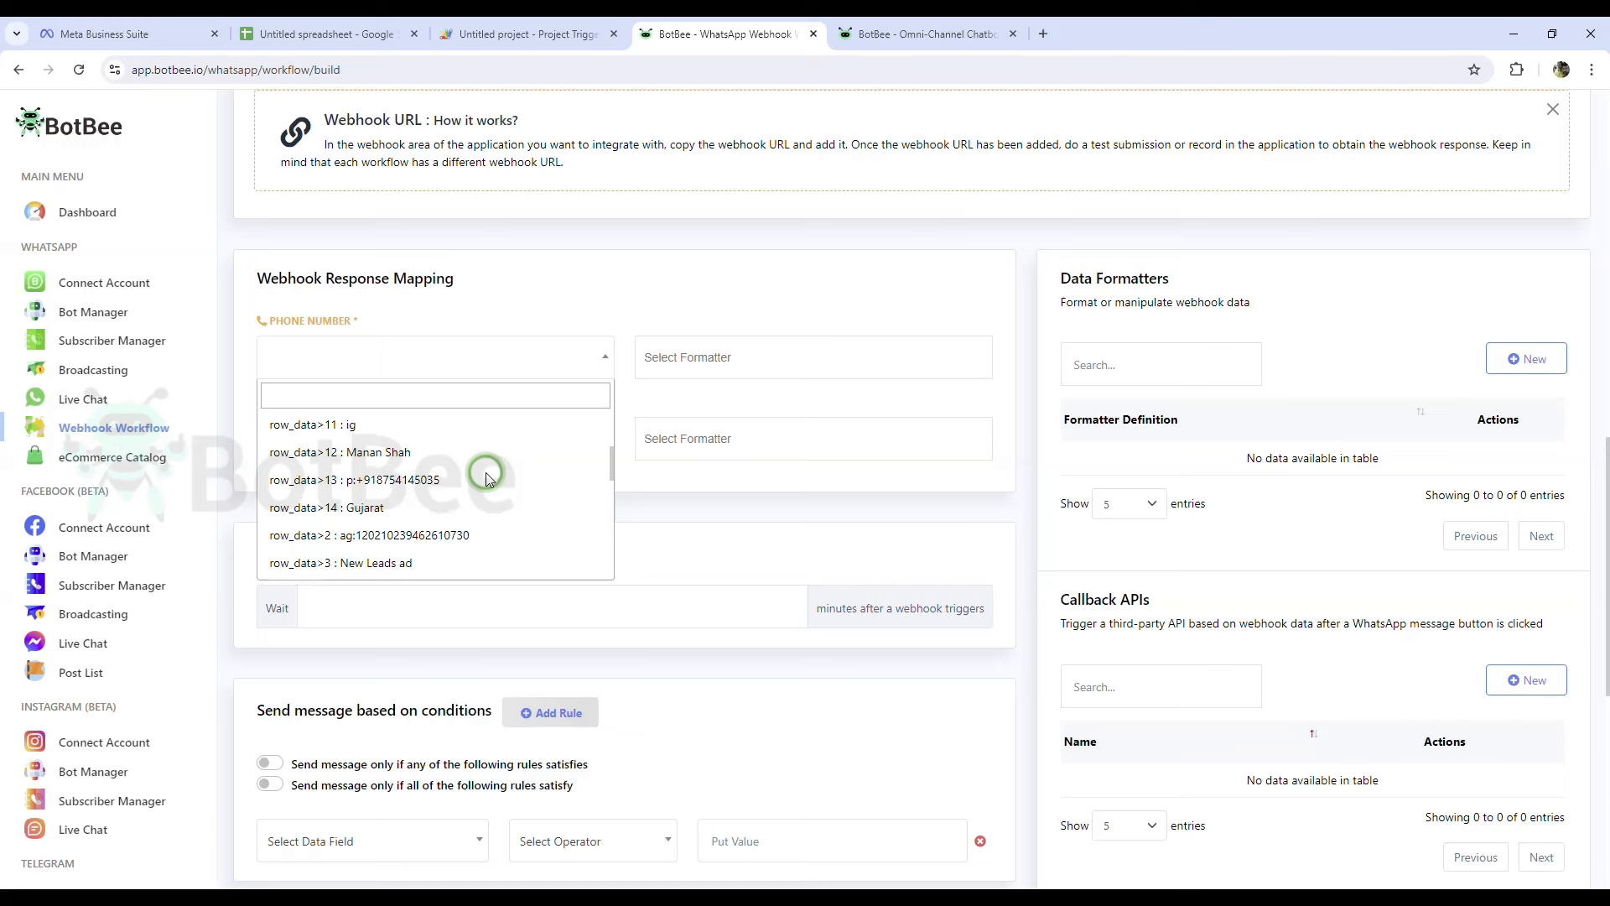
{"action": "left_click", "coordinate": [494, 479]}
{"action": "left_click", "coordinate": [701, 349]}
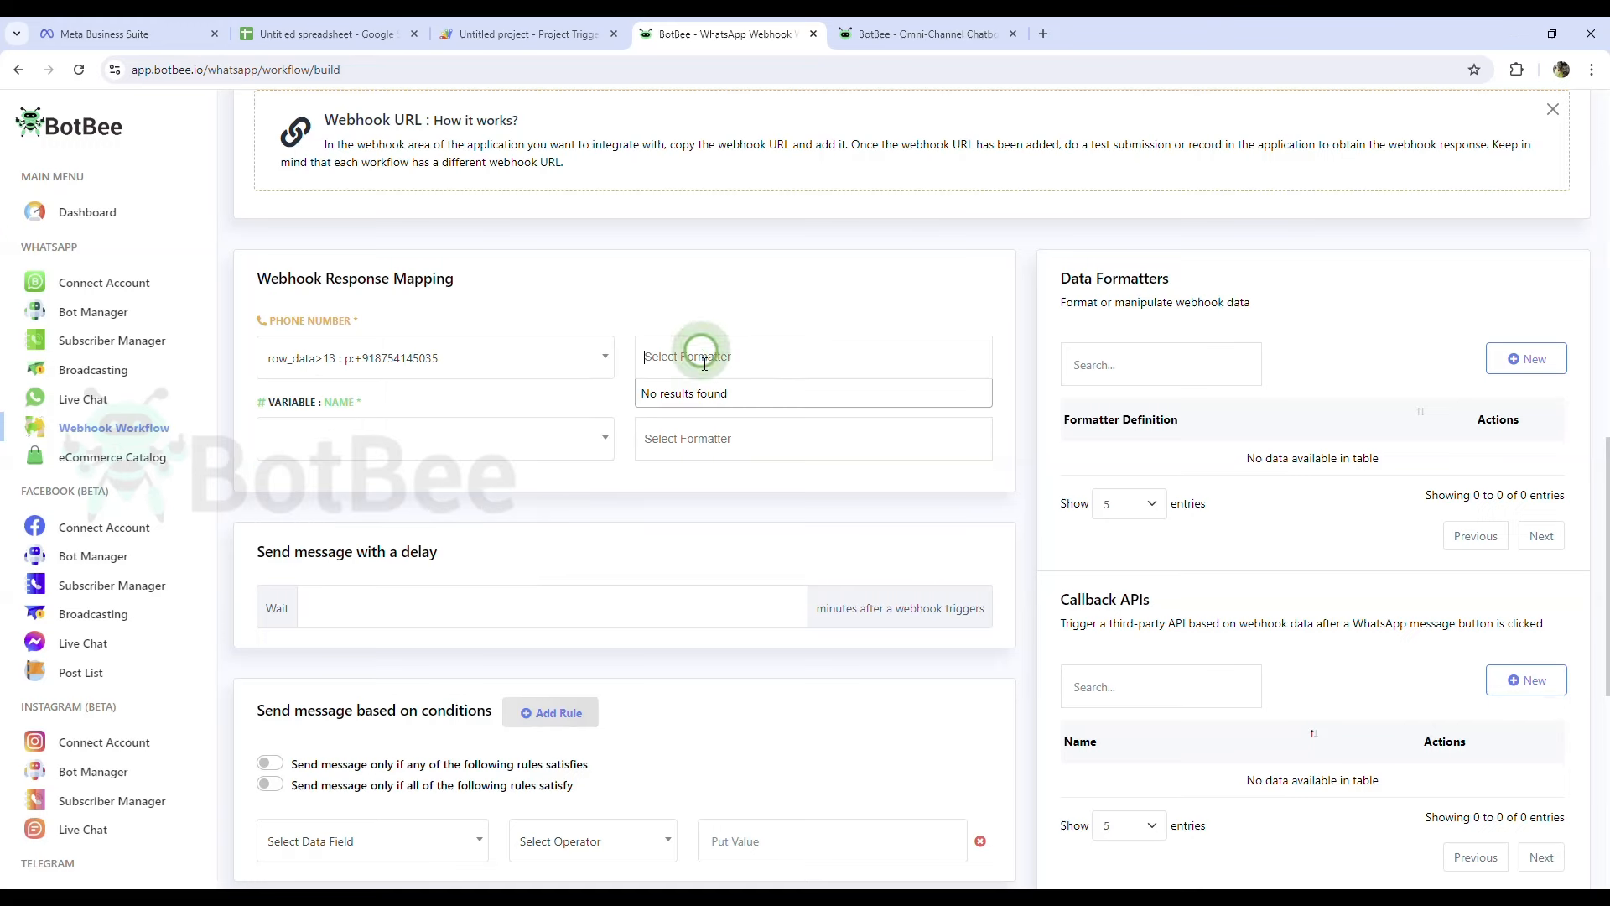
{"action": "left_click", "coordinate": [696, 352]}
- Create and save a data formatter named removeplus that uses Trim Left to remove "+"
{"action": "left_click", "coordinate": [1522, 359]}
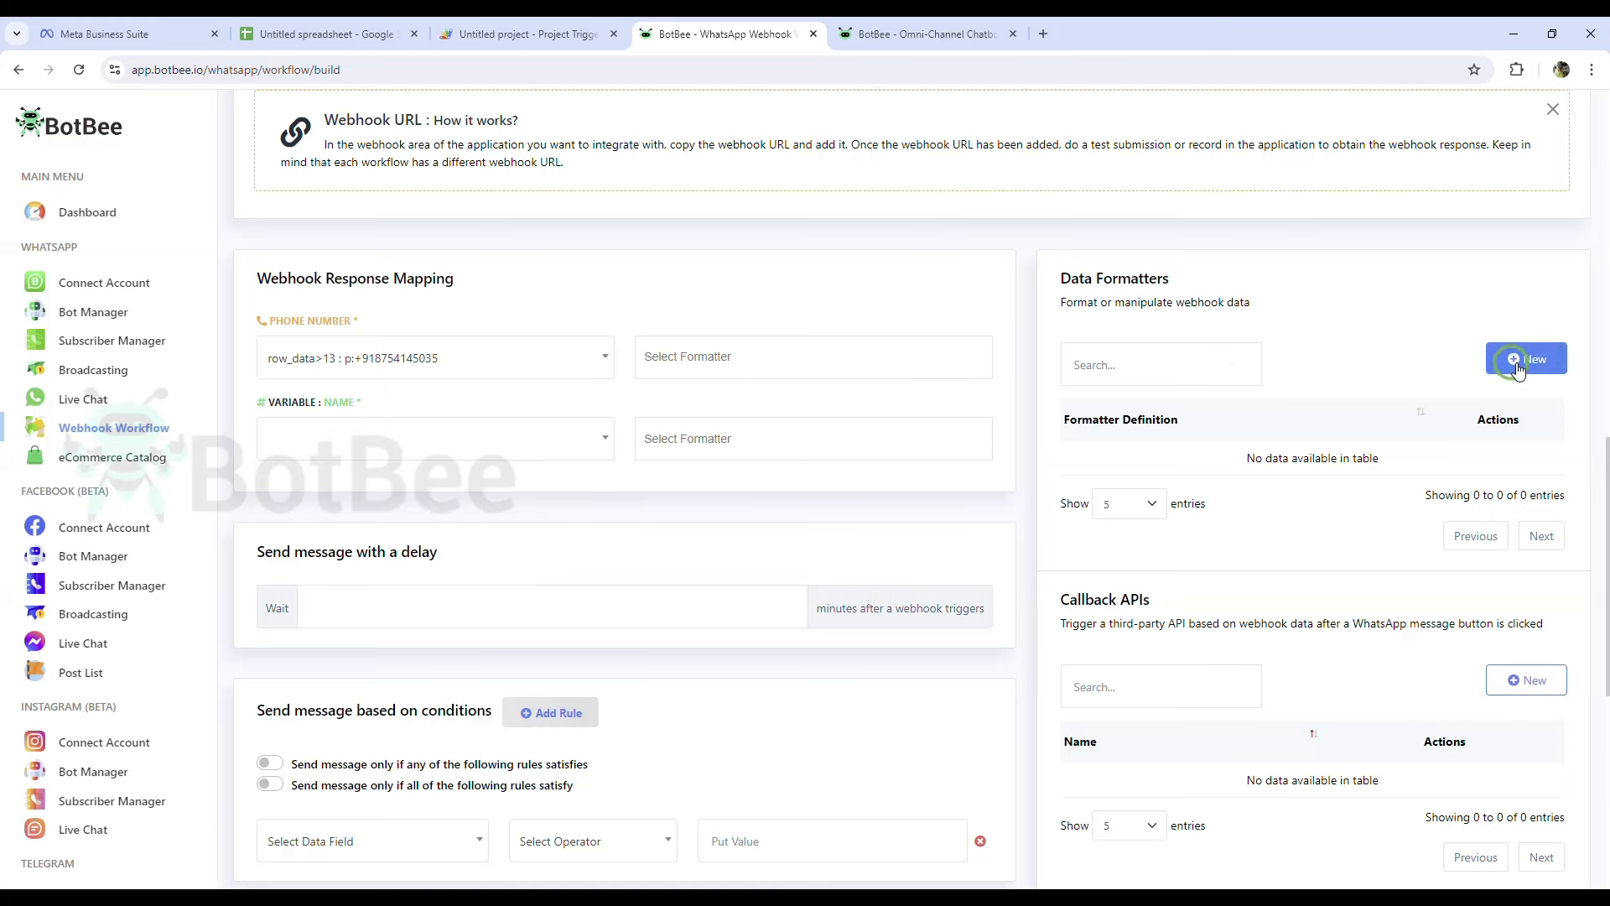
{"action": "left_click", "coordinate": [1056, 185]}
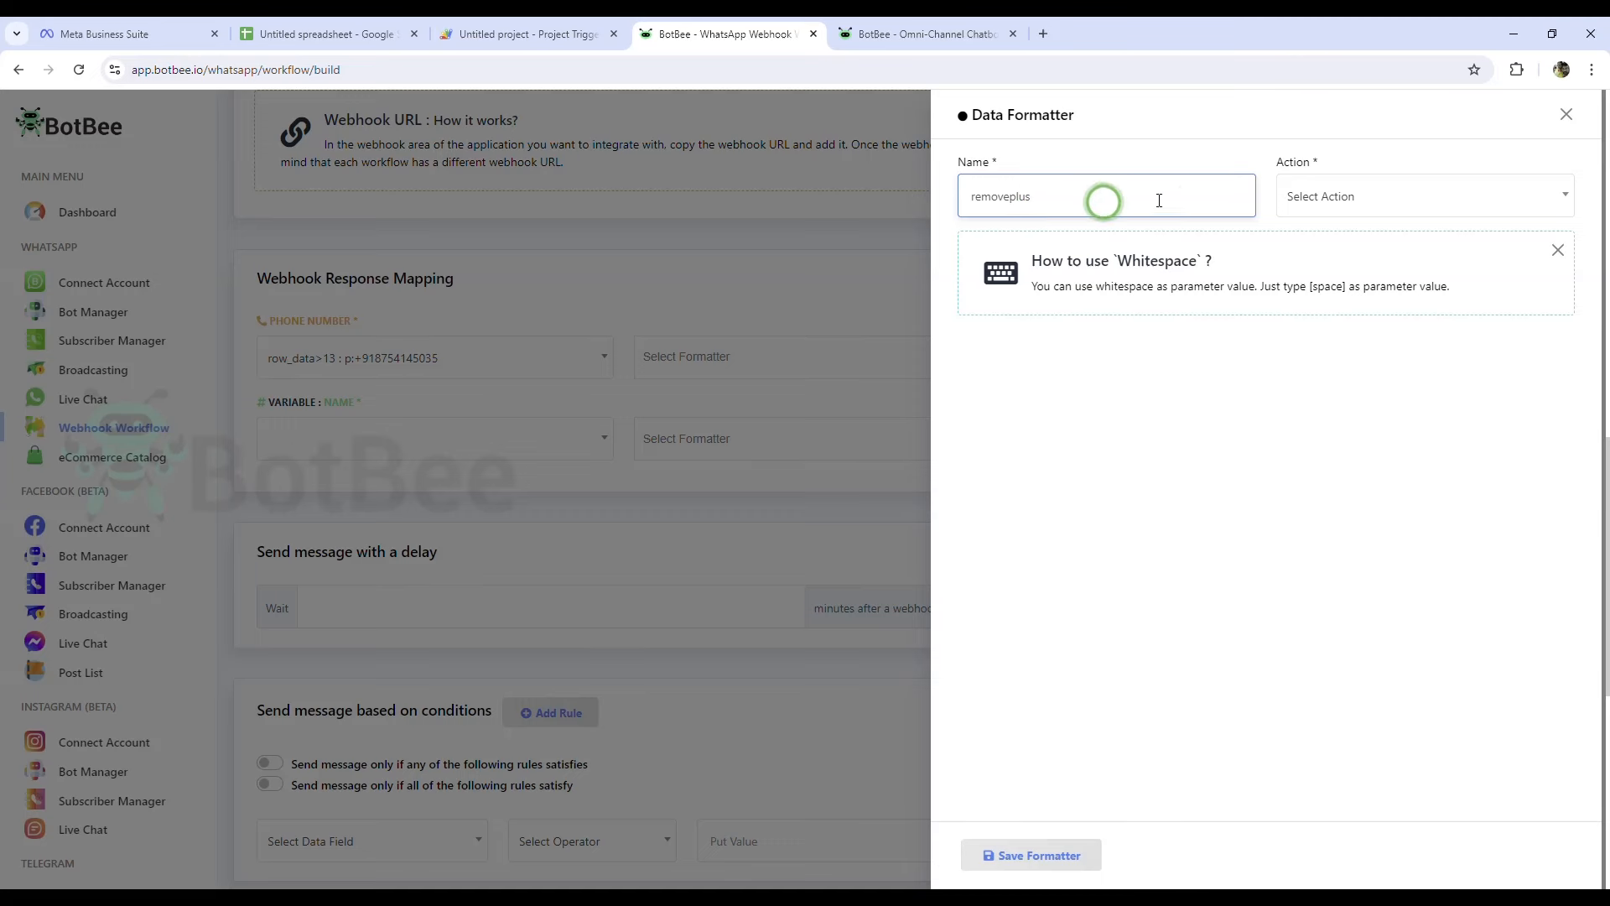
{"action": "left_click", "coordinate": [1364, 189]}
{"action": "left_click", "coordinate": [1359, 245]}
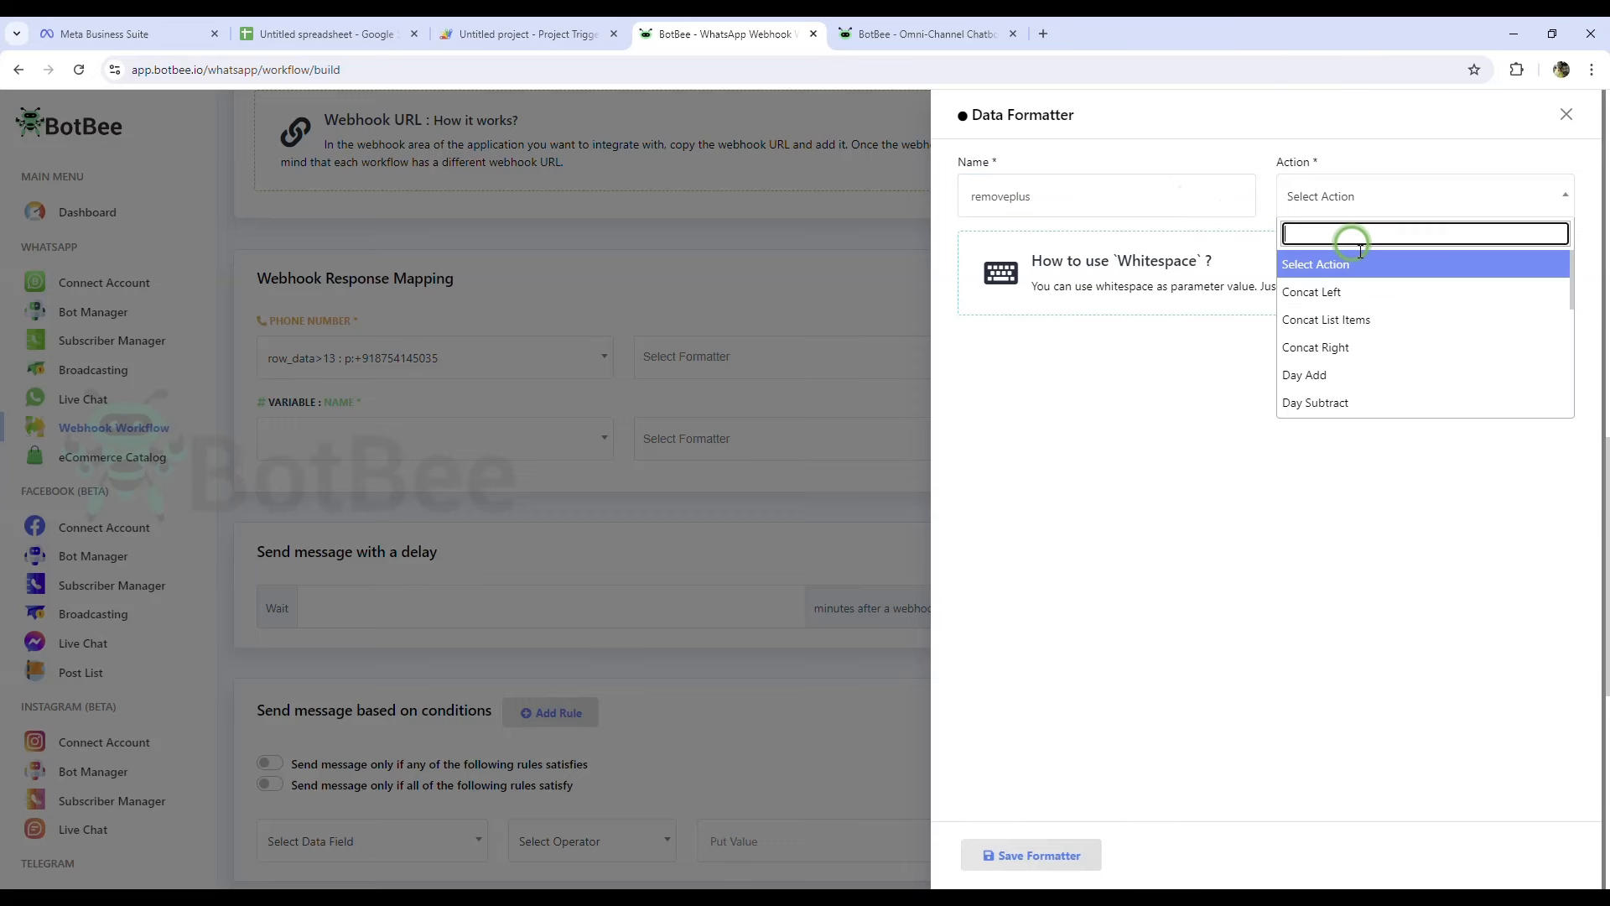
{"action": "type", "text": "trim"}
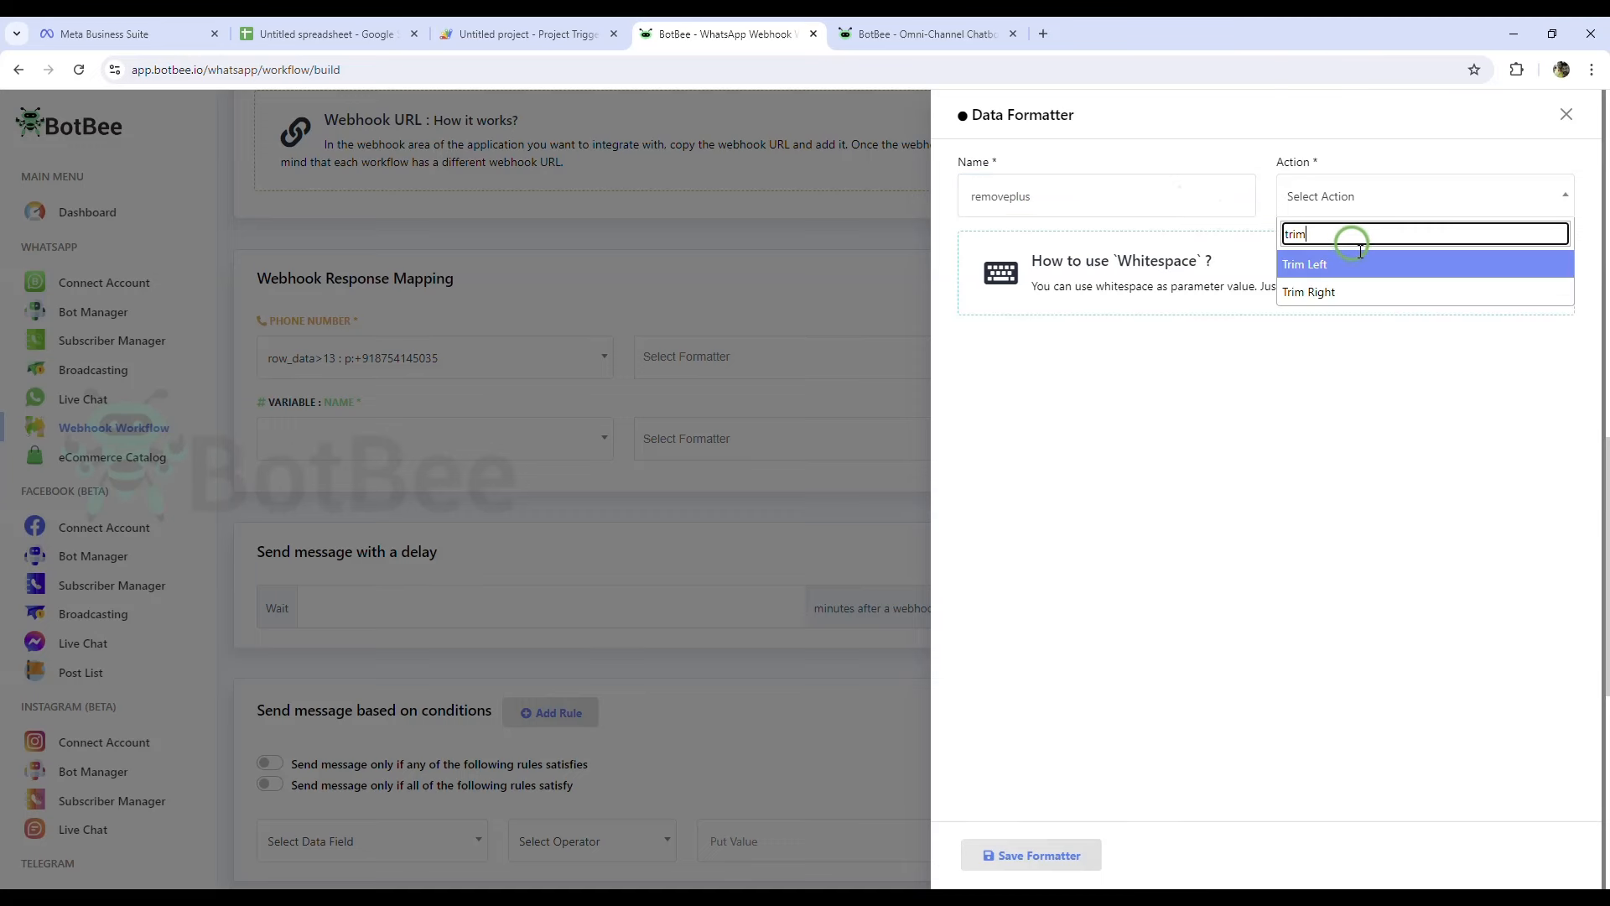
{"action": "left_click", "coordinate": [1355, 265]}
{"action": "left_click", "coordinate": [1211, 271]}
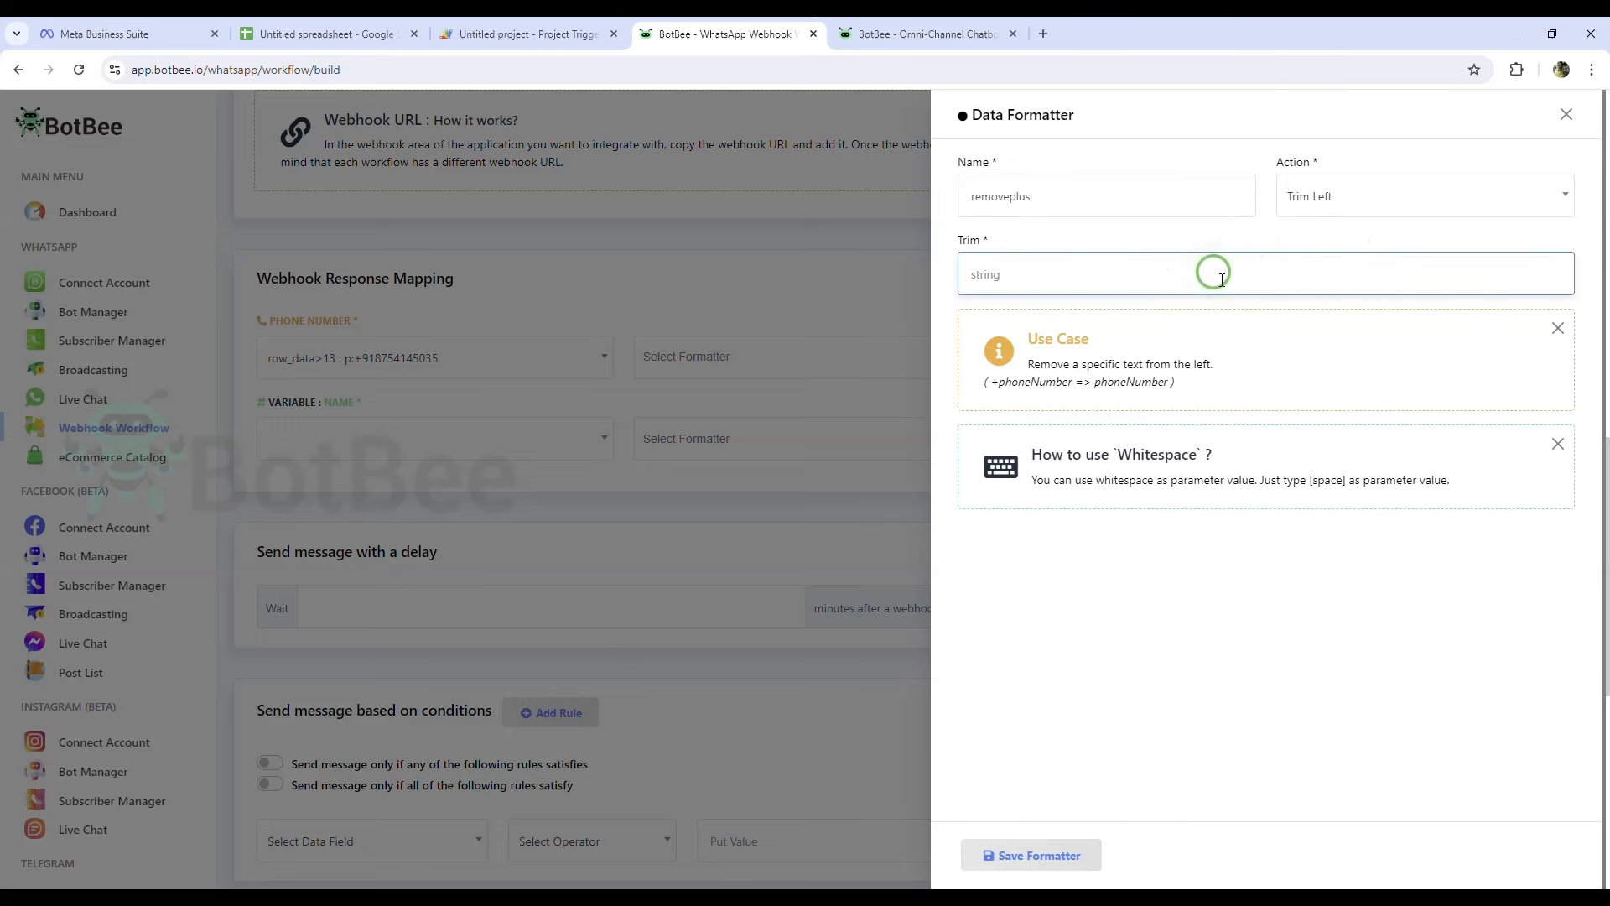
{"action": "left_click", "coordinate": [1043, 855]}
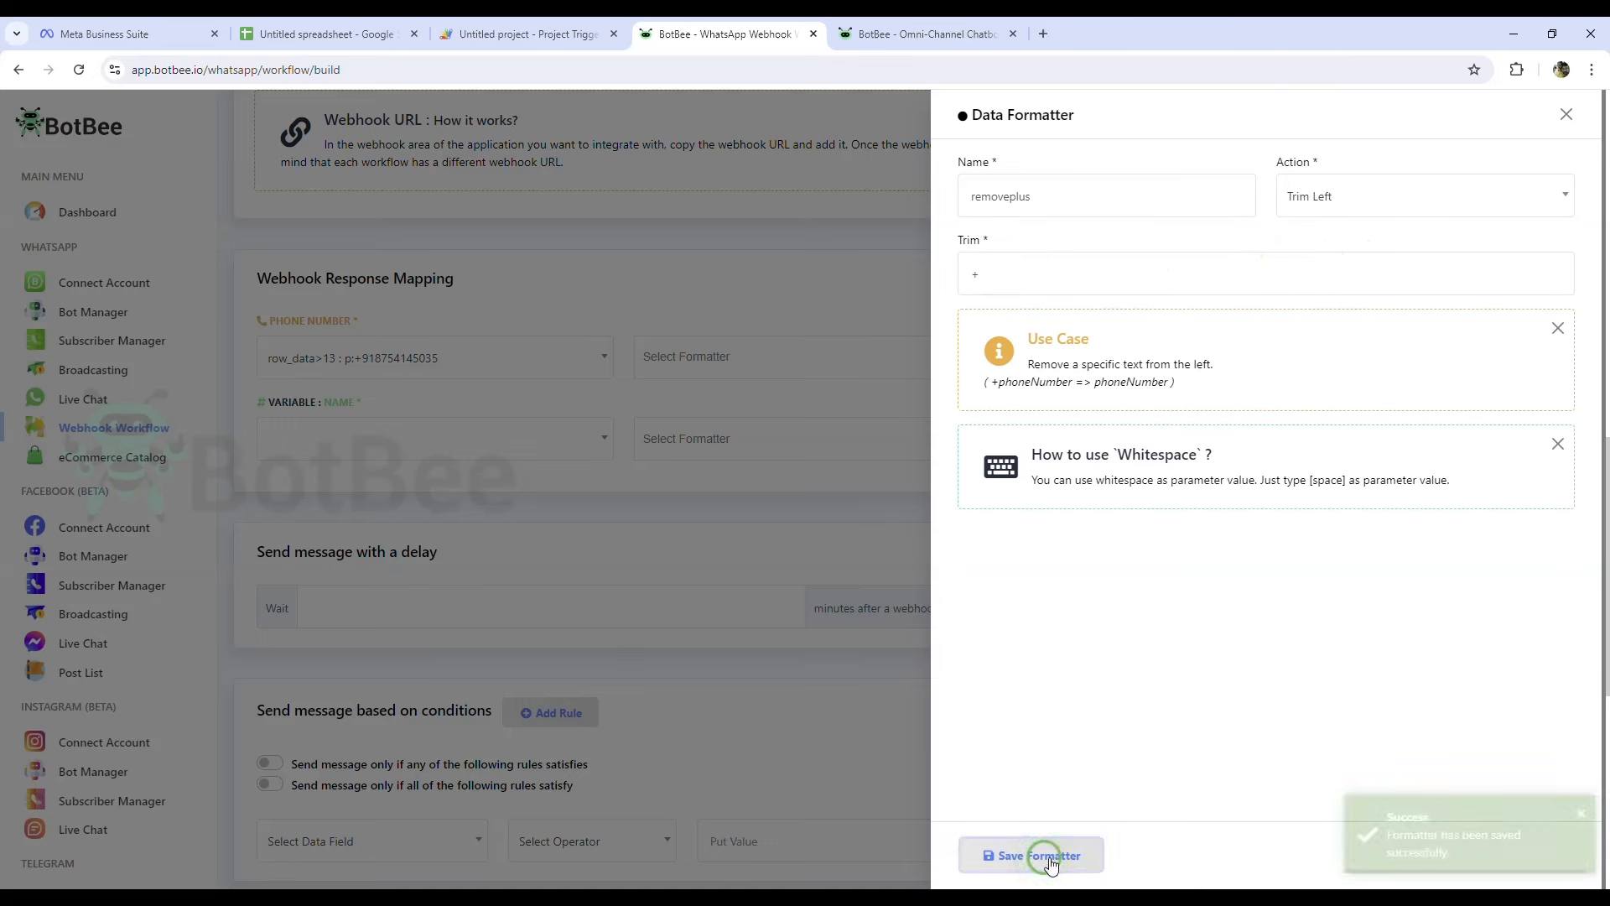
{"action": "left_click", "coordinate": [1566, 115]}
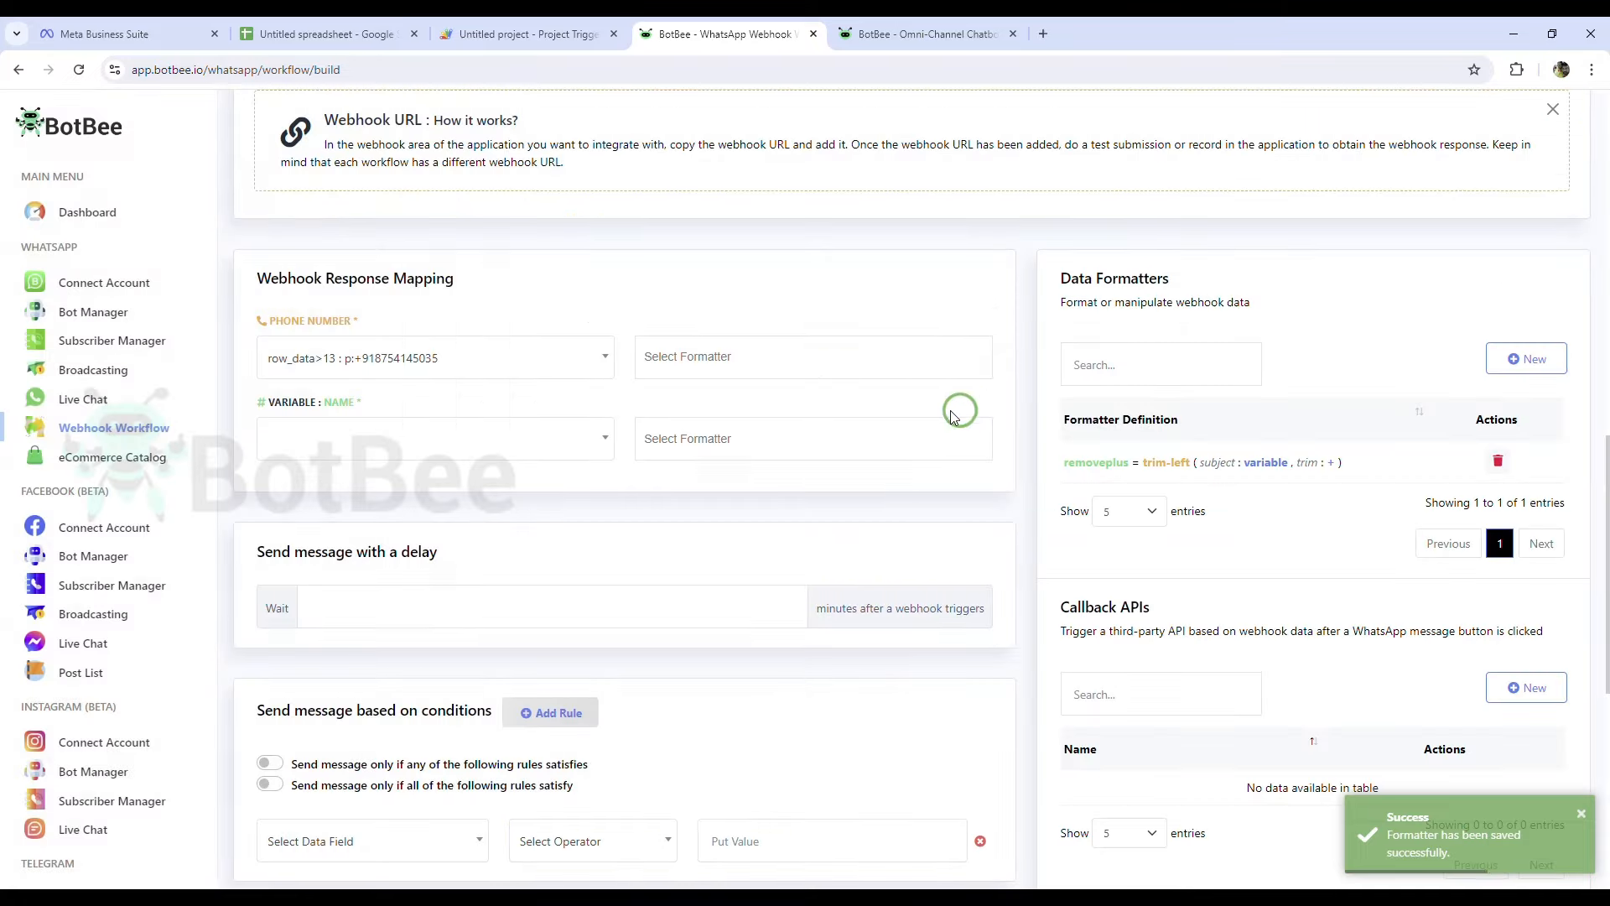
- Apply the removeplus formatter to the phone number and map the template's name variable to row_data>12
{"action": "left_click", "coordinate": [826, 369]}
{"action": "left_click", "coordinate": [759, 392]}
{"action": "left_click", "coordinate": [448, 436]}
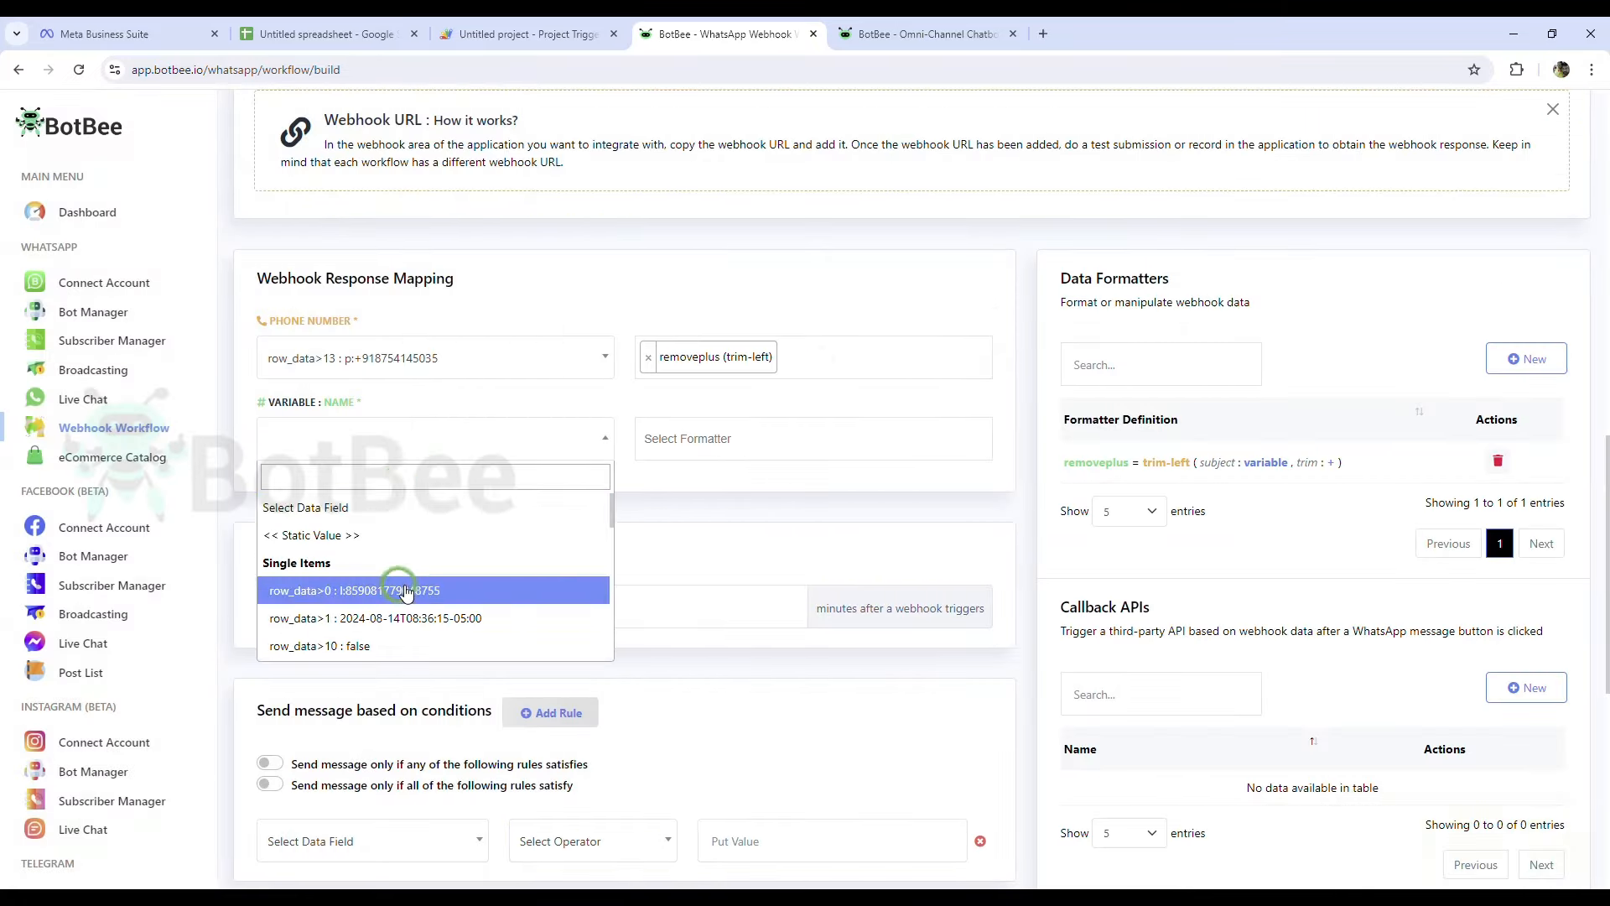
{"action": "scroll", "coordinate": [430, 579], "scroll_direction": "down", "scroll_amount": 1}
{"action": "left_click", "coordinate": [415, 612]}
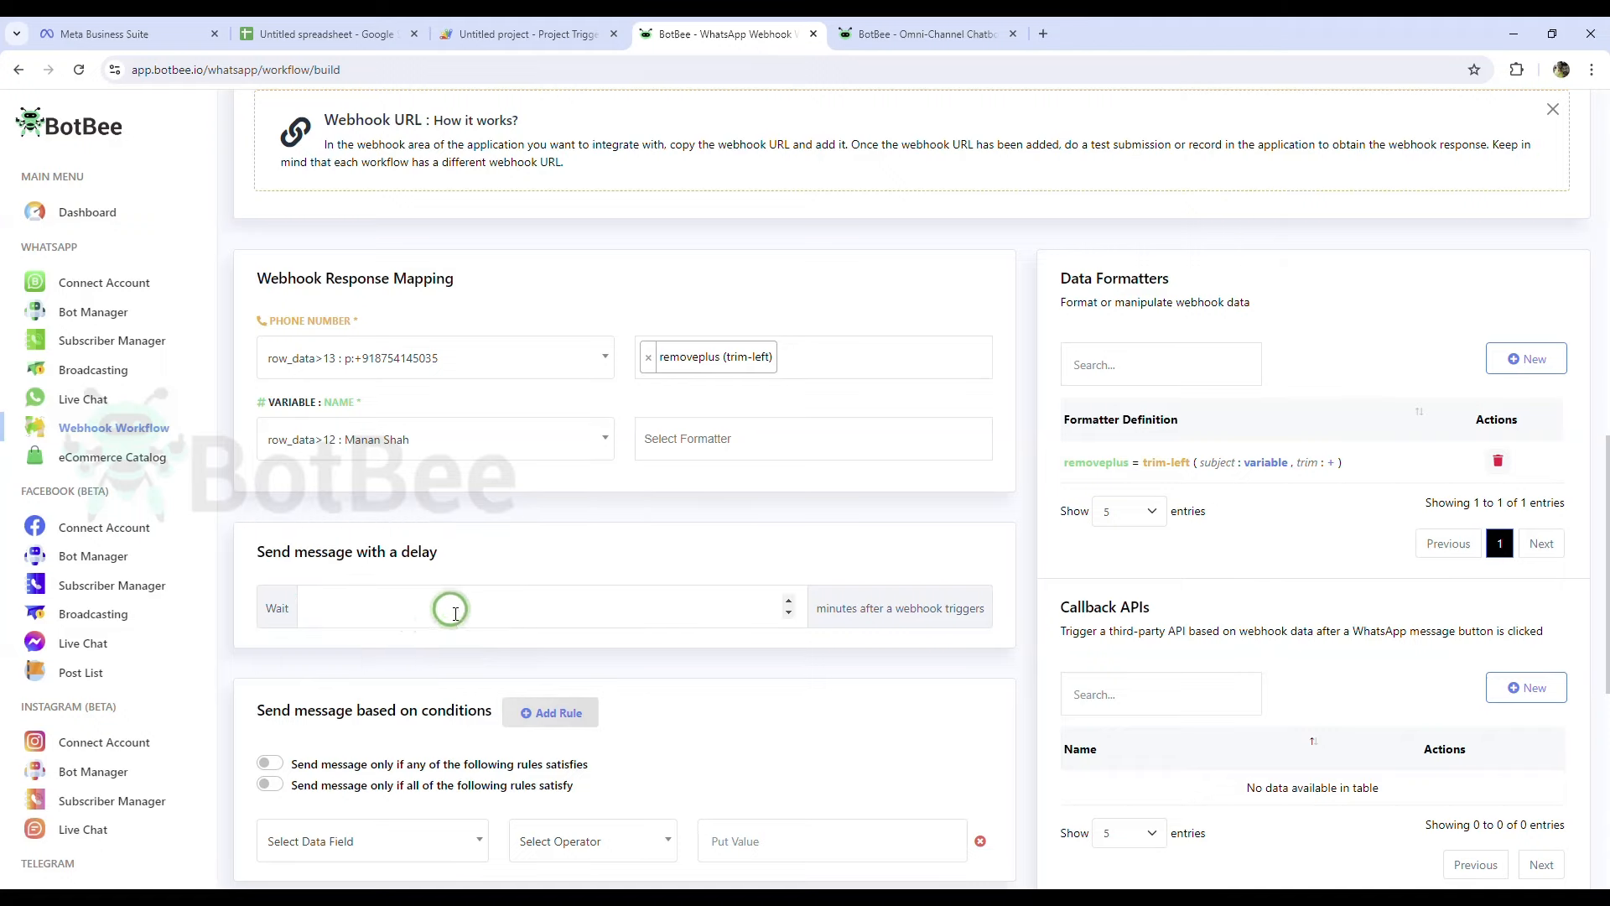
- For the actions following a successful webhook call, assign the New FB label and set the subscriber name to row_data>12
{"action": "scroll", "coordinate": [584, 592], "scroll_direction": "down", "scroll_amount": 5}
{"action": "scroll", "coordinate": [584, 593], "scroll_direction": "down", "scroll_amount": 2}
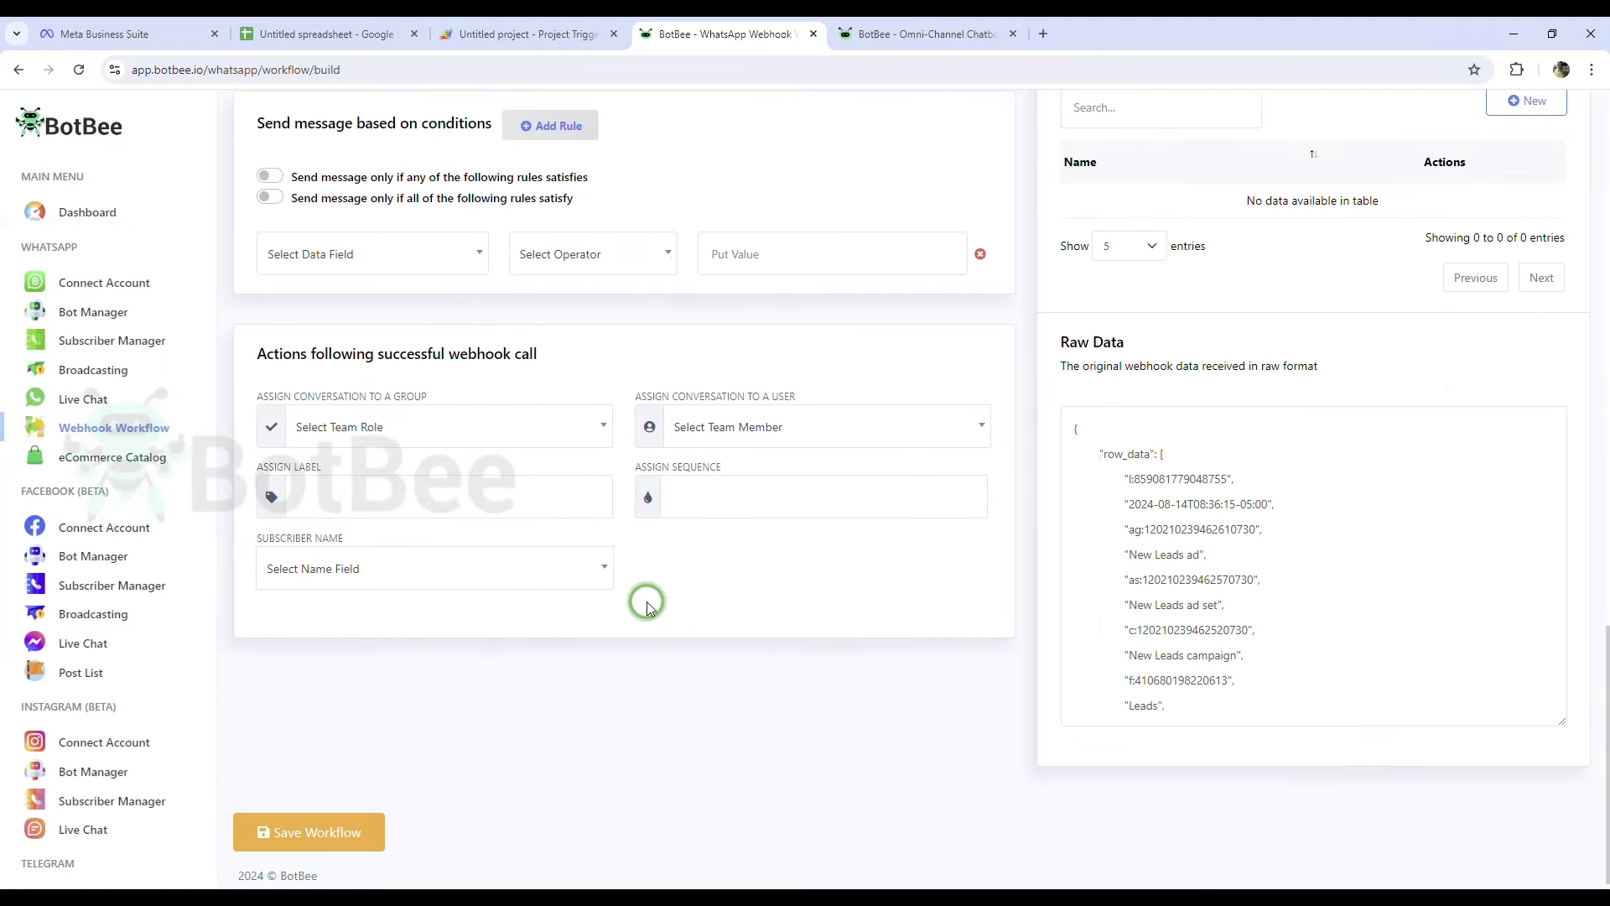
{"action": "left_click", "coordinate": [374, 506]}
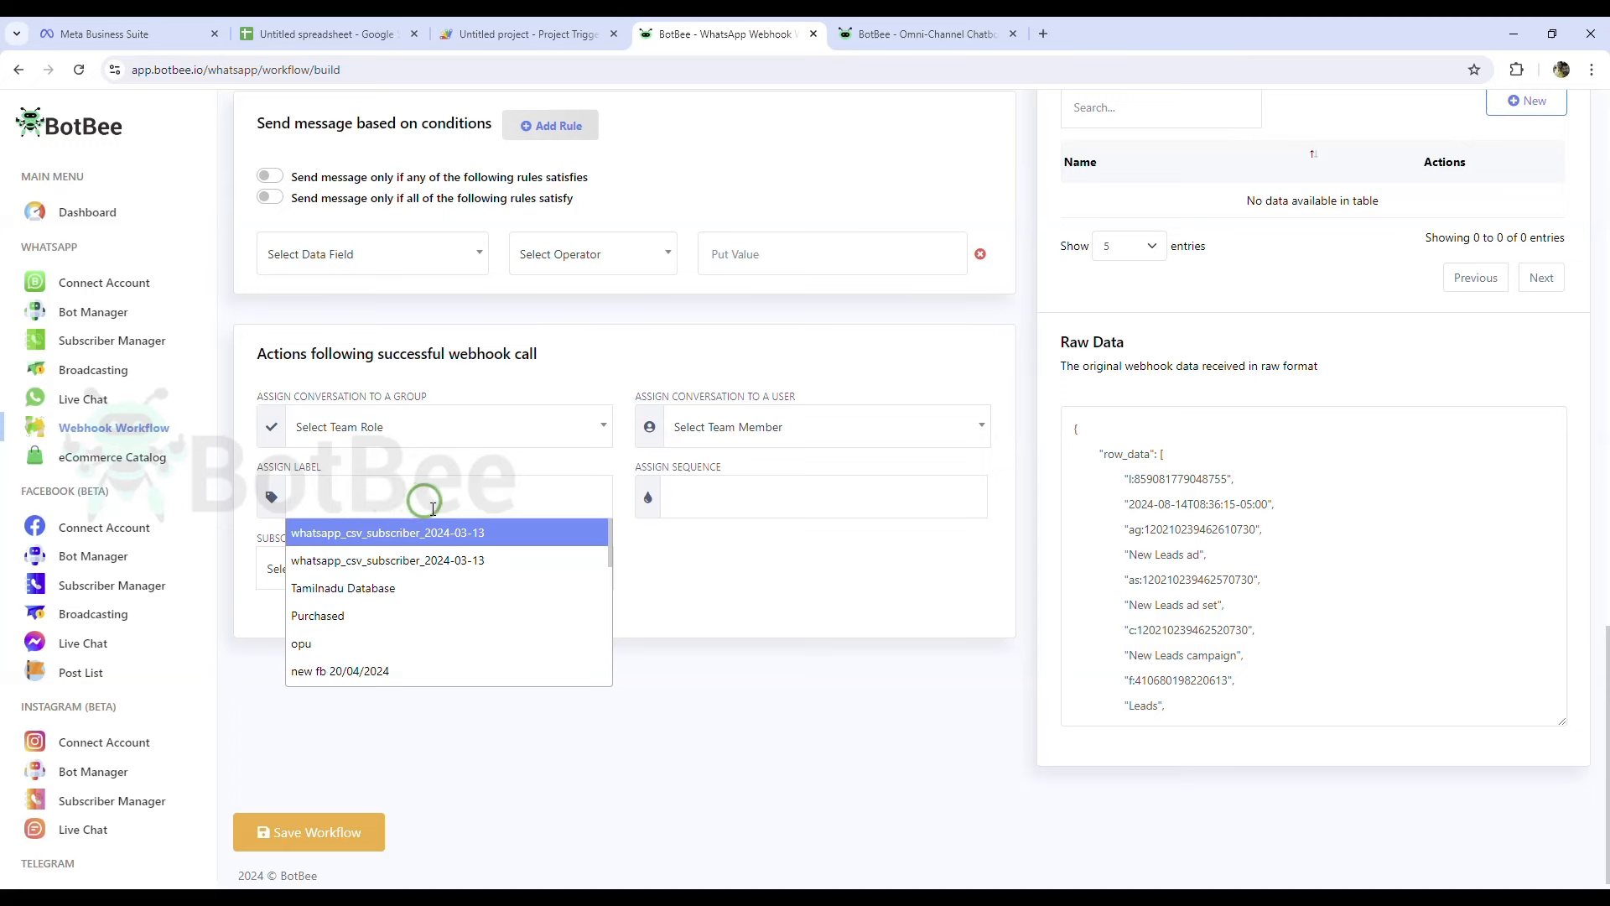
{"action": "scroll", "coordinate": [472, 561], "scroll_direction": "down", "scroll_amount": 2}
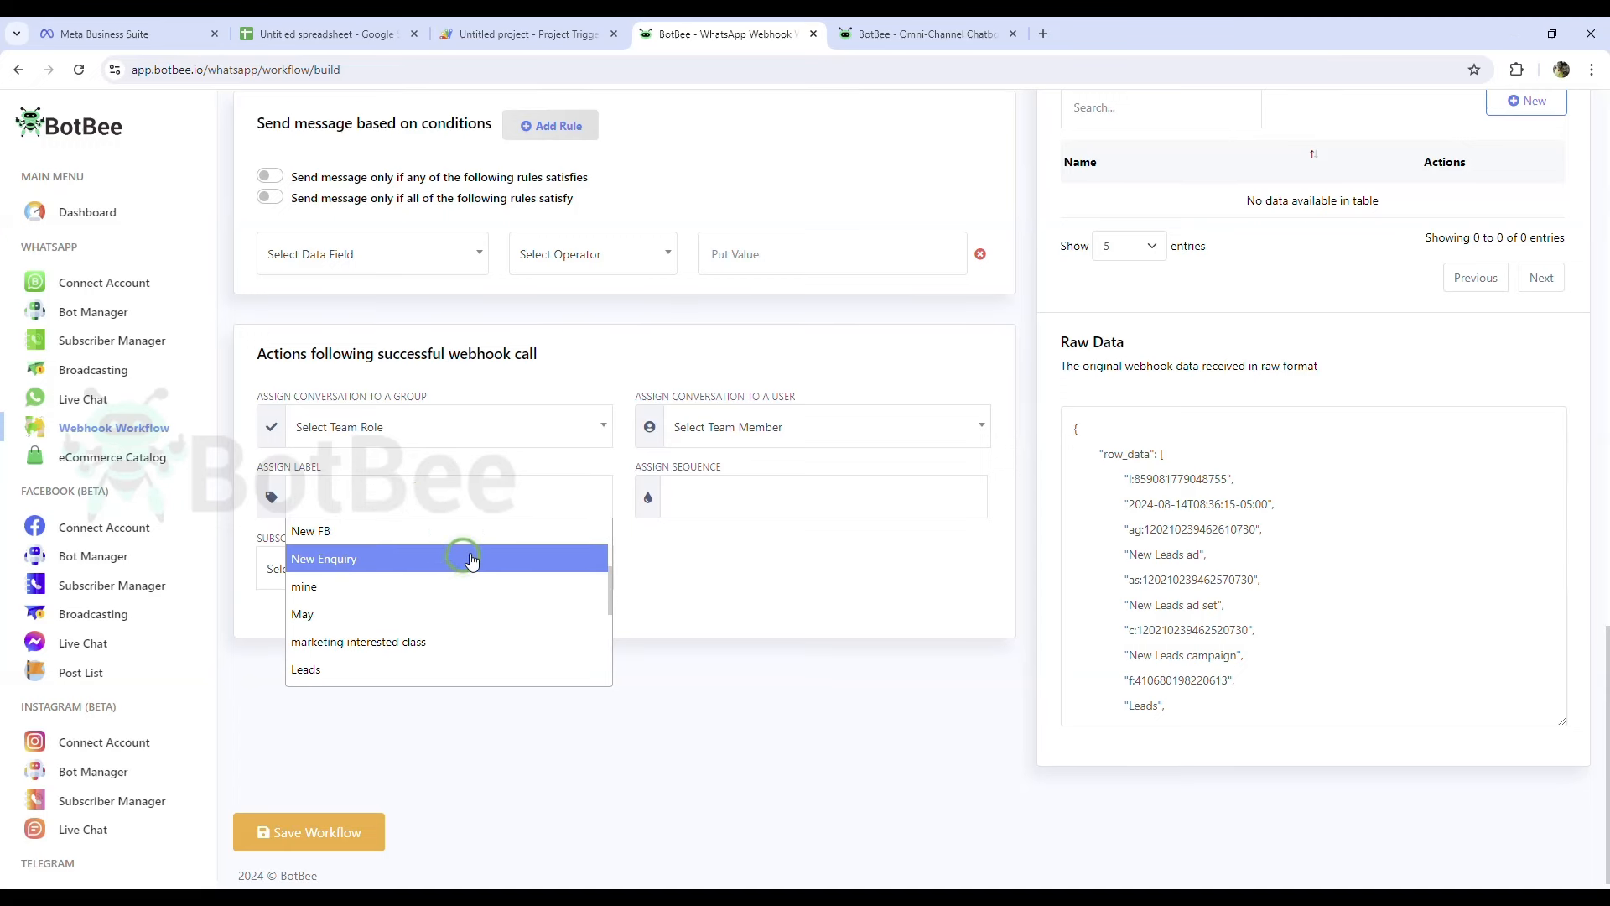
{"action": "left_click", "coordinate": [425, 546]}
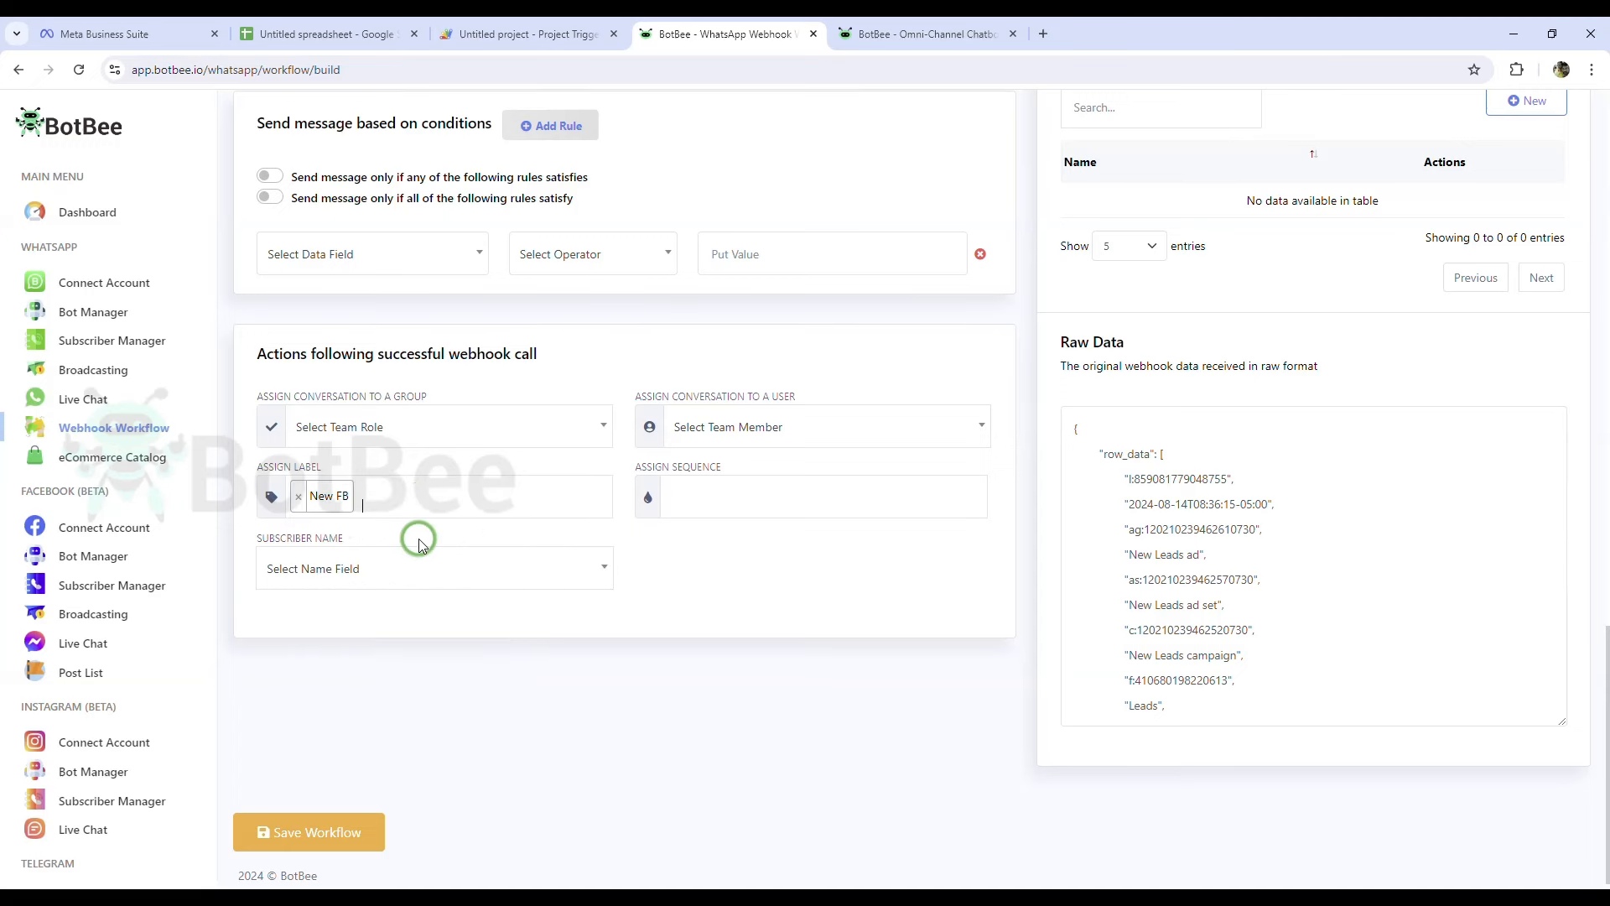
{"action": "left_click", "coordinate": [335, 575]}
{"action": "scroll", "coordinate": [442, 672], "scroll_direction": "down", "scroll_amount": 3}
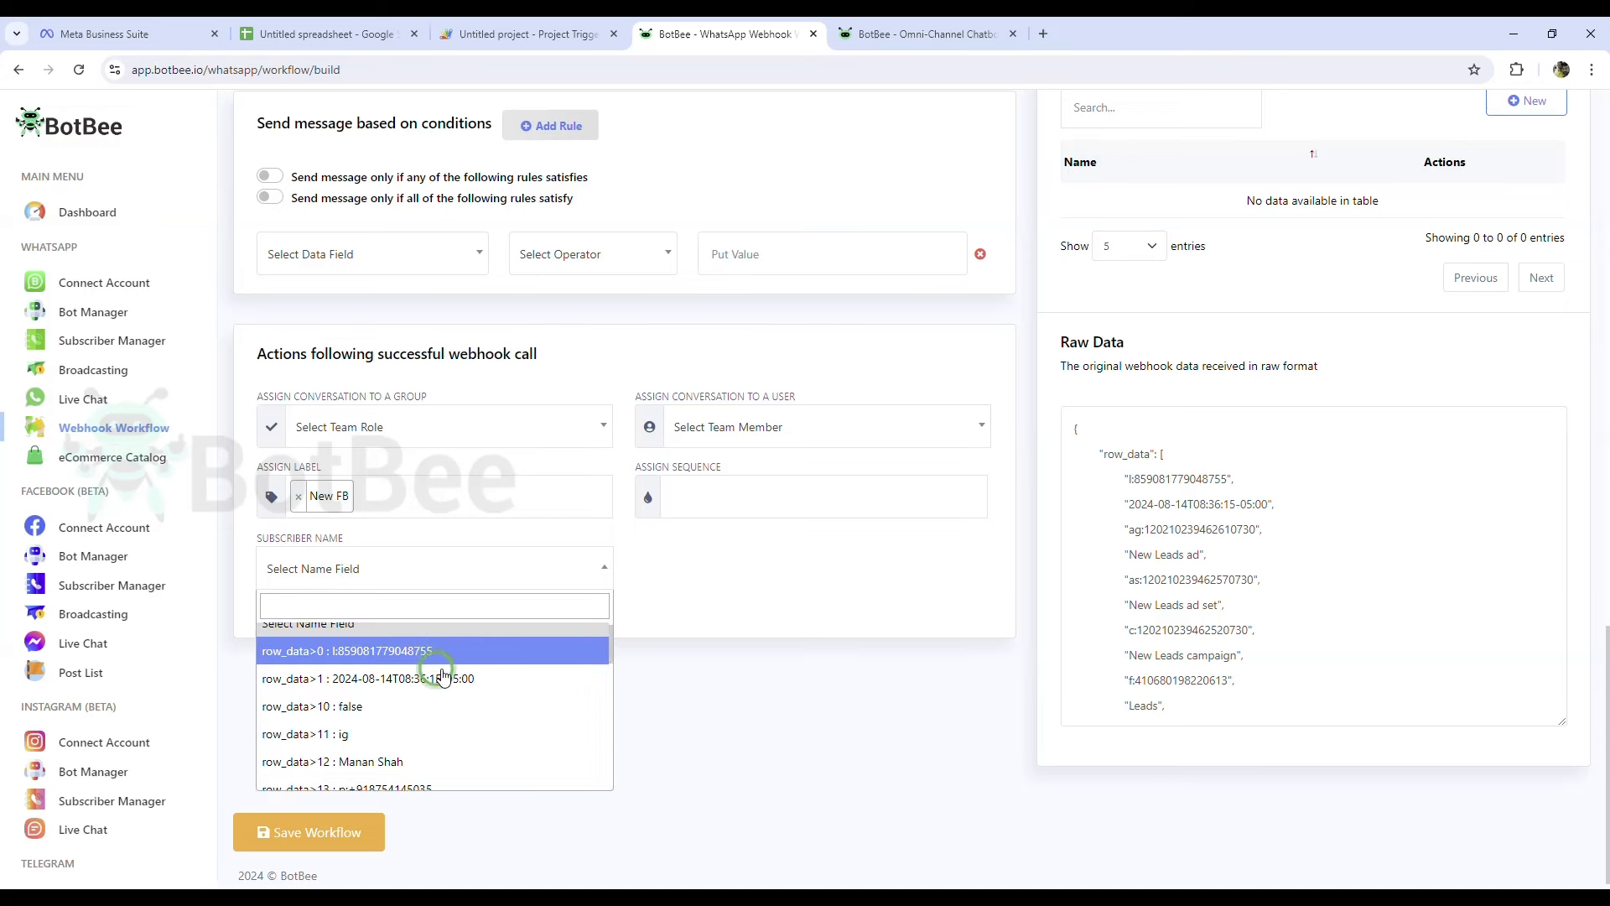
{"action": "left_click", "coordinate": [440, 693]}
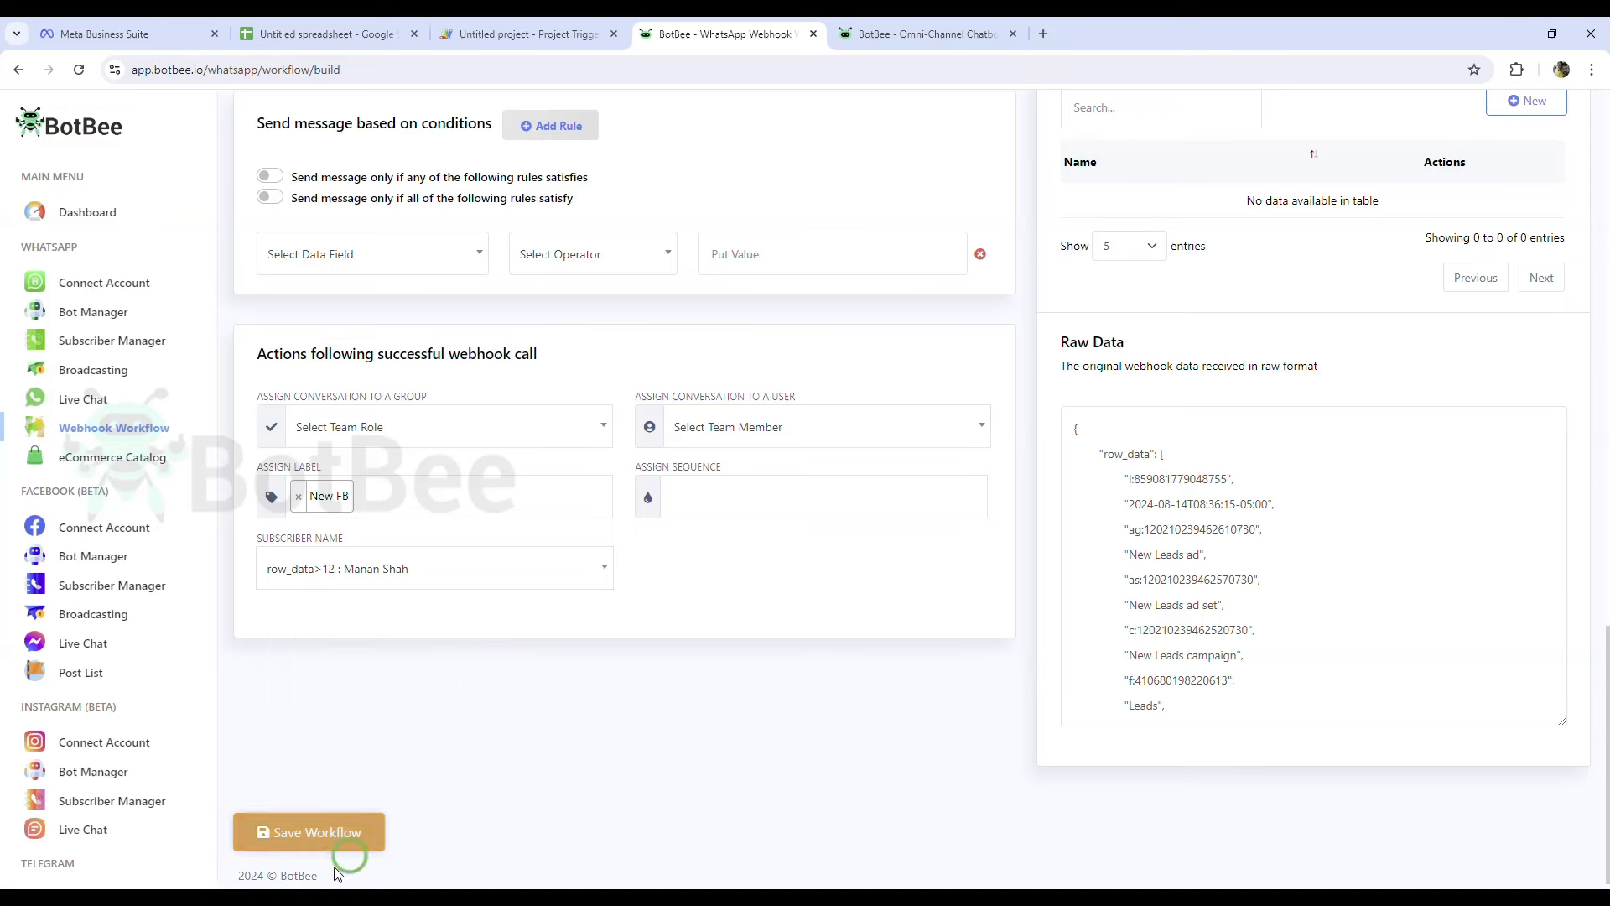
- Save the mapped webhook workflow, acknowledge the confirmation and locate the facebooklead entry in the workflow list
{"action": "left_click", "coordinate": [316, 833]}
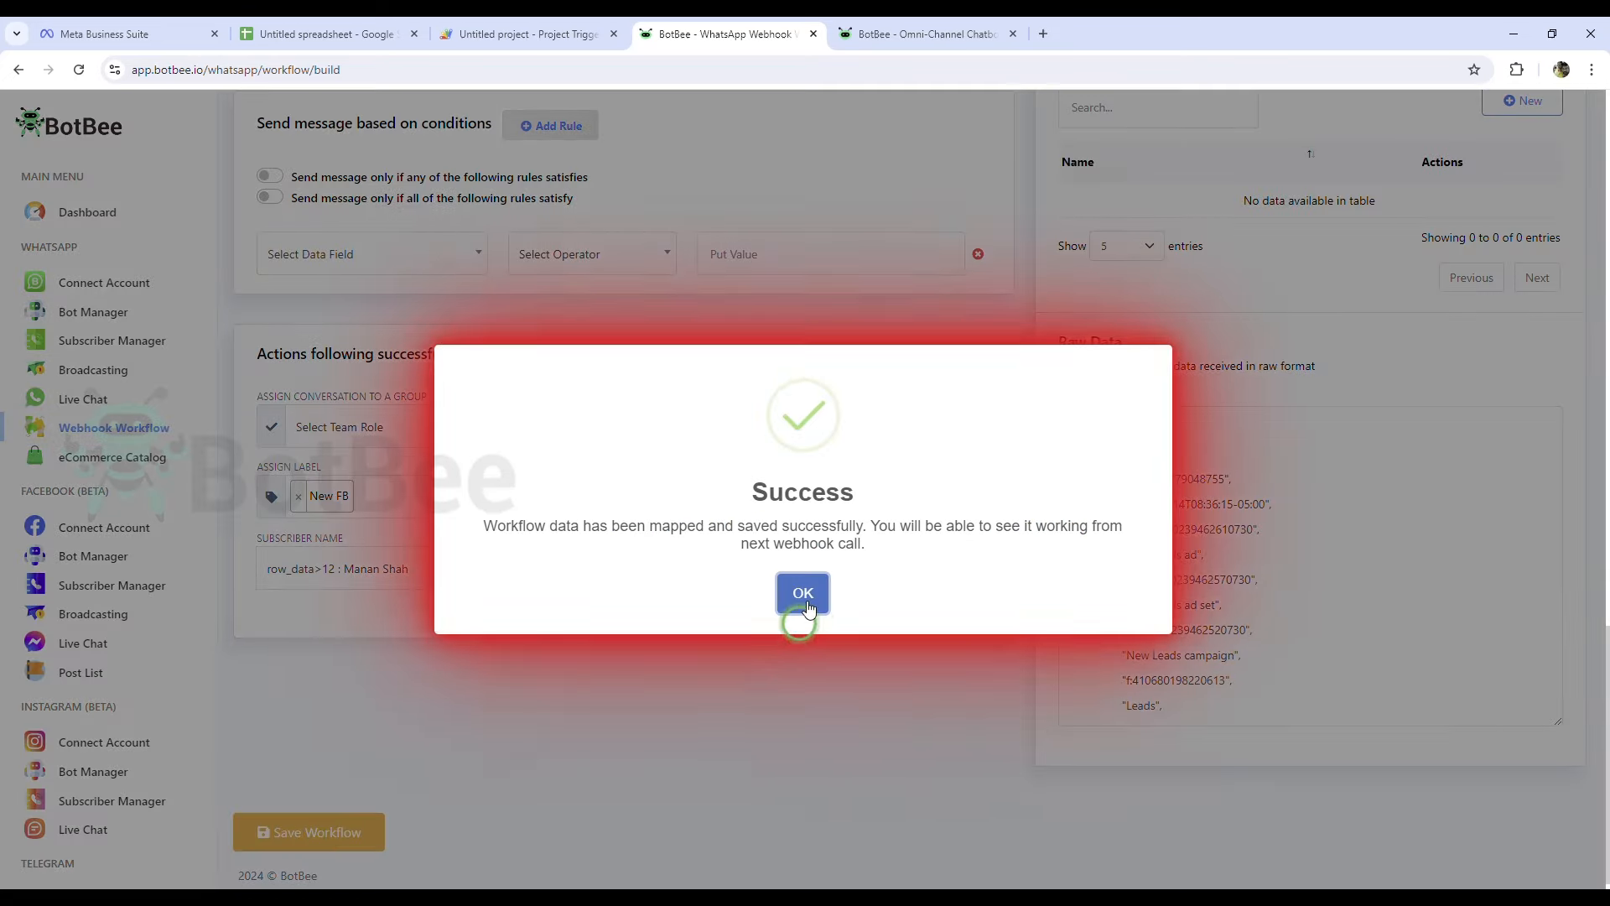
{"action": "left_click", "coordinate": [802, 593]}
{"action": "left_click", "coordinate": [809, 575]}
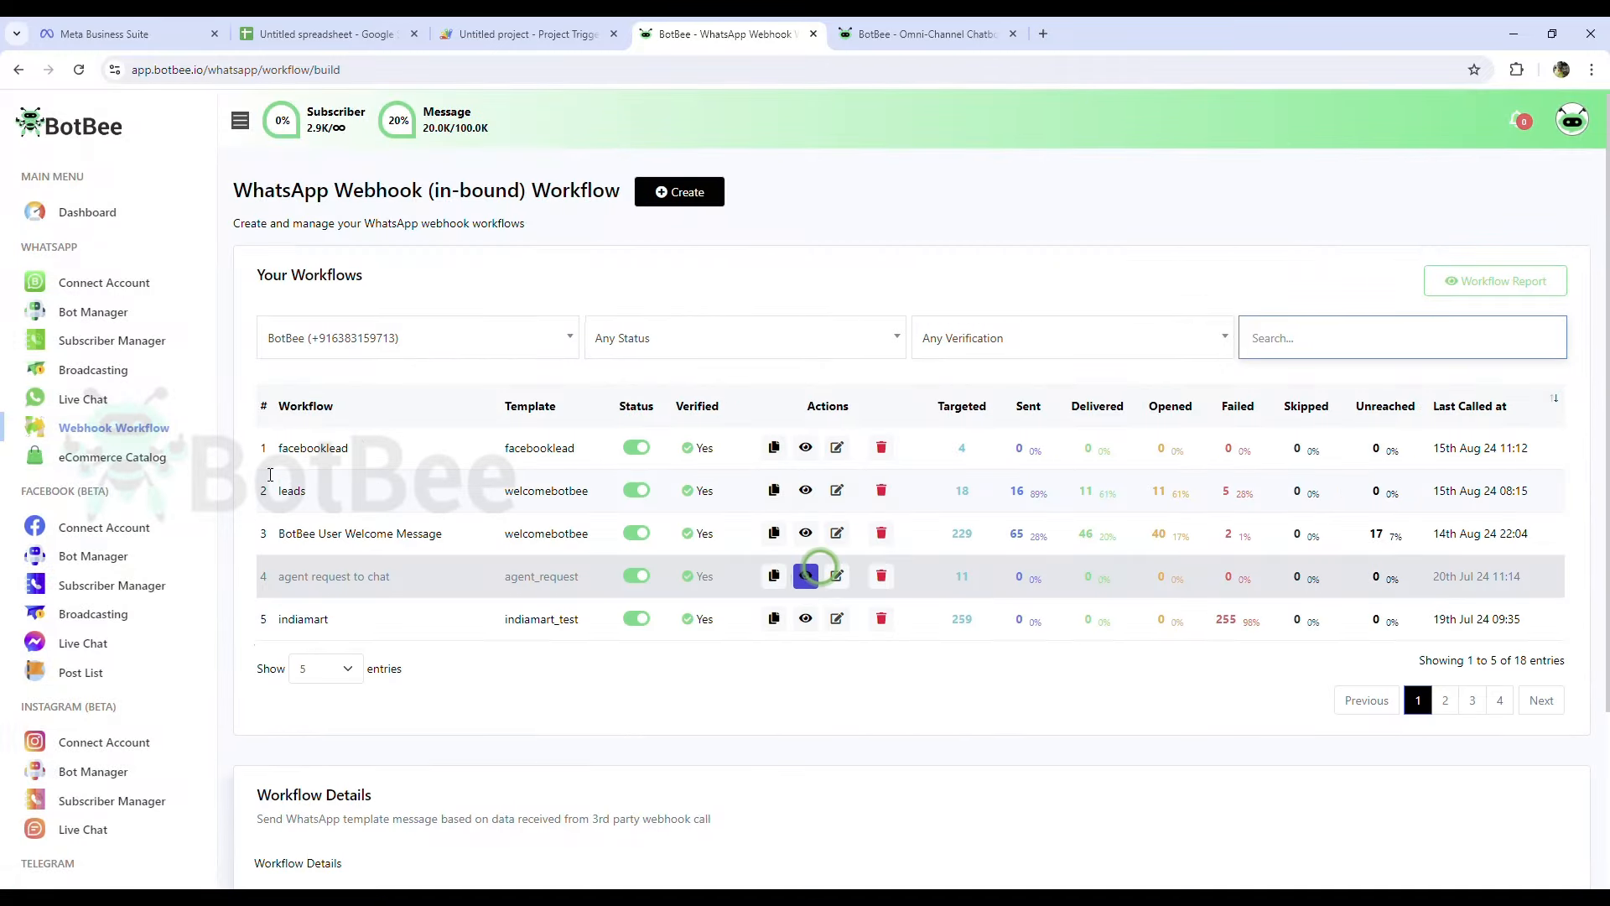
{"action": "left_click_drag", "start_coordinate": [277, 448], "coordinate": [533, 448]}
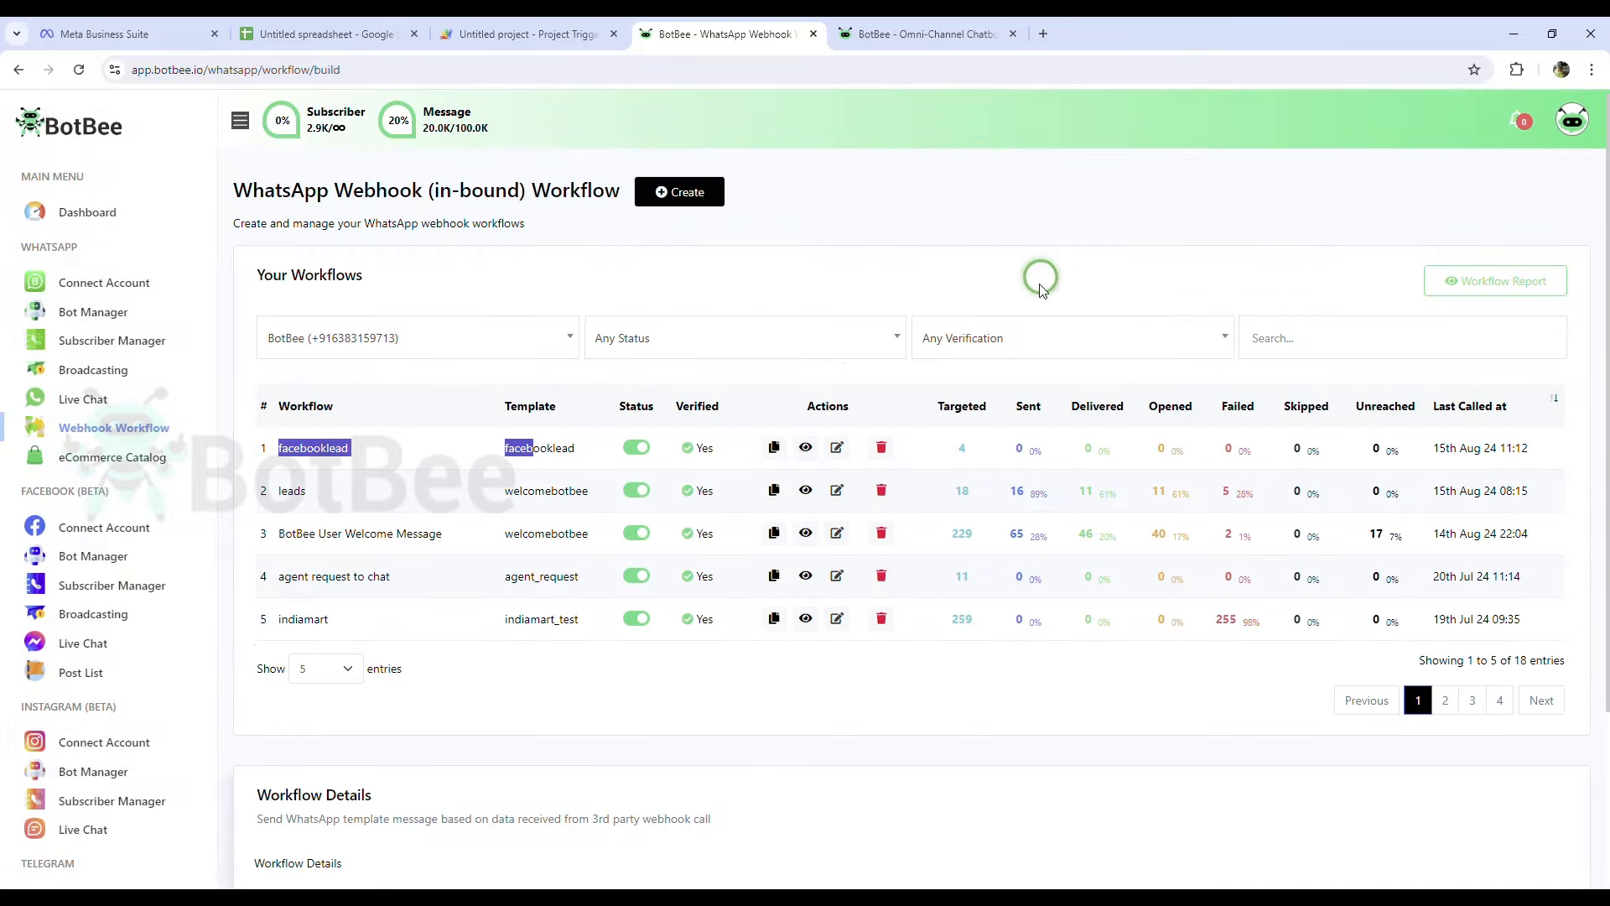
{"action": "left_click", "coordinate": [1039, 288]}
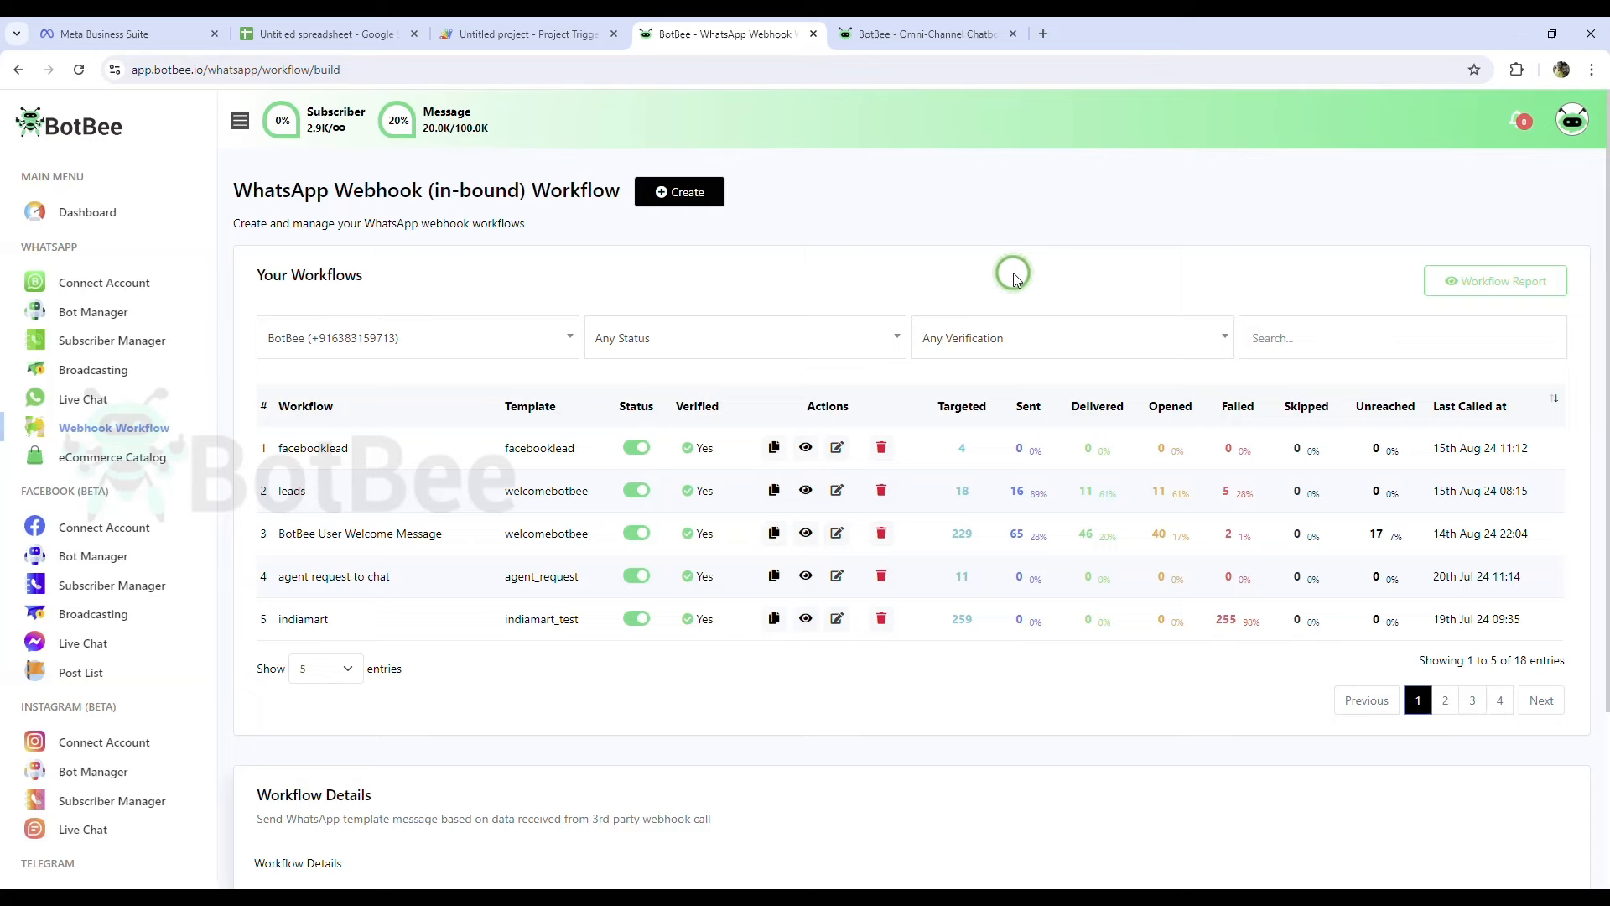
- In the Google Sheet of leads, paste the copied lead entry into row 5 as a new test lead
{"action": "left_click", "coordinate": [369, 34]}
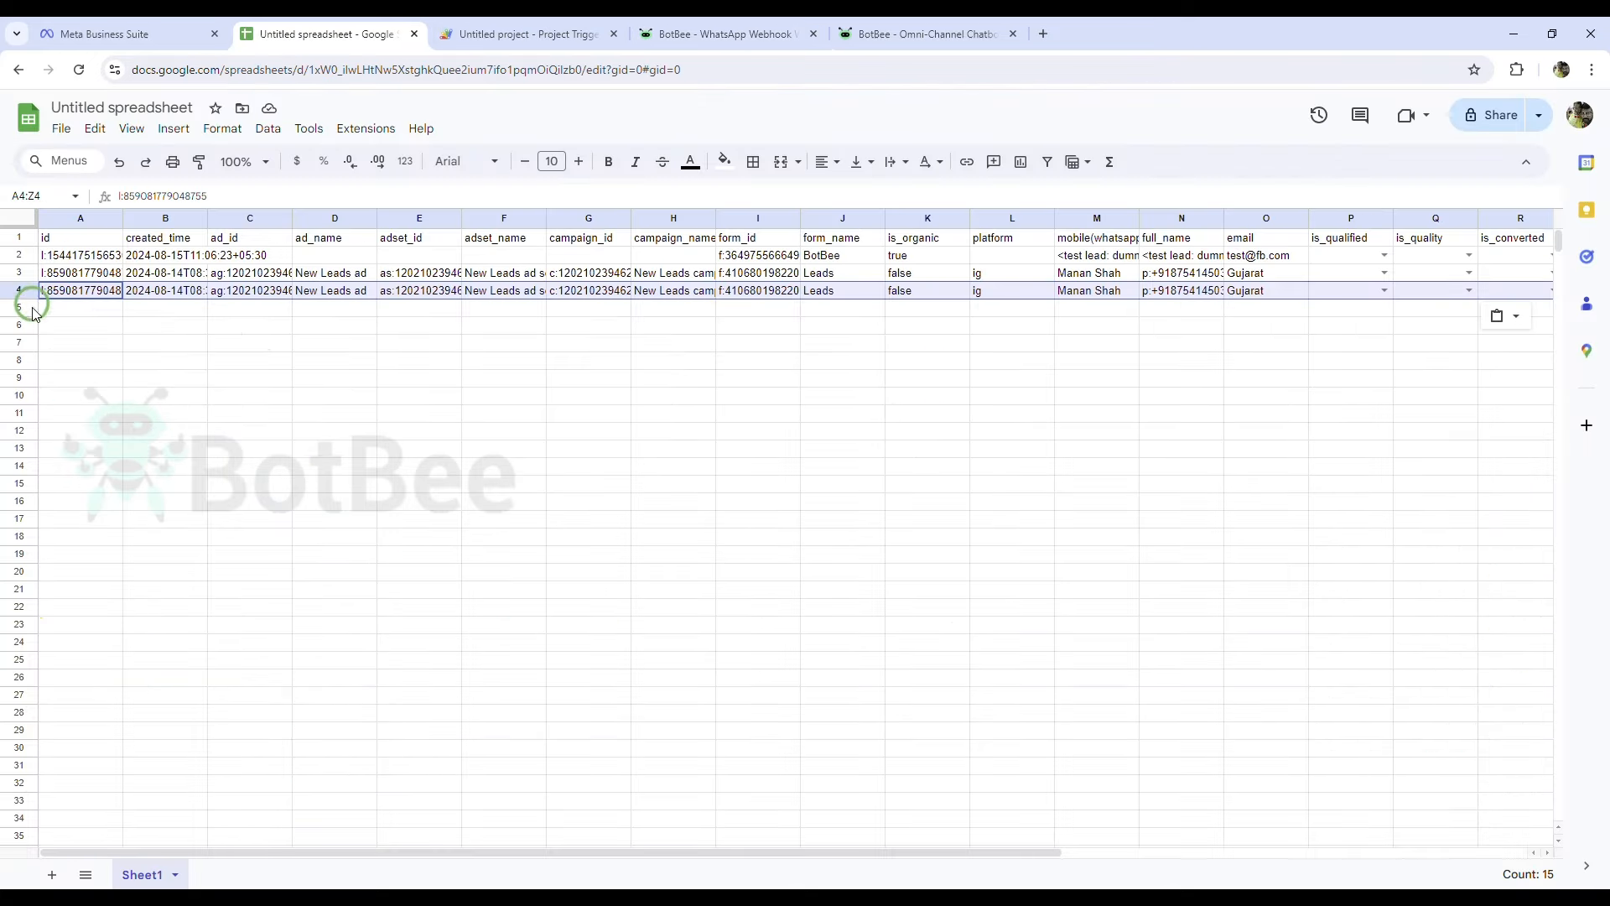
{"action": "left_click", "coordinate": [30, 310]}
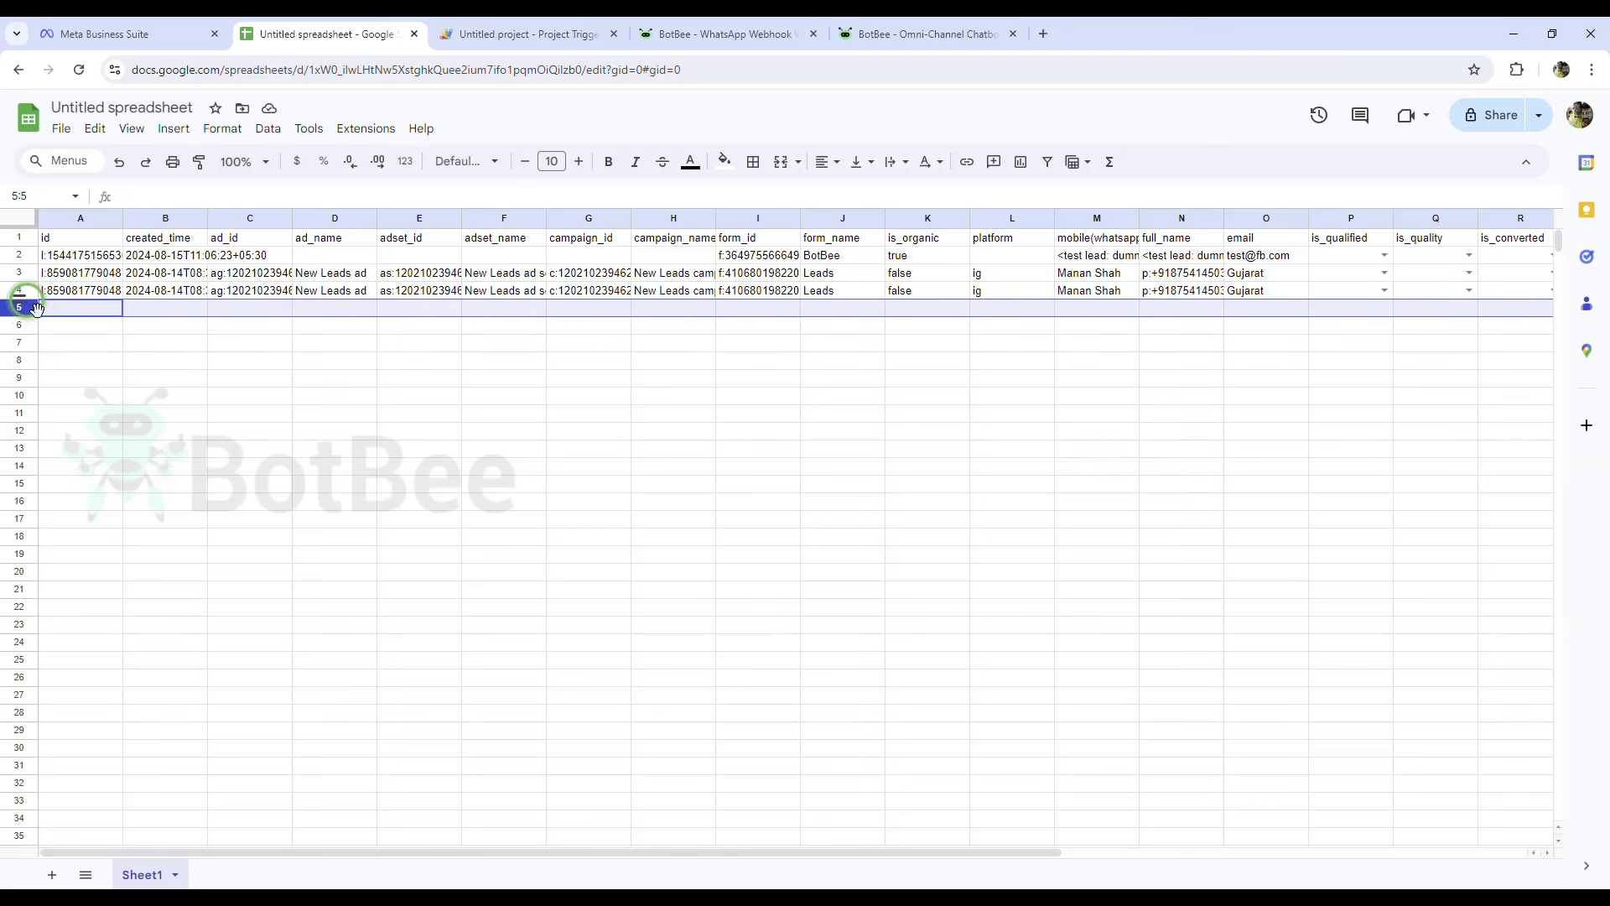
{"action": "key", "text": "ctrl+v"}
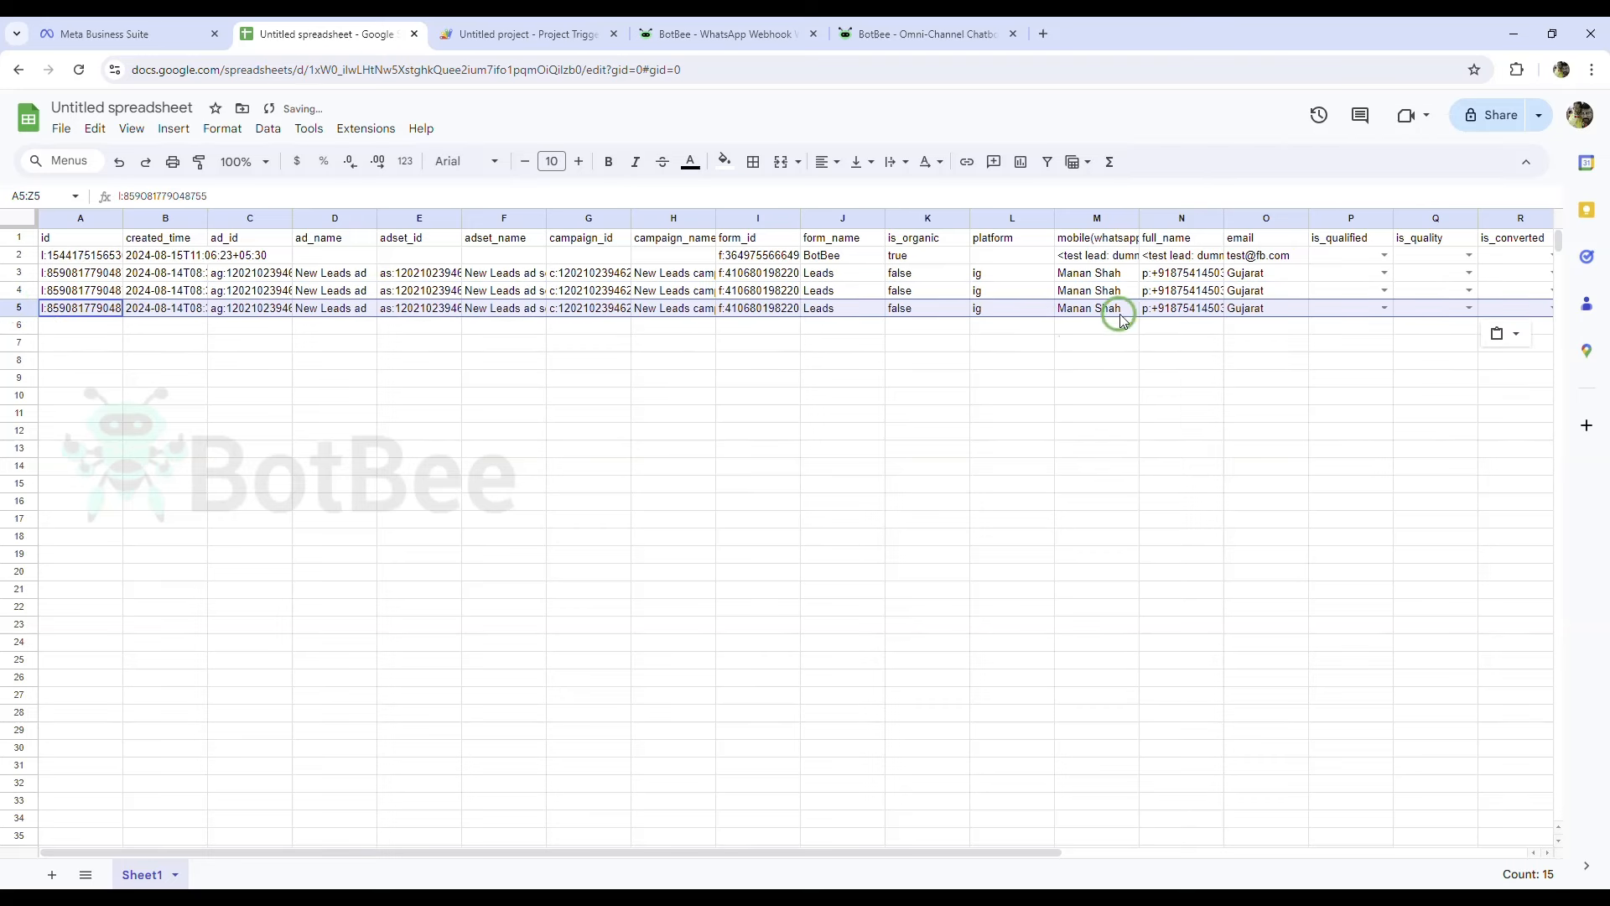
{"action": "left_click", "coordinate": [1177, 327]}
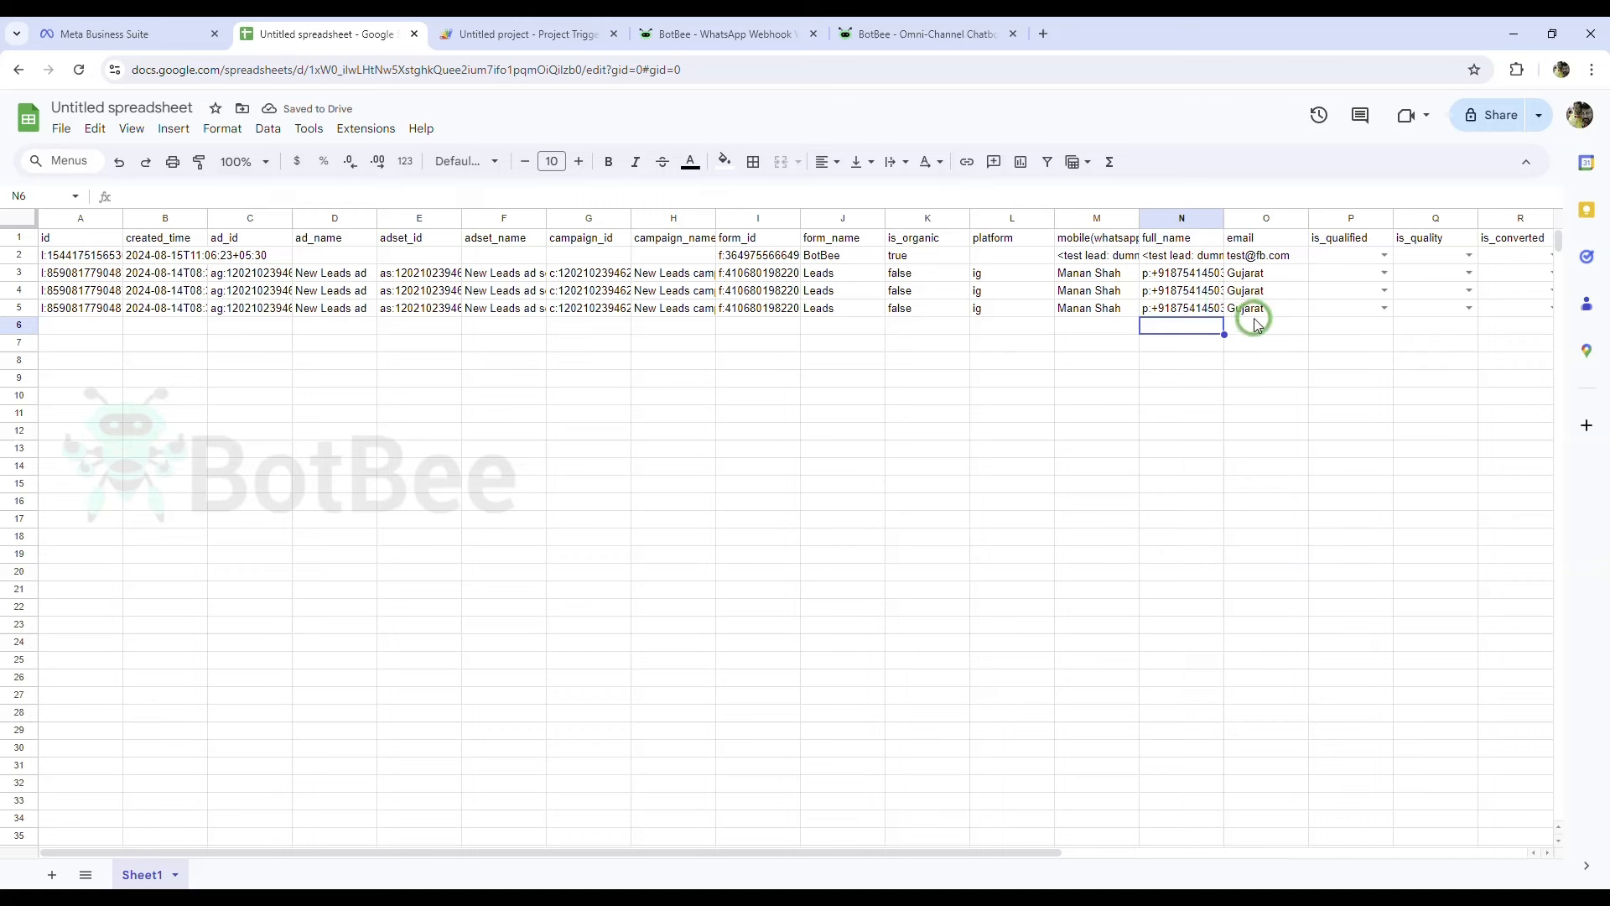
- Check the onChange trigger's last run in Apps Script, and examine the facebooklead workflow report in BotBee for the test message's delivery
{"action": "left_click", "coordinate": [570, 32]}
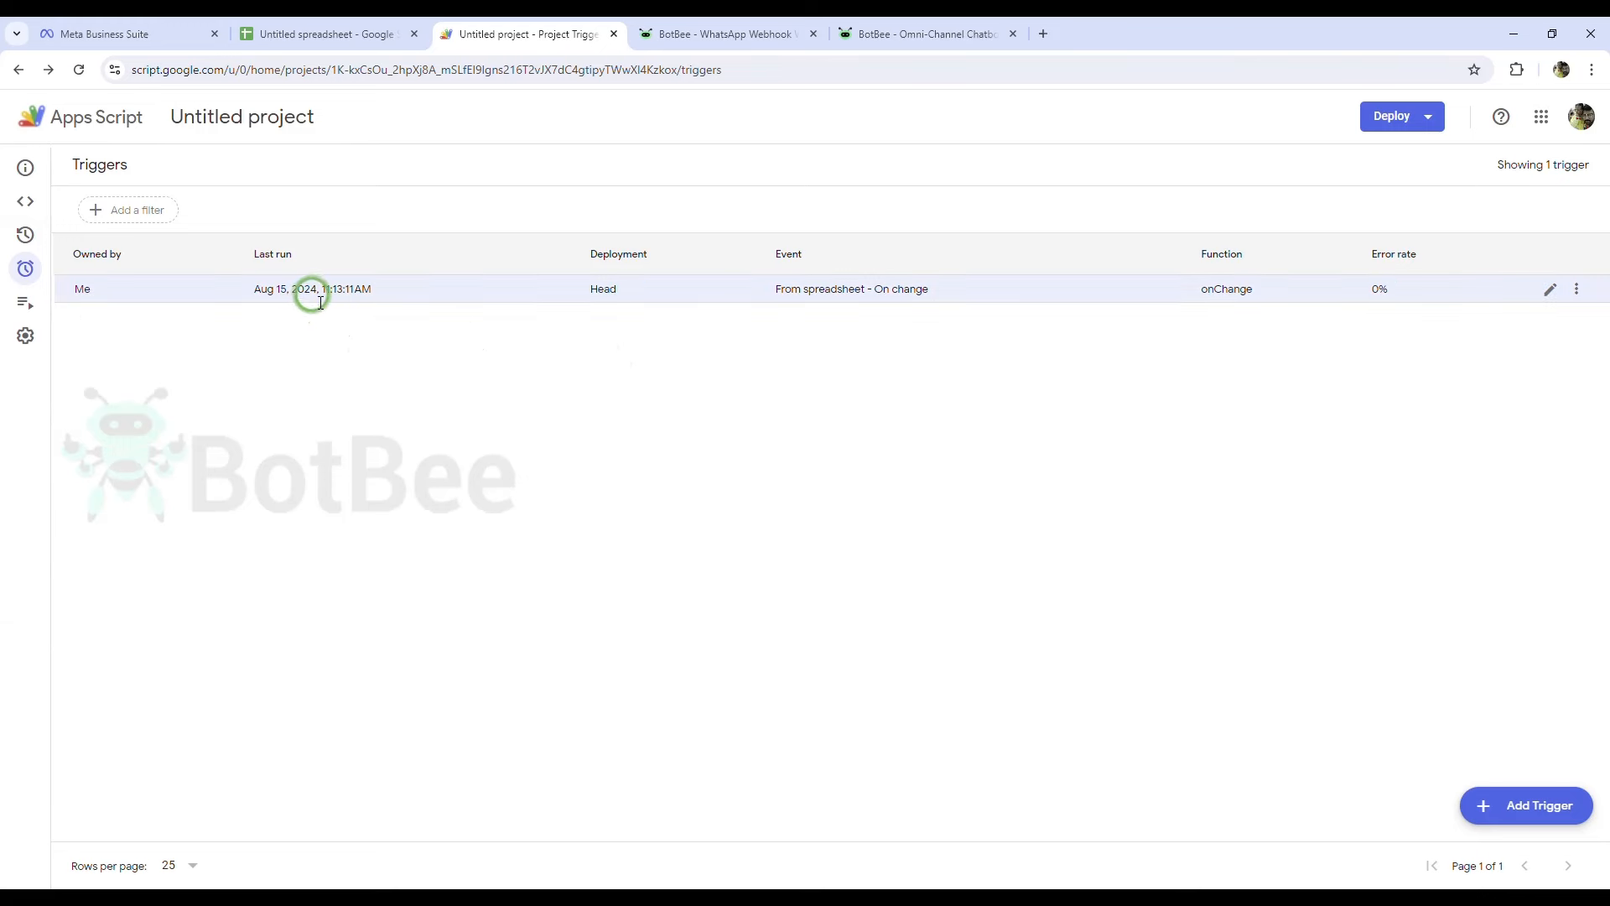
{"action": "left_click", "coordinate": [715, 20]}
{"action": "left_click", "coordinate": [813, 453]}
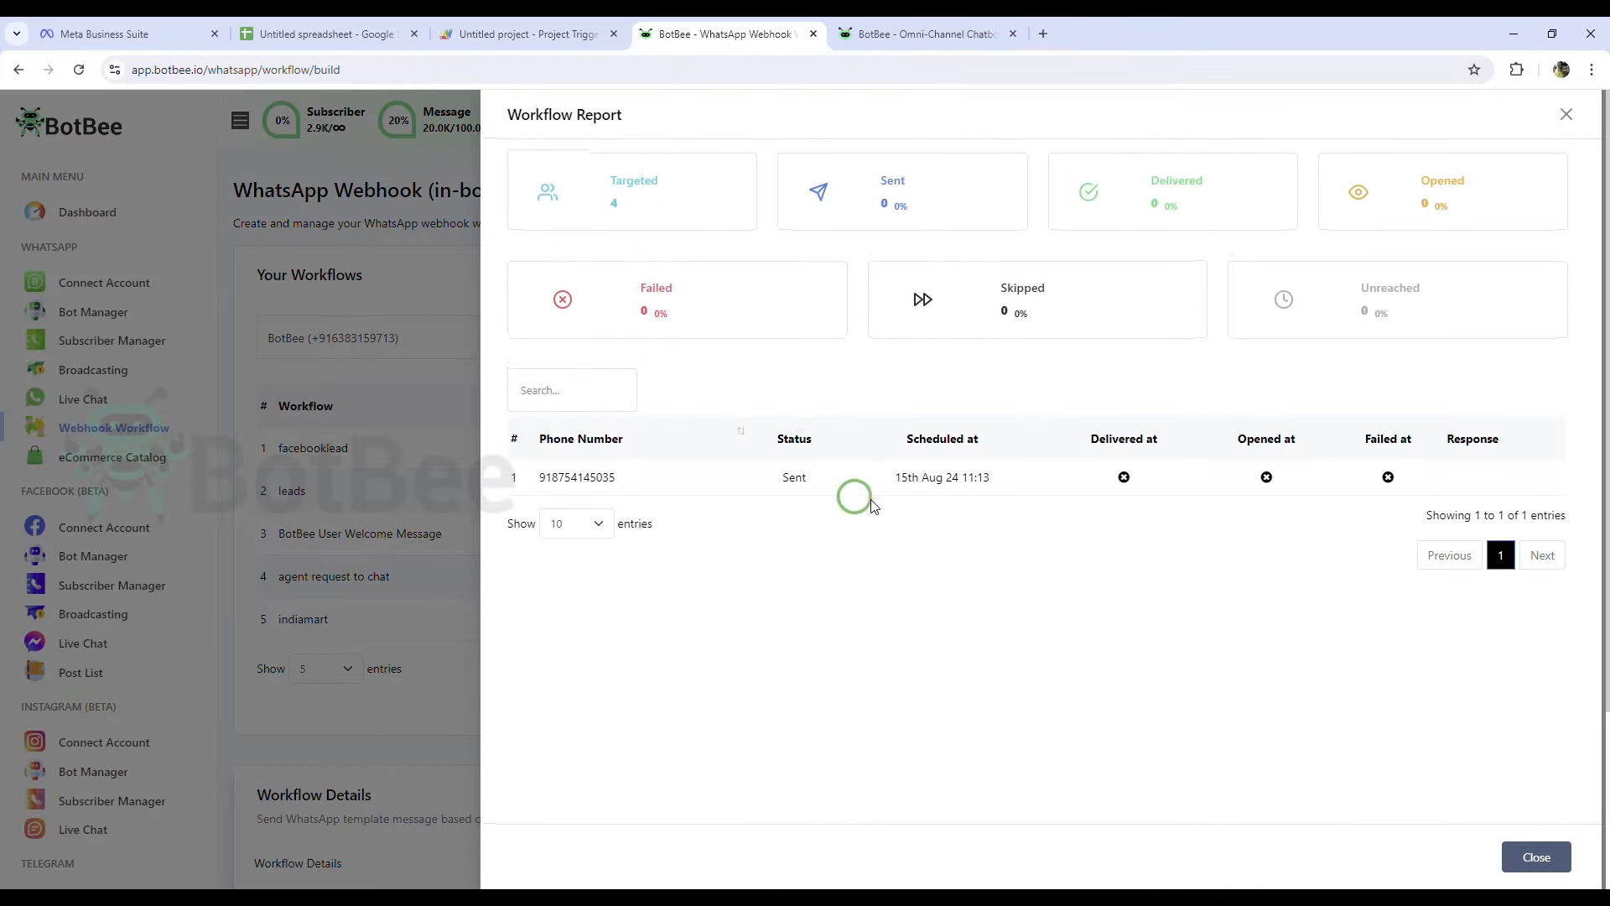
{"action": "left_click_drag", "start_coordinate": [516, 477], "coordinate": [1077, 476]}
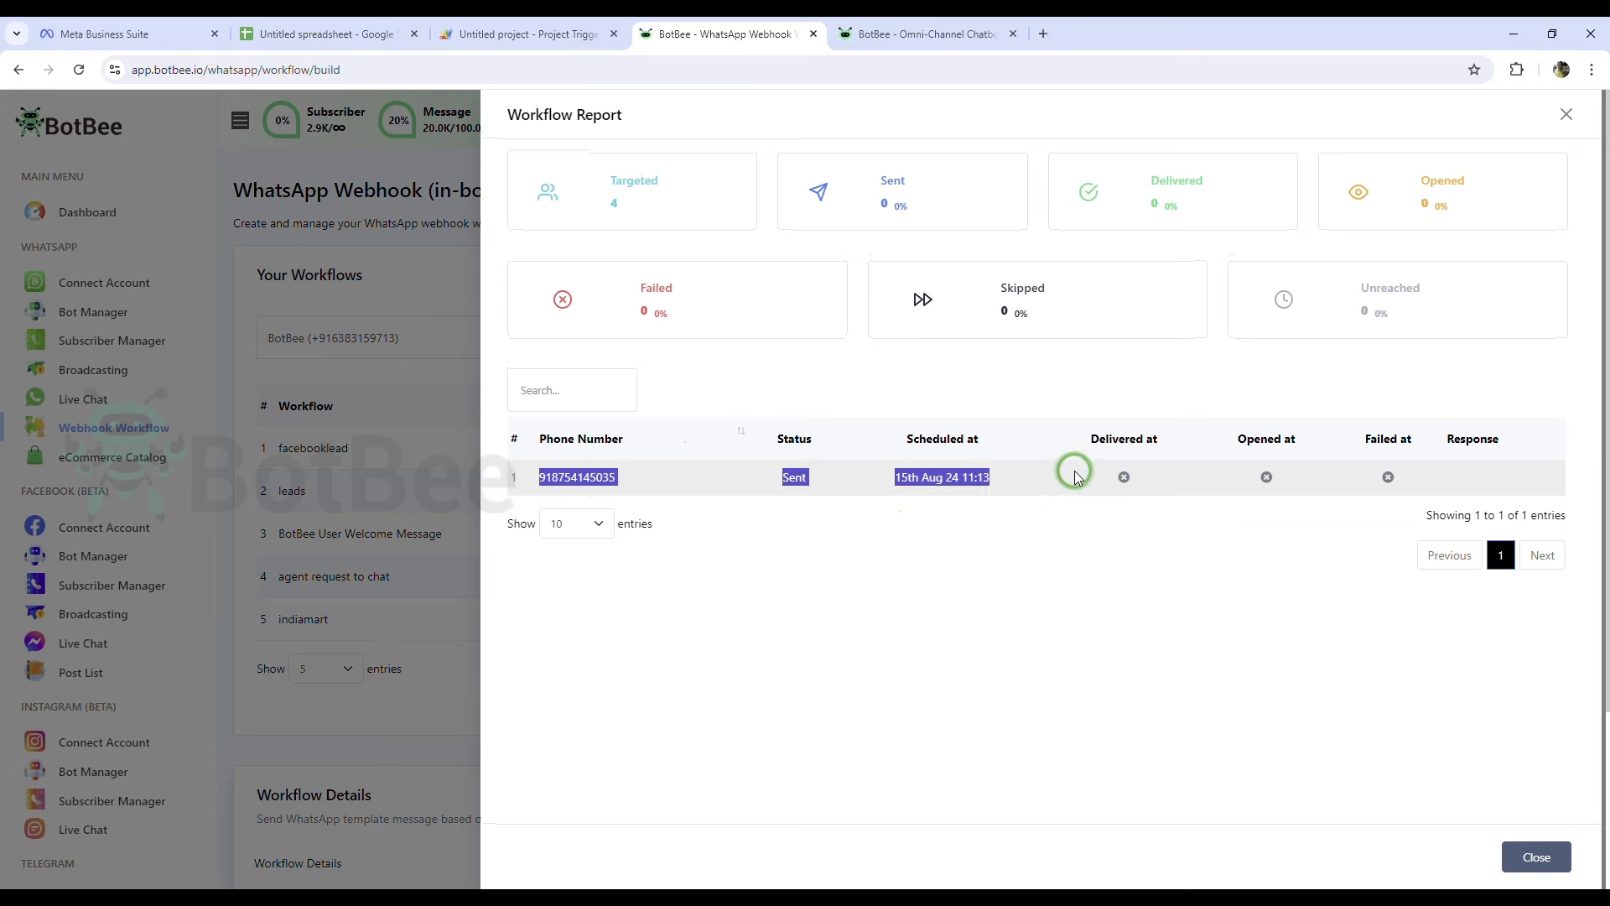
{"action": "left_click", "coordinate": [1075, 571]}
{"action": "left_click", "coordinate": [1104, 635]}
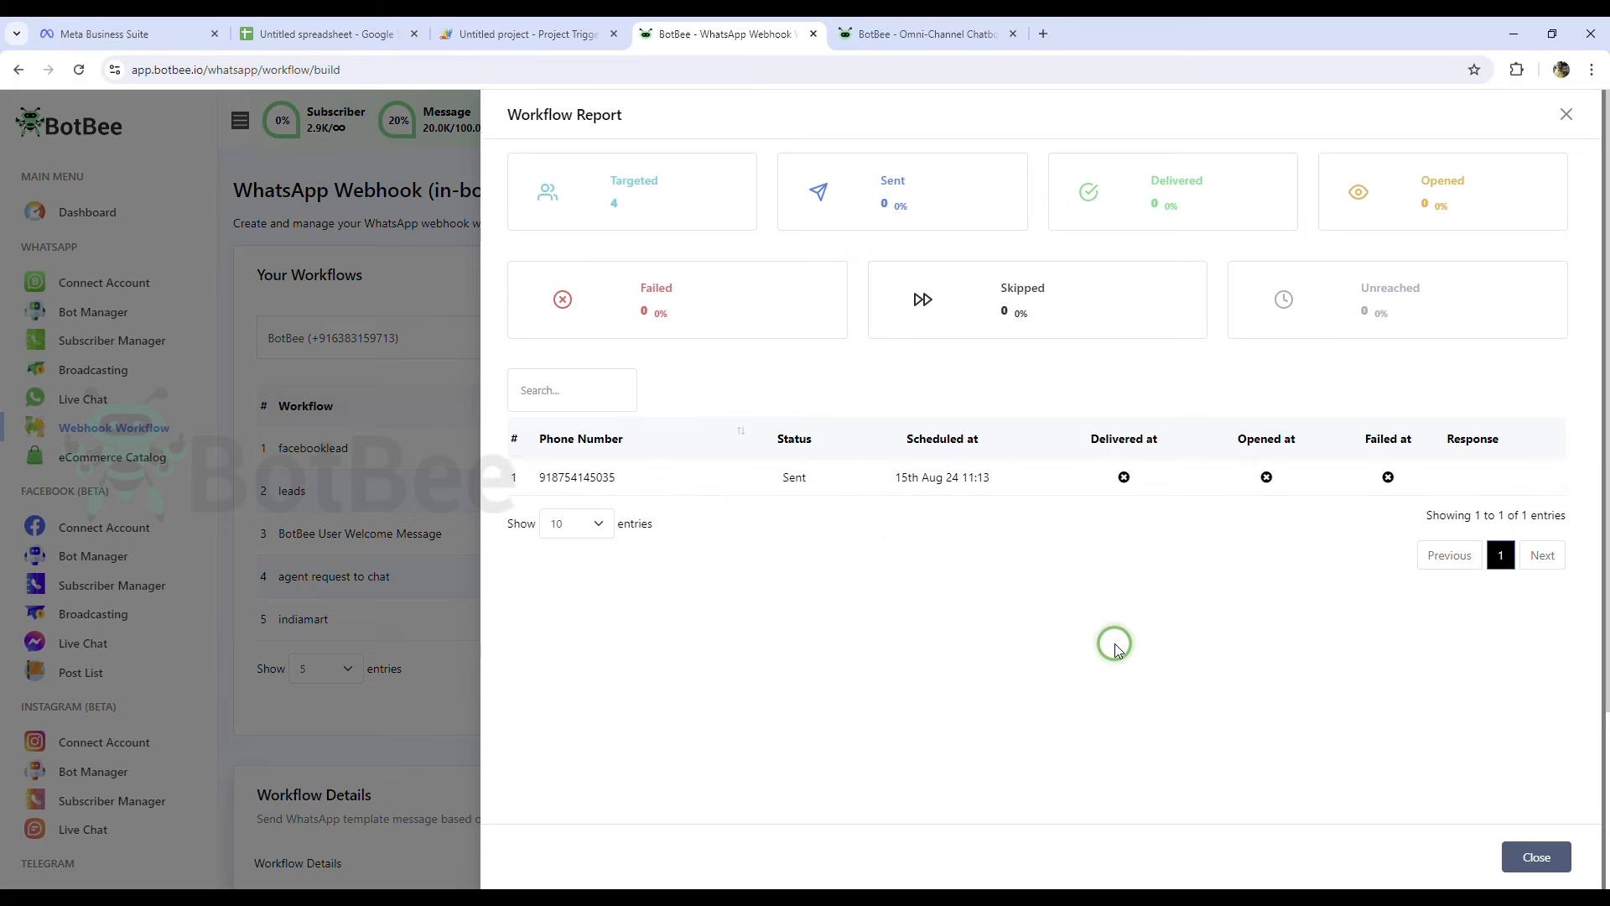